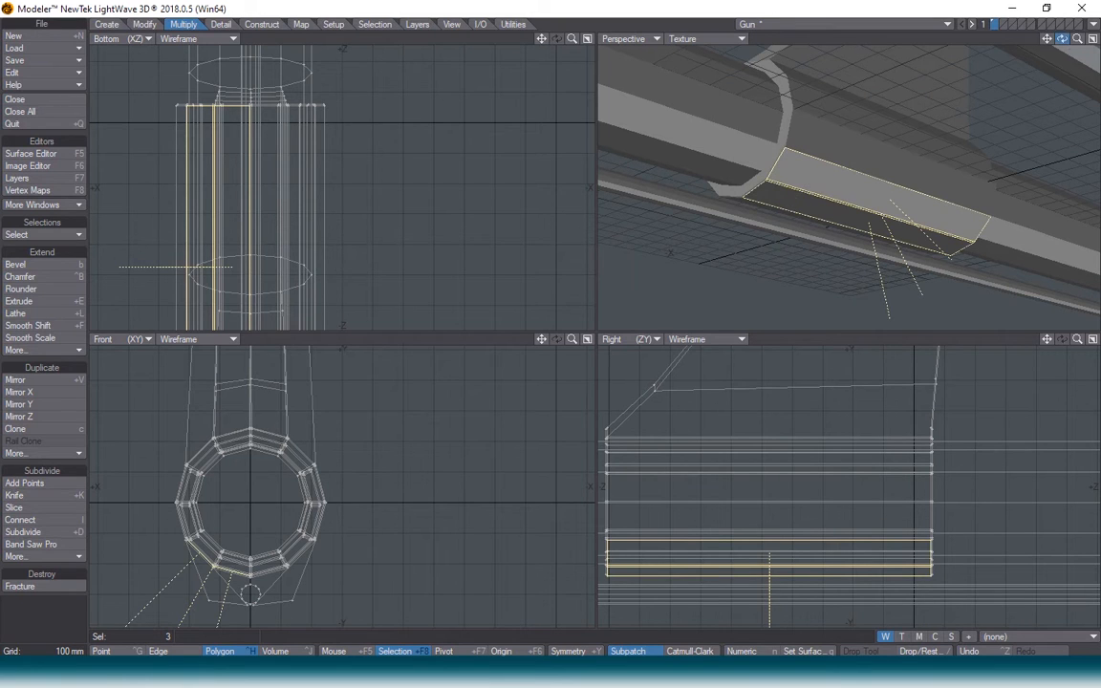
# - With symmetry on, extend the gas block collar's two lower side faces and rotate and scale them to point downward
pyautogui.moveTo(1061, 39); pyautogui.dragTo(980, 191)
pyautogui.click(976, 196)
pyautogui.click(899, 182)
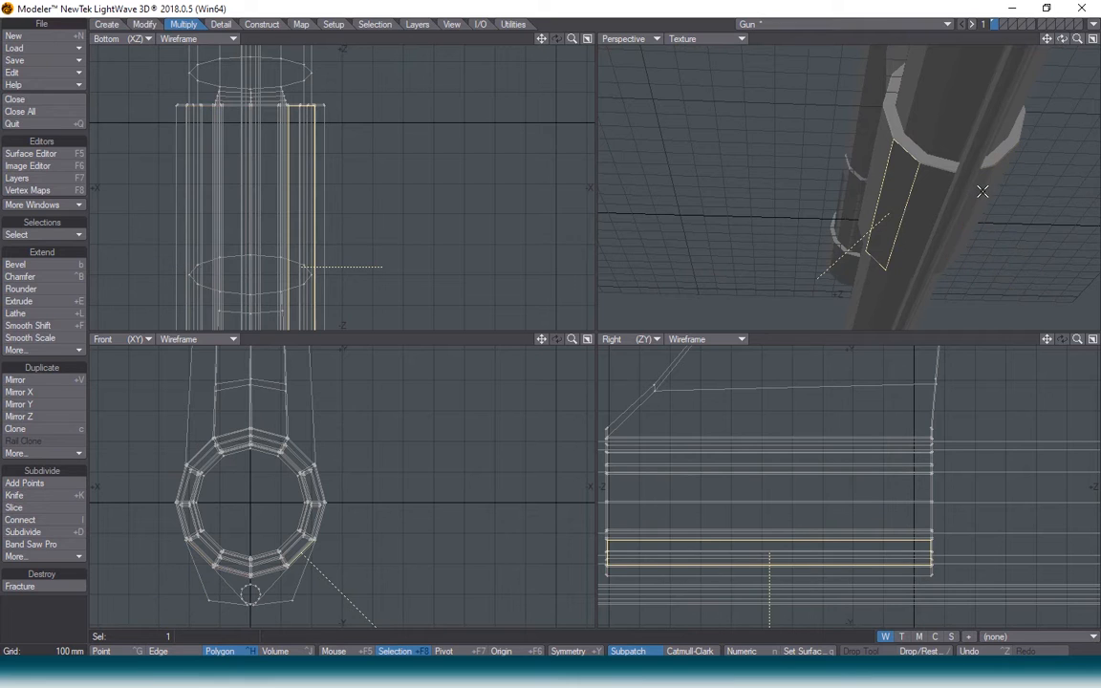
pyautogui.click(981, 185)
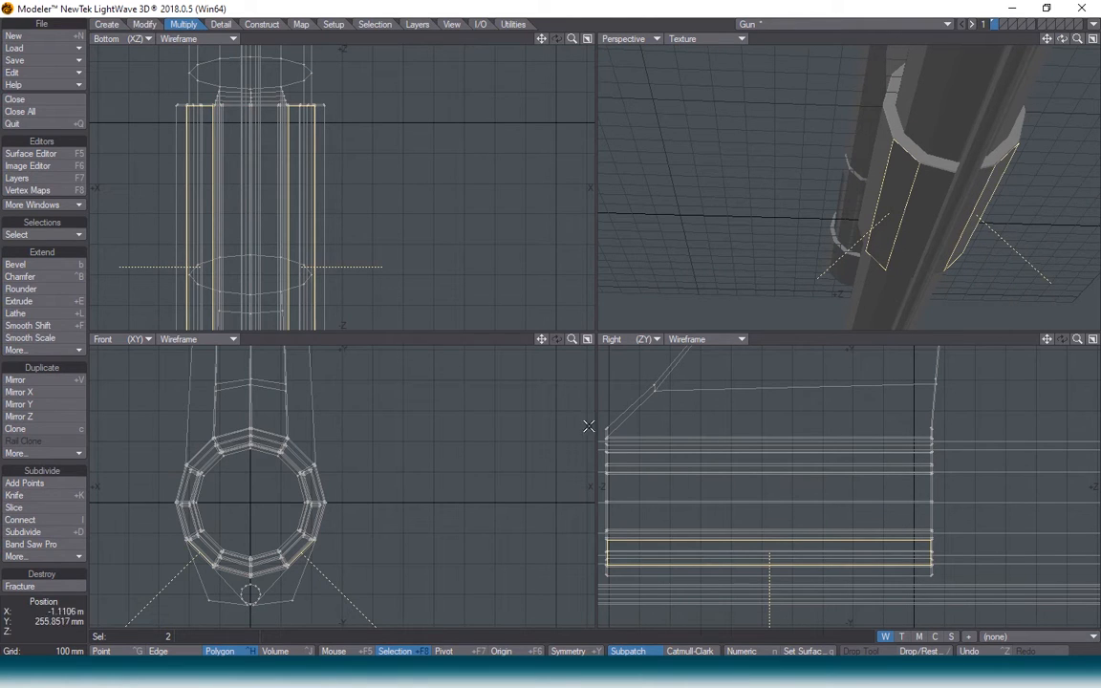
pyautogui.hotkey('shift', 'y')
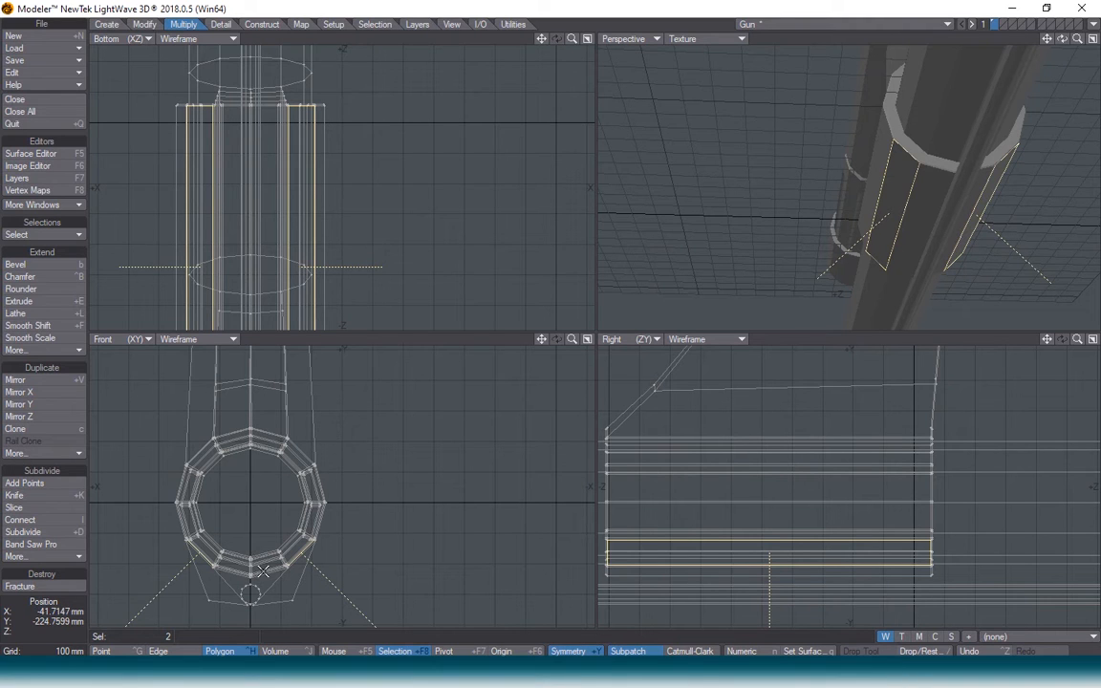
pyautogui.press('y')
pyautogui.moveTo(263, 571); pyautogui.dragTo(290, 563)
pyautogui.press('h')
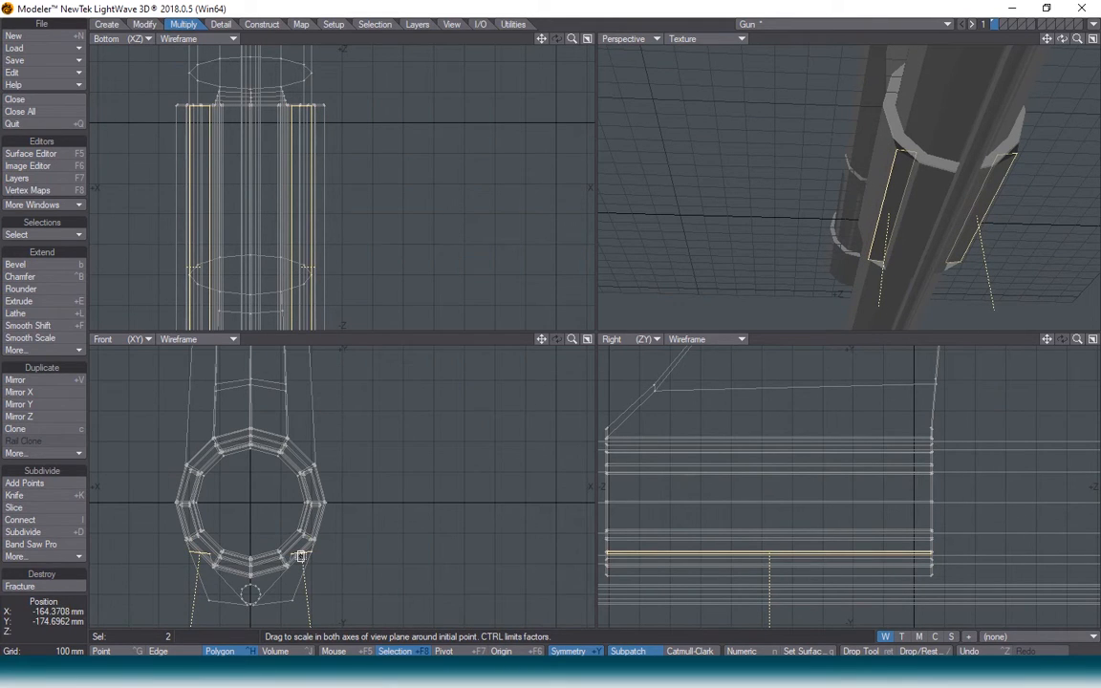
# - Extend the two faces further down and inward in segments, forming mirrored flanges on both sides of the thin rod
pyautogui.press('t')
pyautogui.moveTo(300, 556); pyautogui.dragTo(221, 586)
pyautogui.moveTo(203, 527)
pyautogui.mouseDown()
pyautogui.moveTo(219, 505)
pyautogui.moveTo(203, 466)
pyautogui.moveTo(216, 547)
pyautogui.mouseUp()
pyautogui.moveTo(245, 595); pyautogui.dragTo(253, 624)
pyautogui.press('y')
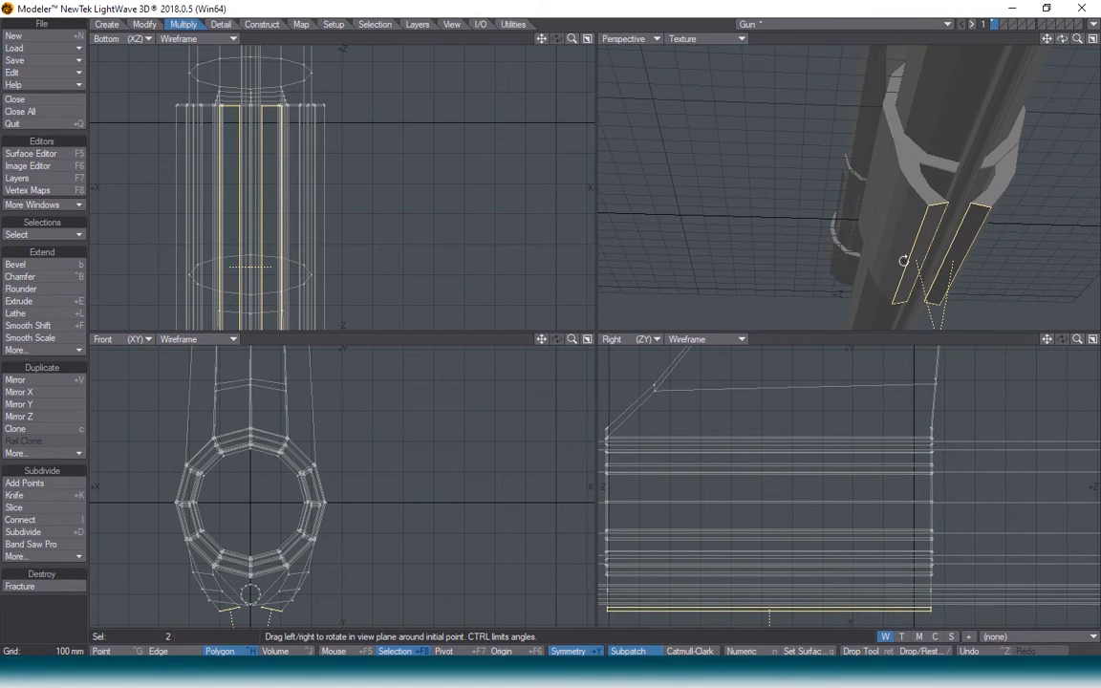
pyautogui.press('space')
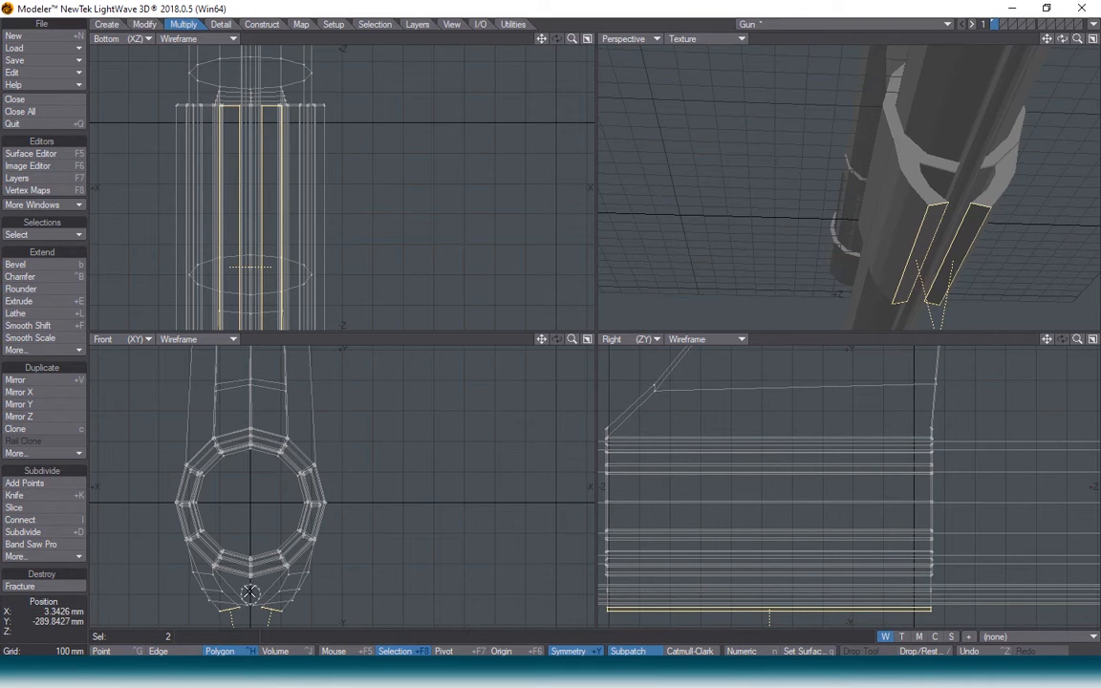
# - Select the edges around the lower segments of both flanges and move them symmetrically inward toward the centreline
pyautogui.press('/')
pyautogui.moveTo(1061, 38); pyautogui.dragTo(927, 115)
pyautogui.hotkey('ctrl', 'g')
pyautogui.keyDown('alt'); pyautogui.moveTo(245, 570); pyautogui.dragTo(379, 501); pyautogui.keyUp('alt')
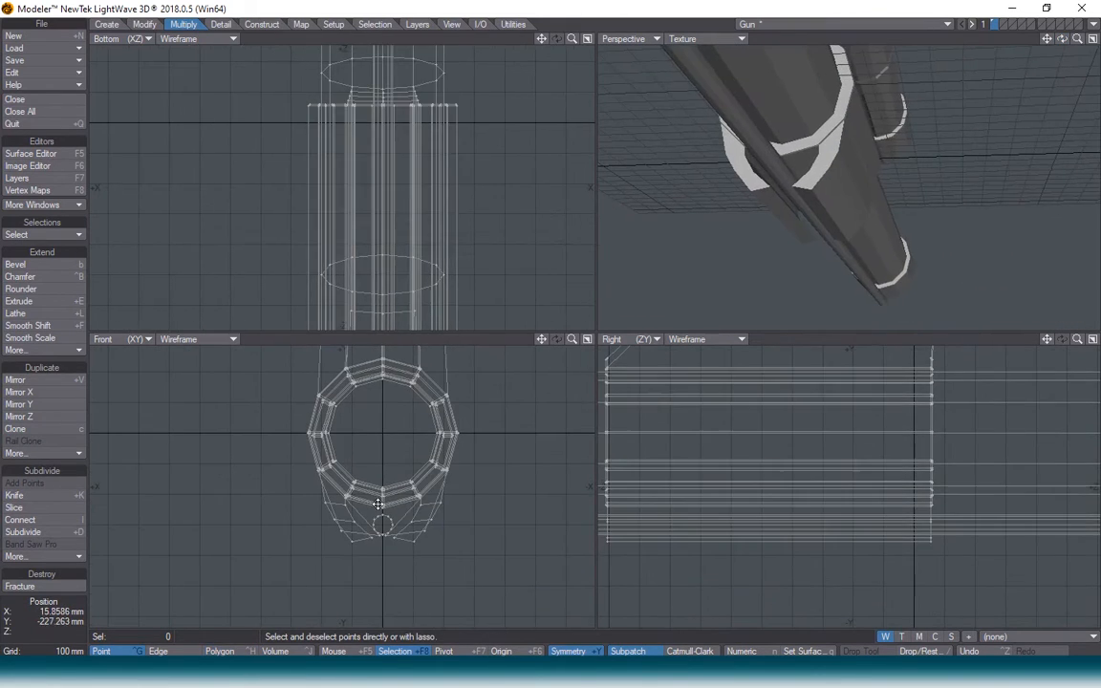
pyautogui.scroll(5, 416, 517)
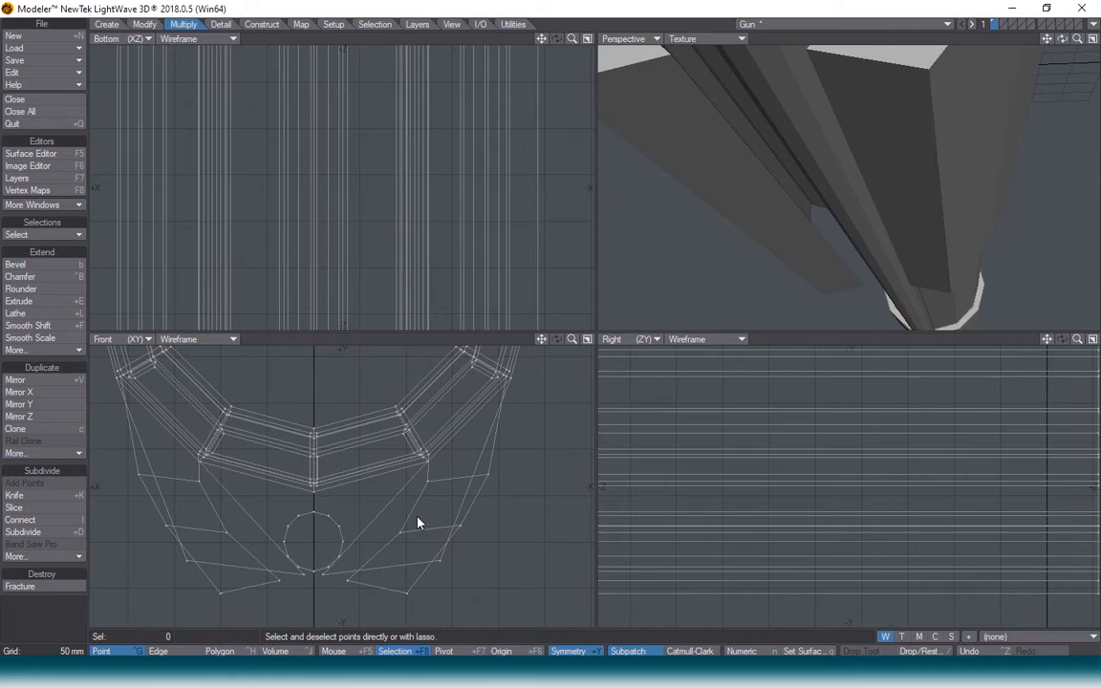
pyautogui.press('space')
pyautogui.click(379, 584)
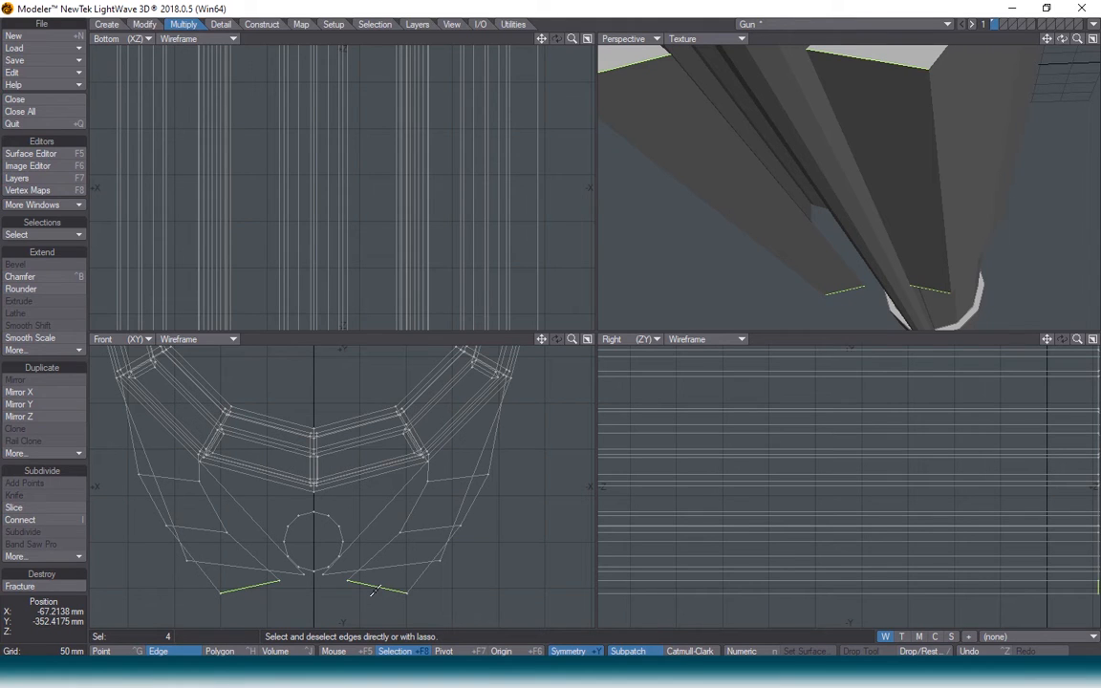
pyautogui.hotkey('shift', ']')
pyautogui.hotkey('shift', ']')
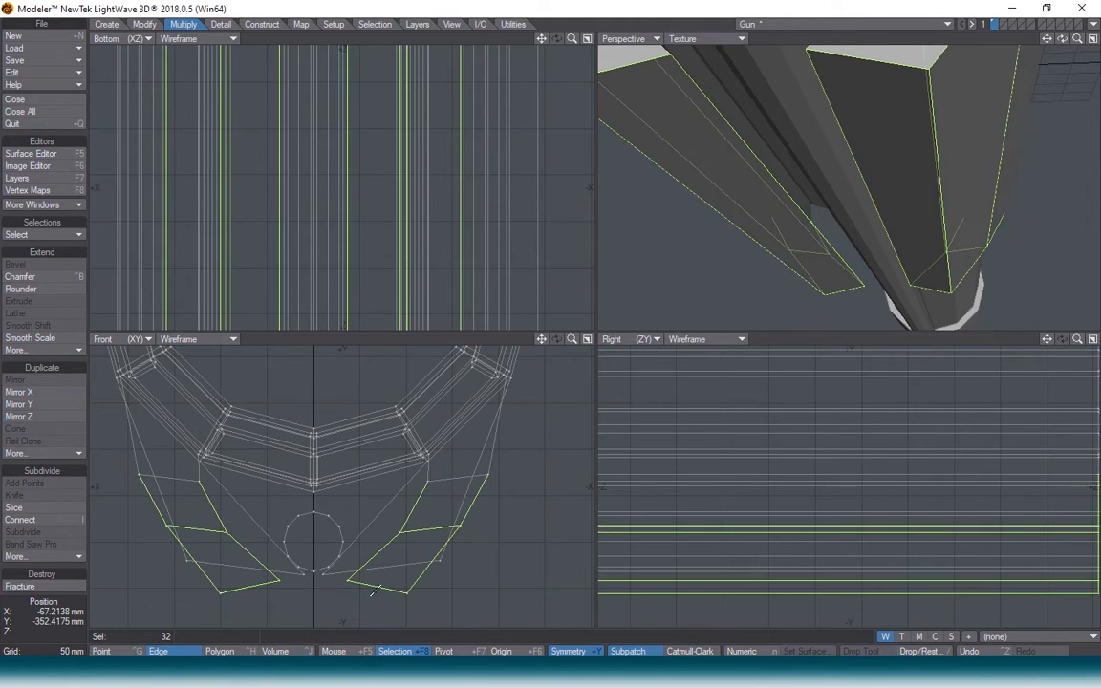
pyautogui.press('t')
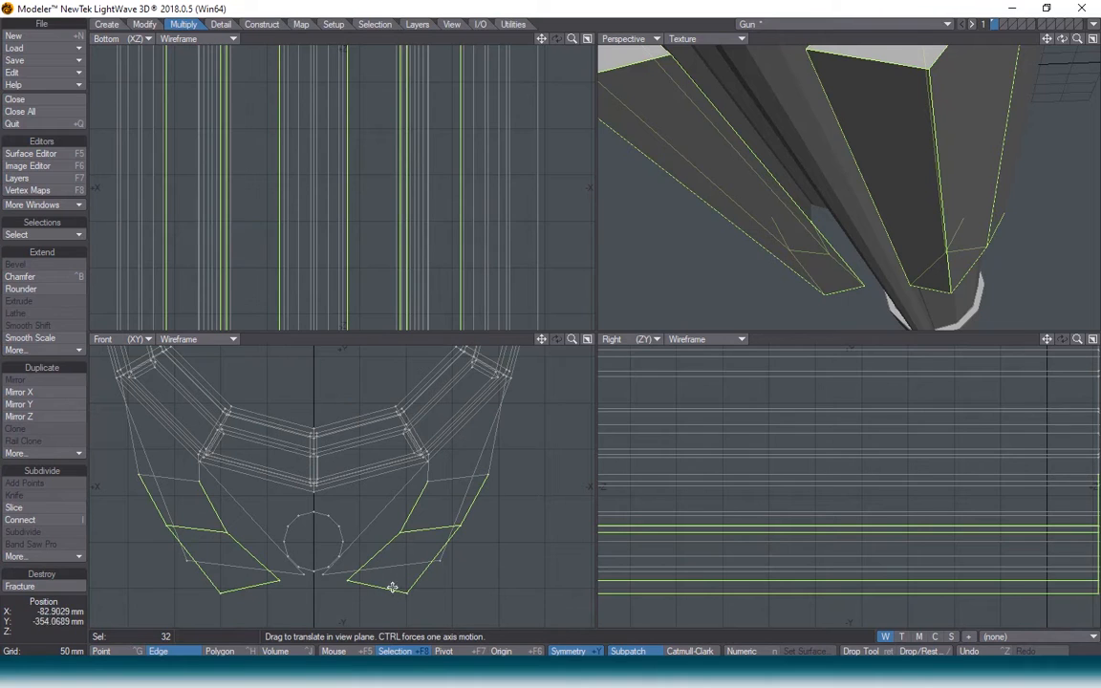
pyautogui.moveTo(236, 521); pyautogui.dragTo(260, 522)
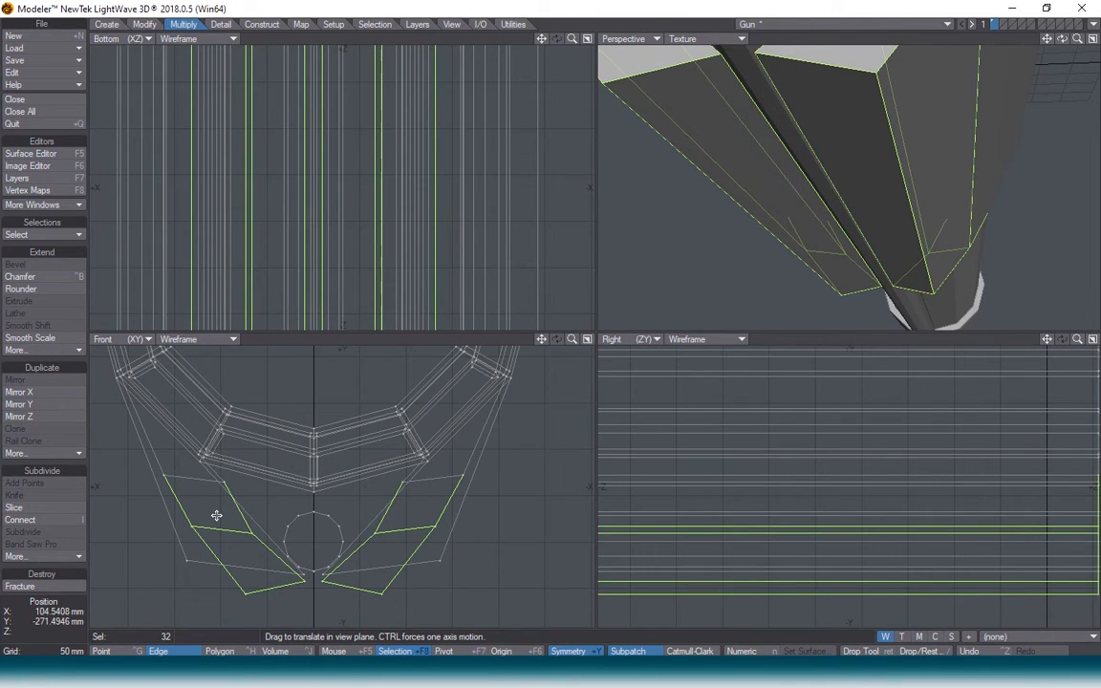
# - Reduce the selection to the flanges' lower edges, move them about 6 mm further inward under the rod, and clear the selection
pyautogui.press('[')
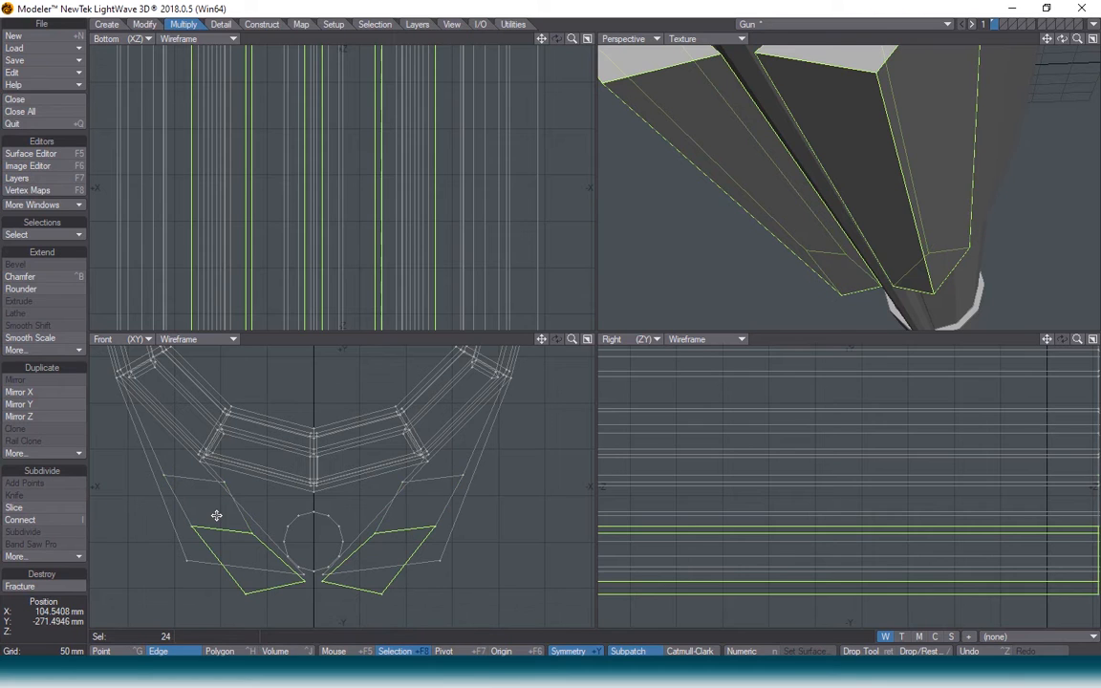
pyautogui.moveTo(216, 516); pyautogui.dragTo(221, 515)
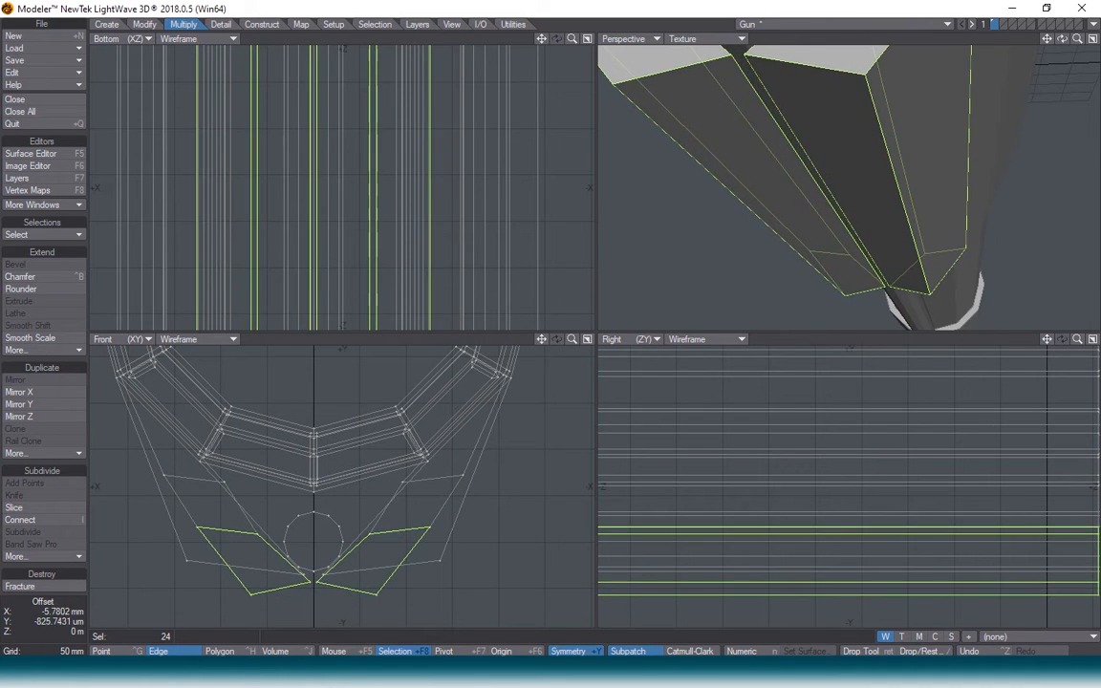
pyautogui.press('Return')
pyautogui.press('/')
pyautogui.scroll(-7, 776, 208)
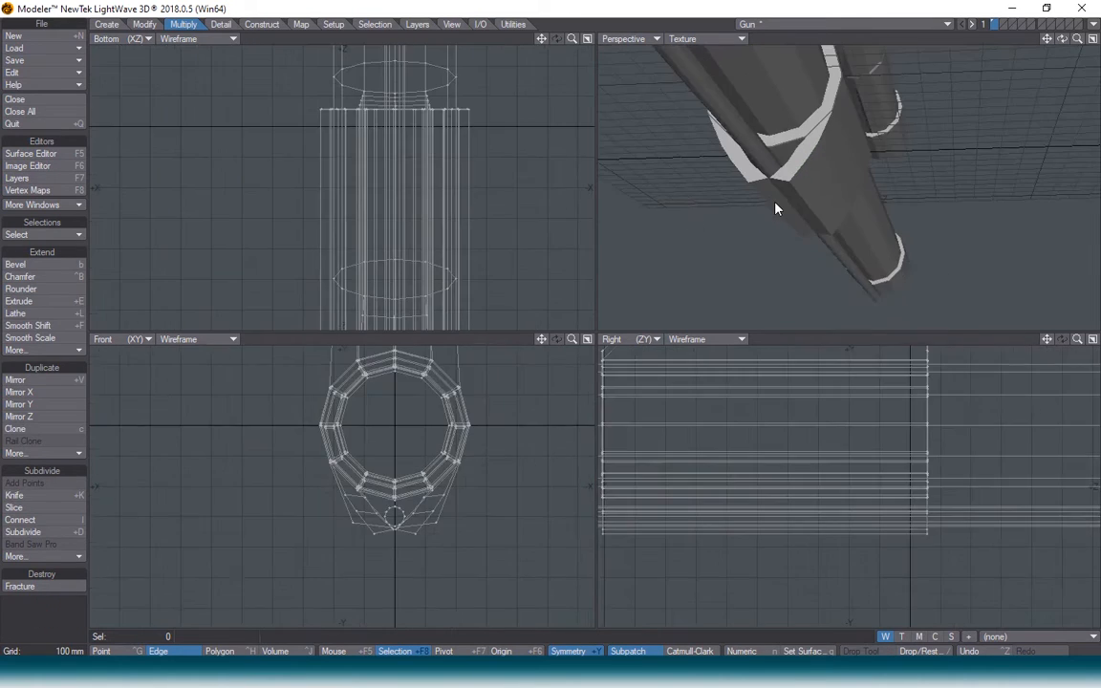
# - Check the AK47 barrel kit reference photo in Photos, then return to Modeler and set the perspective view to Textured Wire
pyautogui.moveTo(1061, 39); pyautogui.dragTo(1043, 81)
pyautogui.scroll(-5, 868, 174)
pyautogui.hotkey('alt', 'Tab')
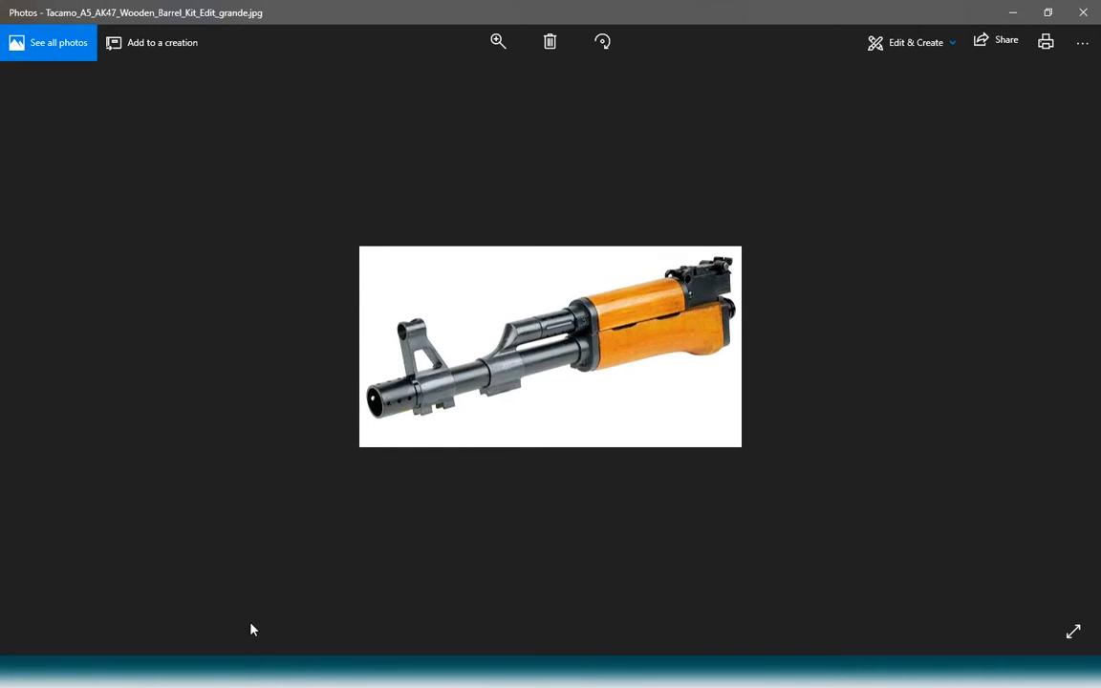
pyautogui.hotkey('alt', 'Tab')
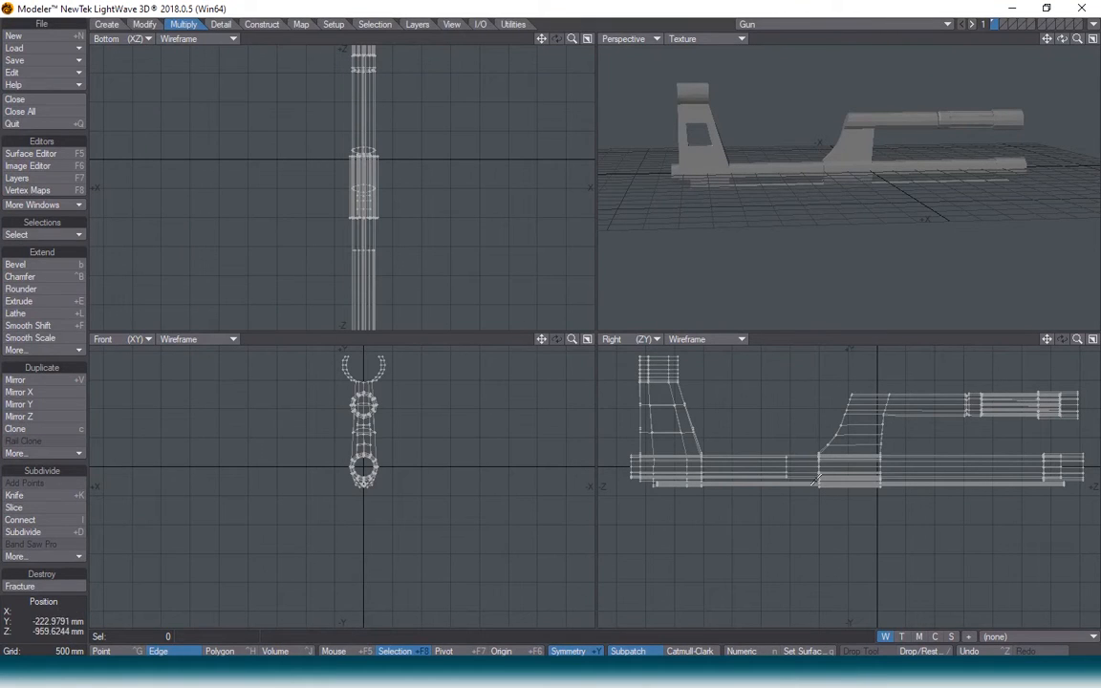
pyautogui.scroll(5, 669, 200)
pyautogui.click(690, 39)
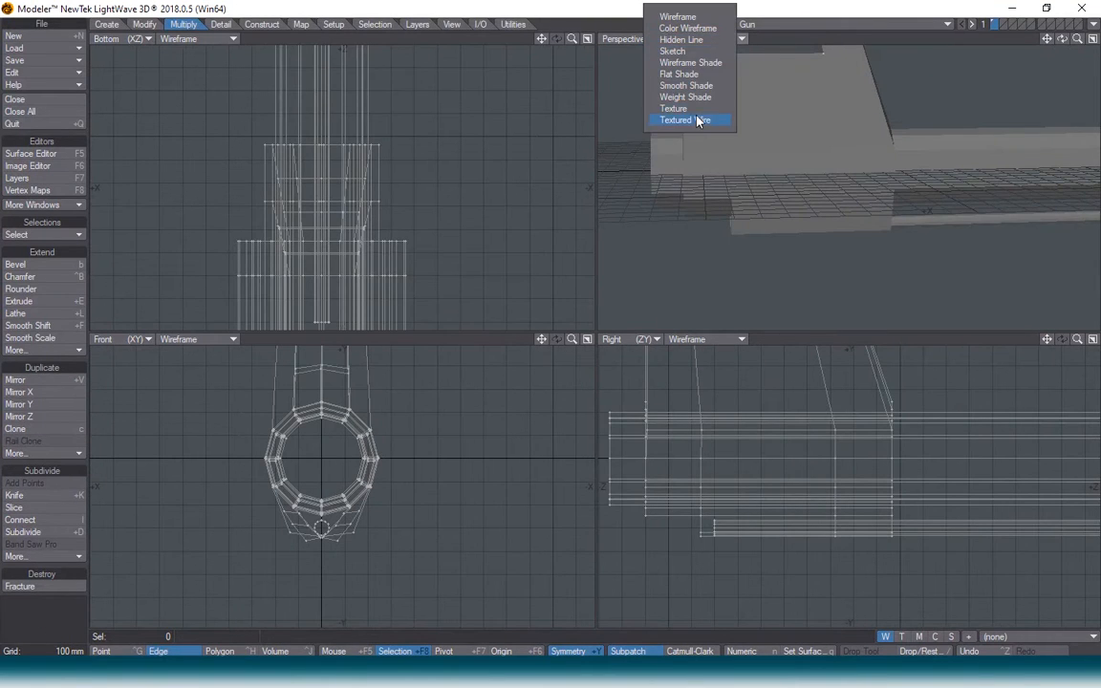
pyautogui.click(699, 118)
pyautogui.moveTo(1062, 38); pyautogui.dragTo(1040, 63)
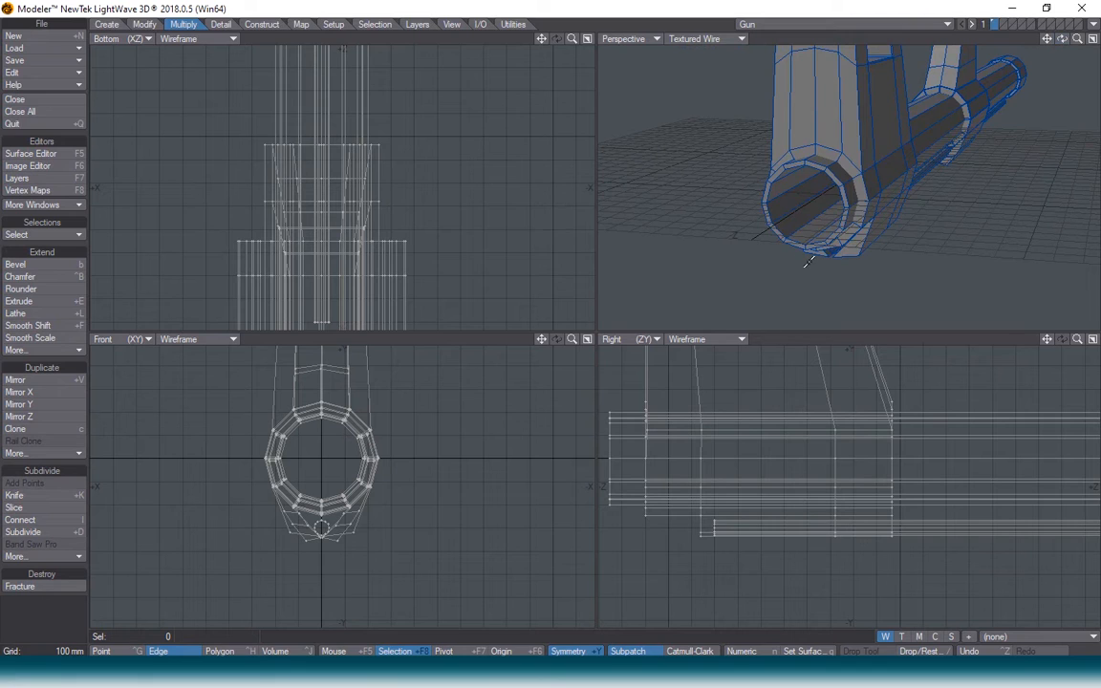
# - Select four spaced pairs of faces around the front sight collar's end ring and extend them forward as teeth
pyautogui.hotkey('ctrl', 'h')
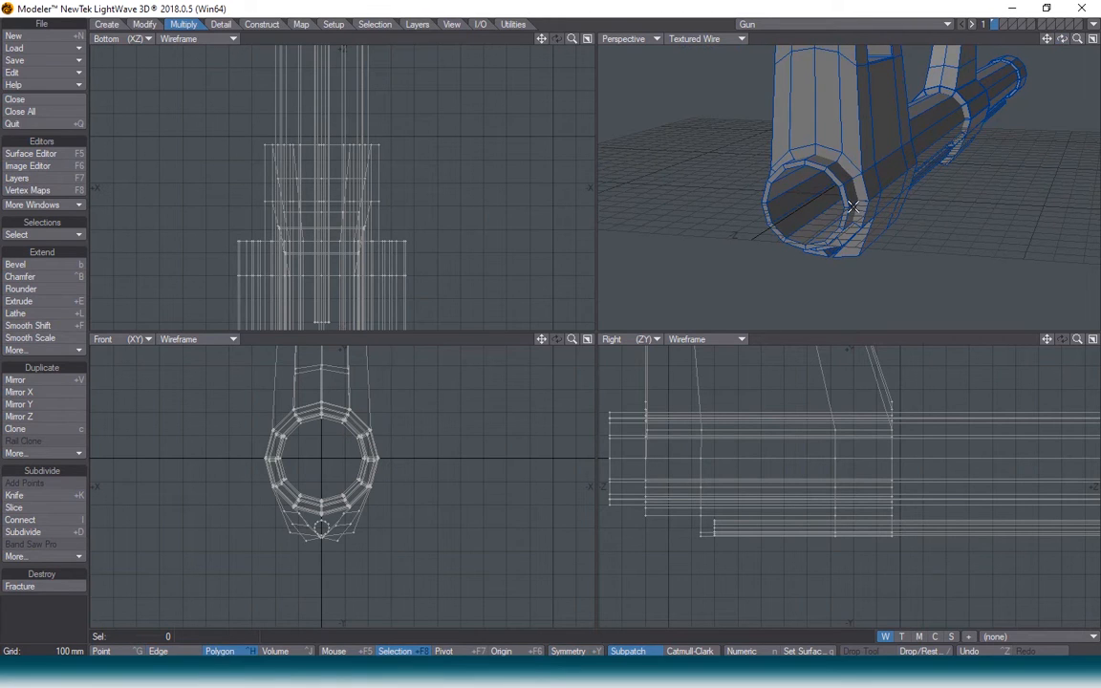
pyautogui.moveTo(853, 170); pyautogui.dragTo(862, 184)
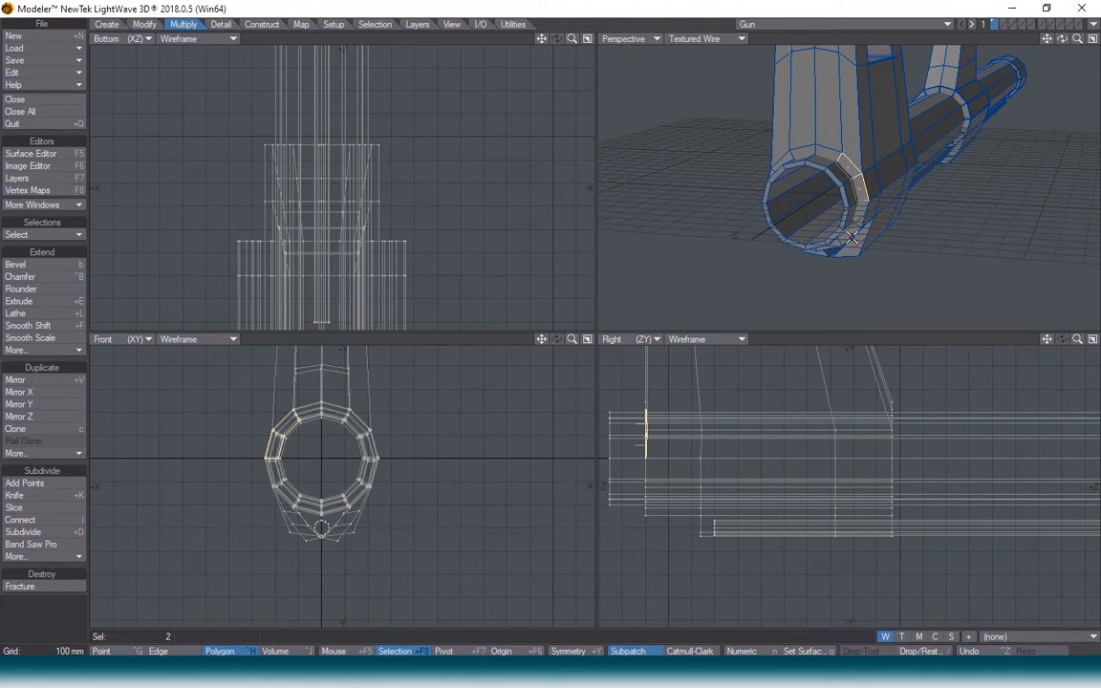
pyautogui.moveTo(847, 240); pyautogui.dragTo(834, 244)
pyautogui.moveTo(797, 153); pyautogui.dragTo(814, 151)
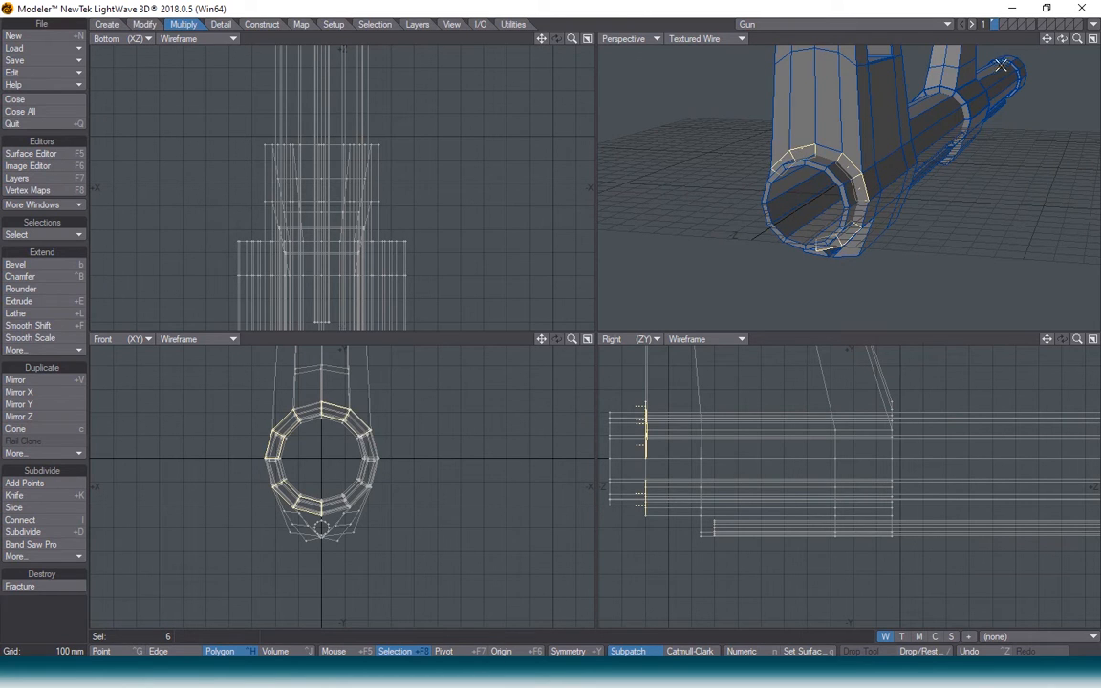
pyautogui.moveTo(1062, 39); pyautogui.dragTo(1055, 67)
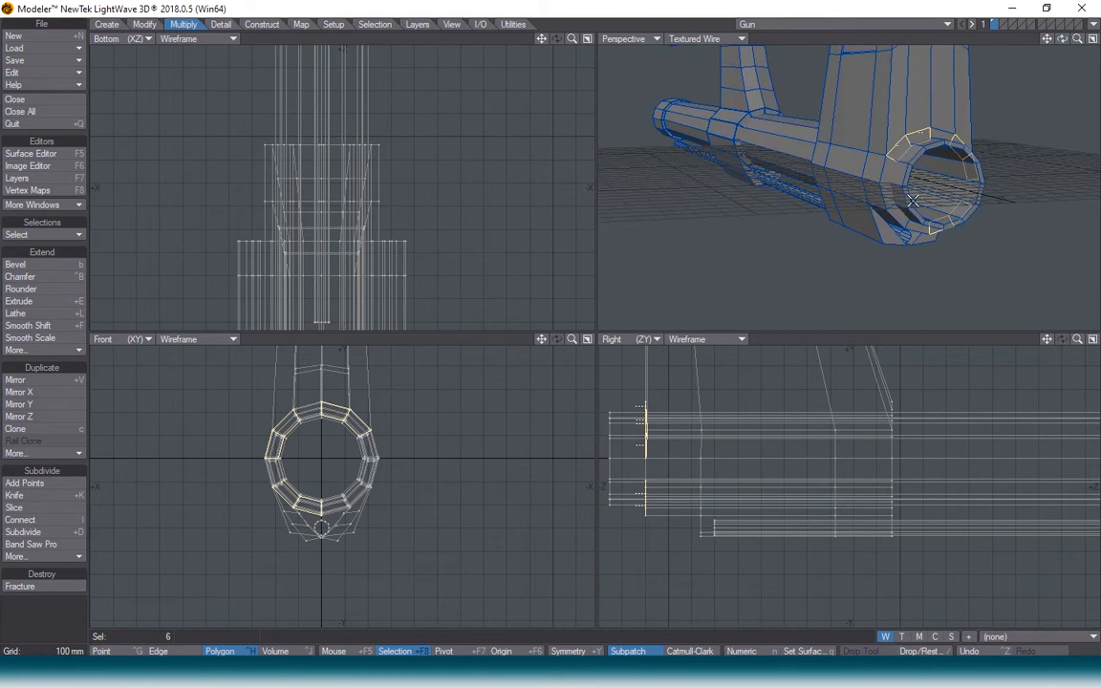
pyautogui.moveTo(891, 208); pyautogui.dragTo(896, 214)
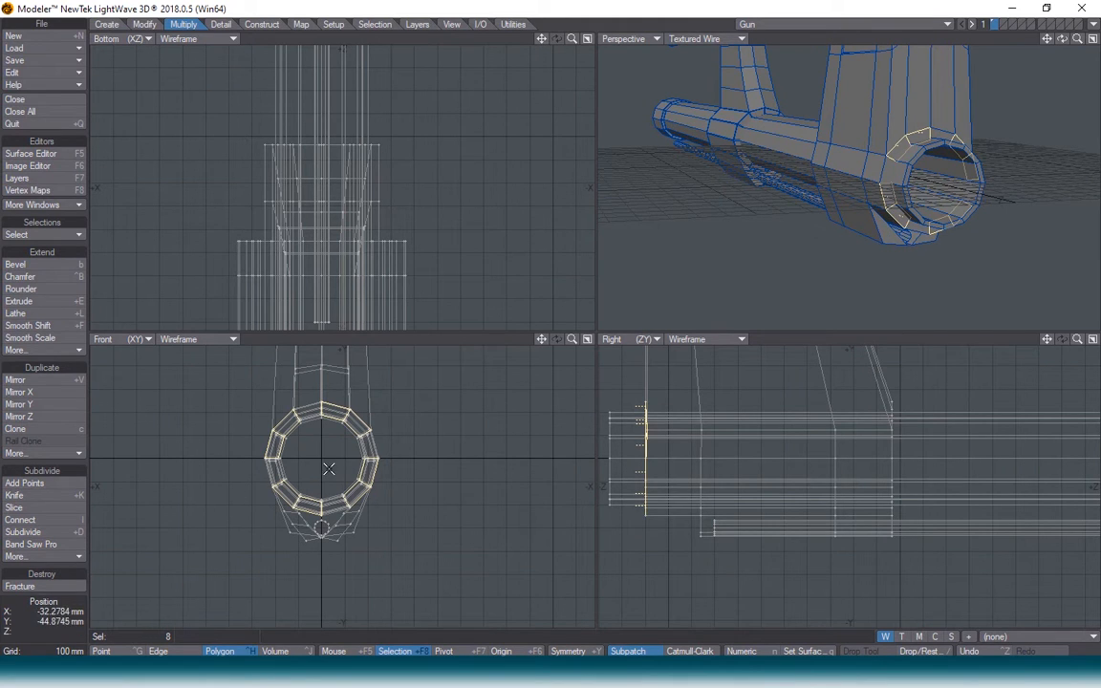
pyautogui.press('t')
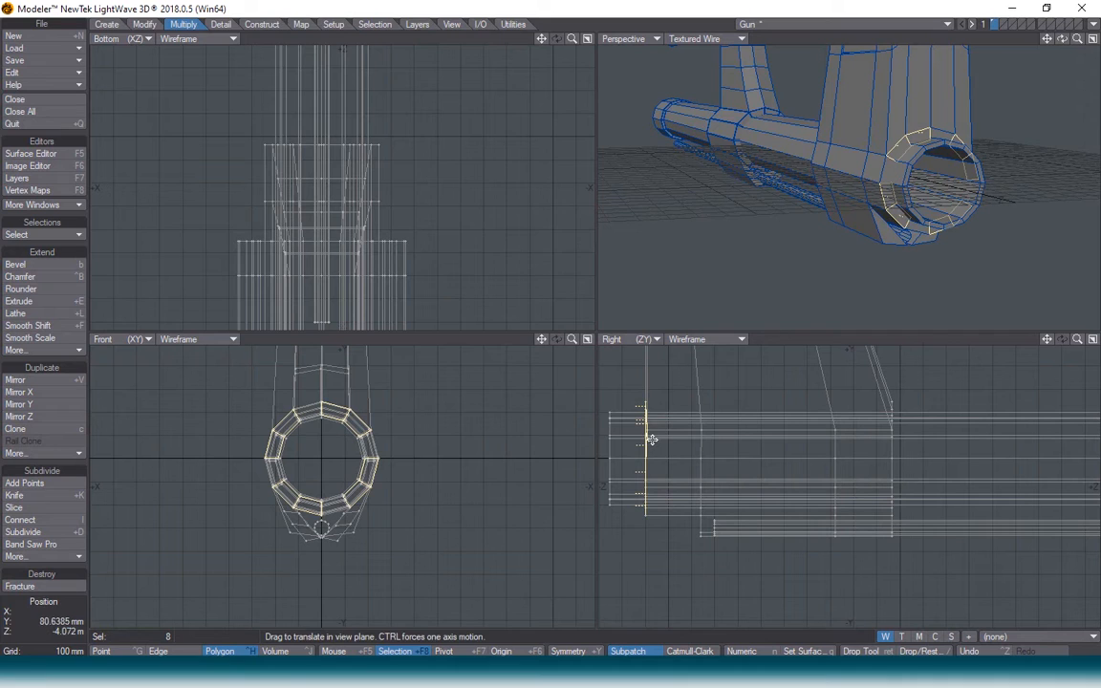
pyautogui.moveTo(652, 439); pyautogui.dragTo(680, 430)
pyautogui.press('Return')
pyautogui.press('/')
# - Select the twelve faces of the barrel's muzzle end ring and move them straight forward beyond the collar's teeth
pyautogui.moveTo(1061, 39); pyautogui.dragTo(908, 44)
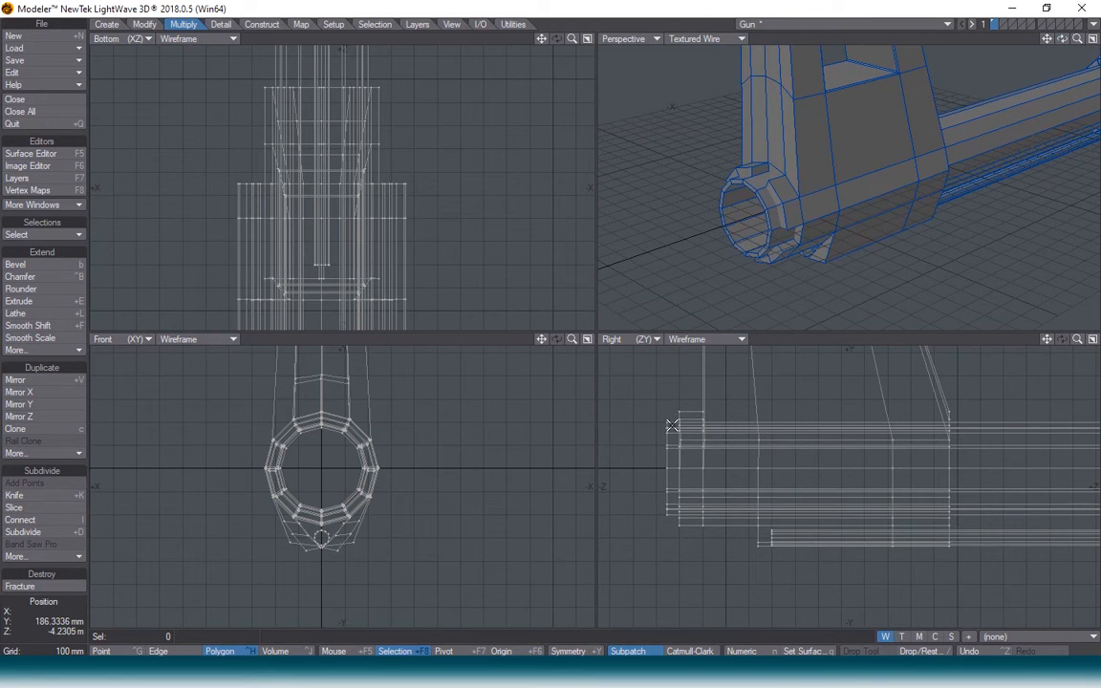
pyautogui.moveTo(659, 408); pyautogui.dragTo(653, 538)
pyautogui.moveTo(669, 525); pyautogui.dragTo(668, 518, button='right')
pyautogui.press('t')
pyautogui.keyDown('ctrl'); pyautogui.moveTo(666, 474); pyautogui.dragTo(644, 474); pyautogui.keyUp('ctrl')
pyautogui.press('Return')
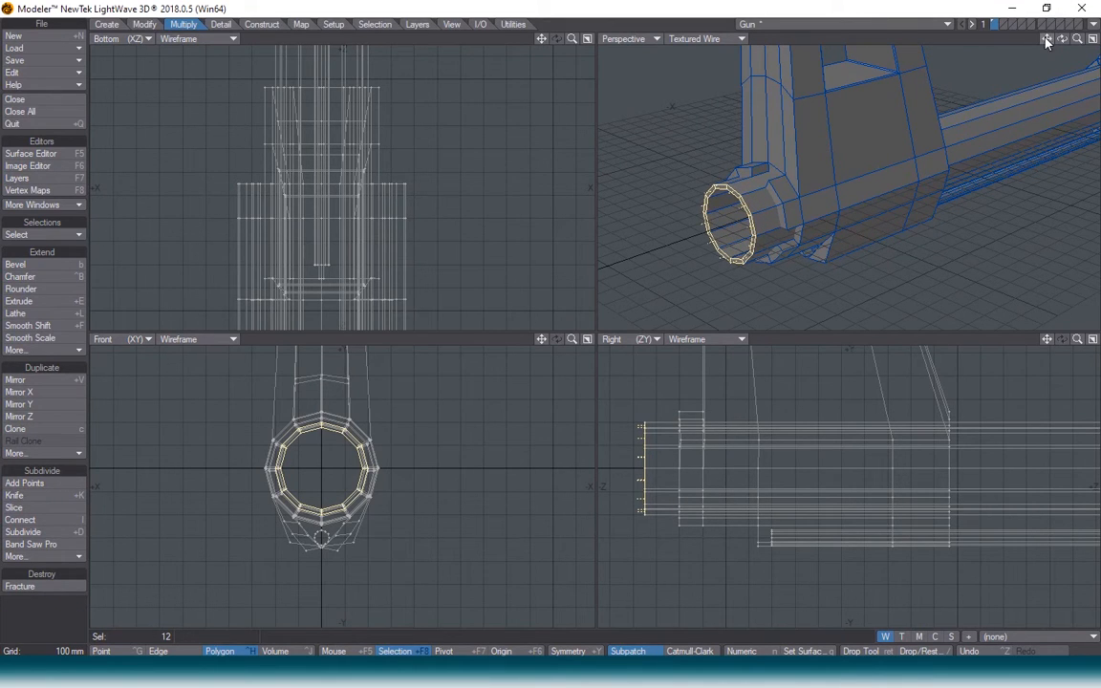
pyautogui.press('t')
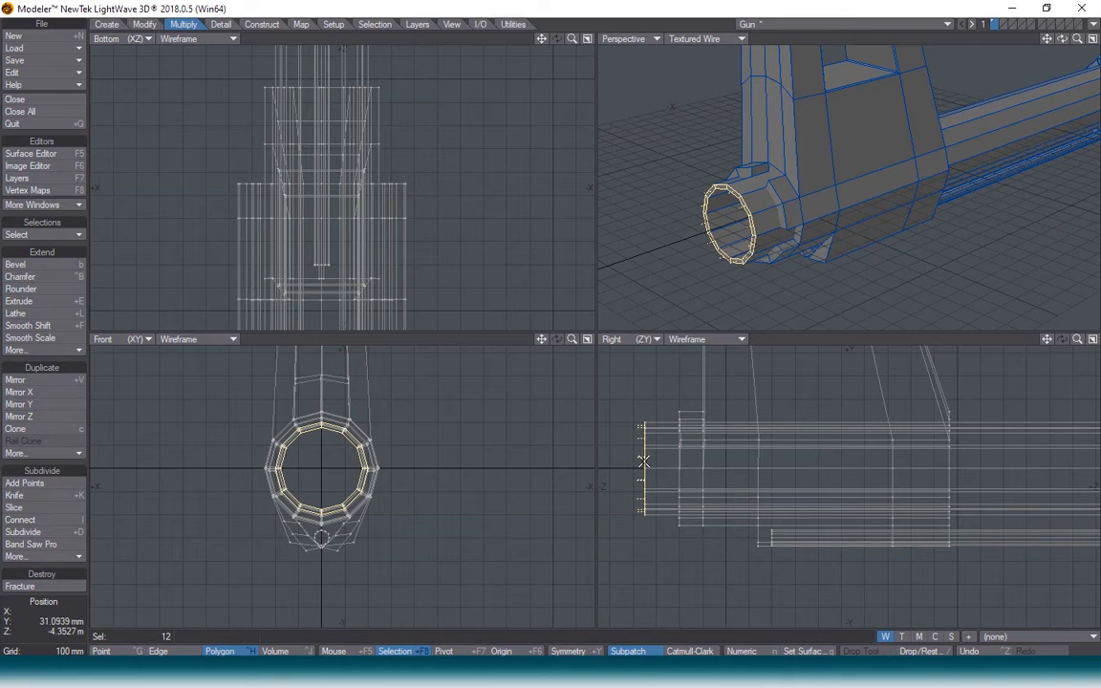
# - Apply a narrow Edge Bevel to the front edges of the collar's teeth and clear the selection
pyautogui.hotkey('ctrl', 'g')
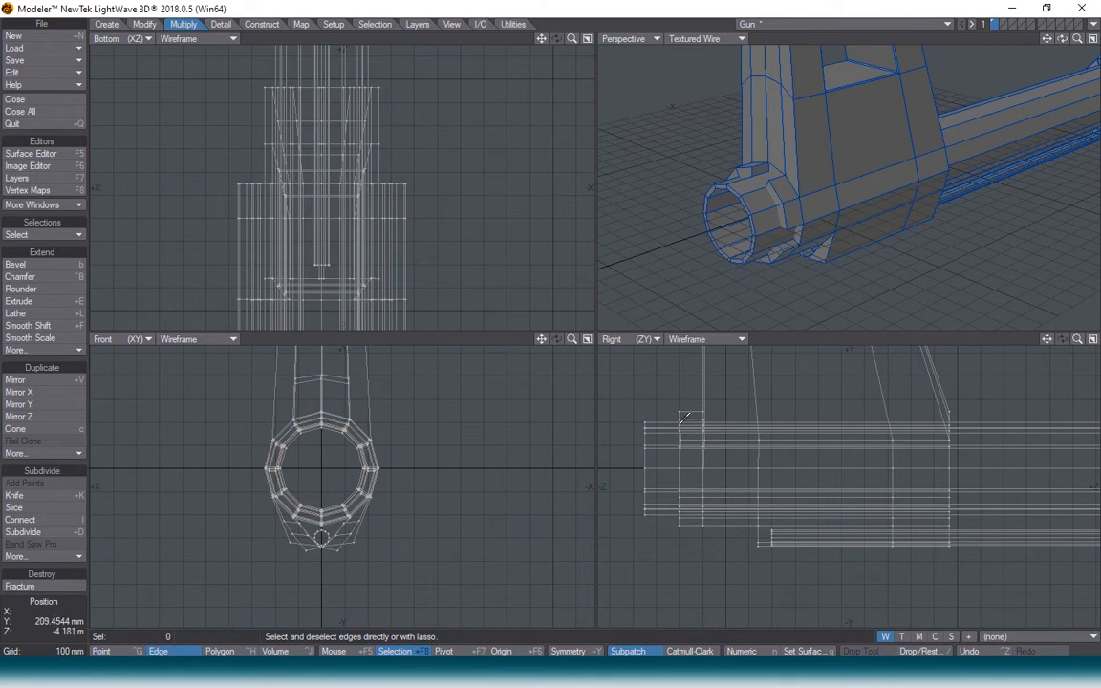
pyautogui.moveTo(697, 516); pyautogui.dragTo(696, 524, button='right')
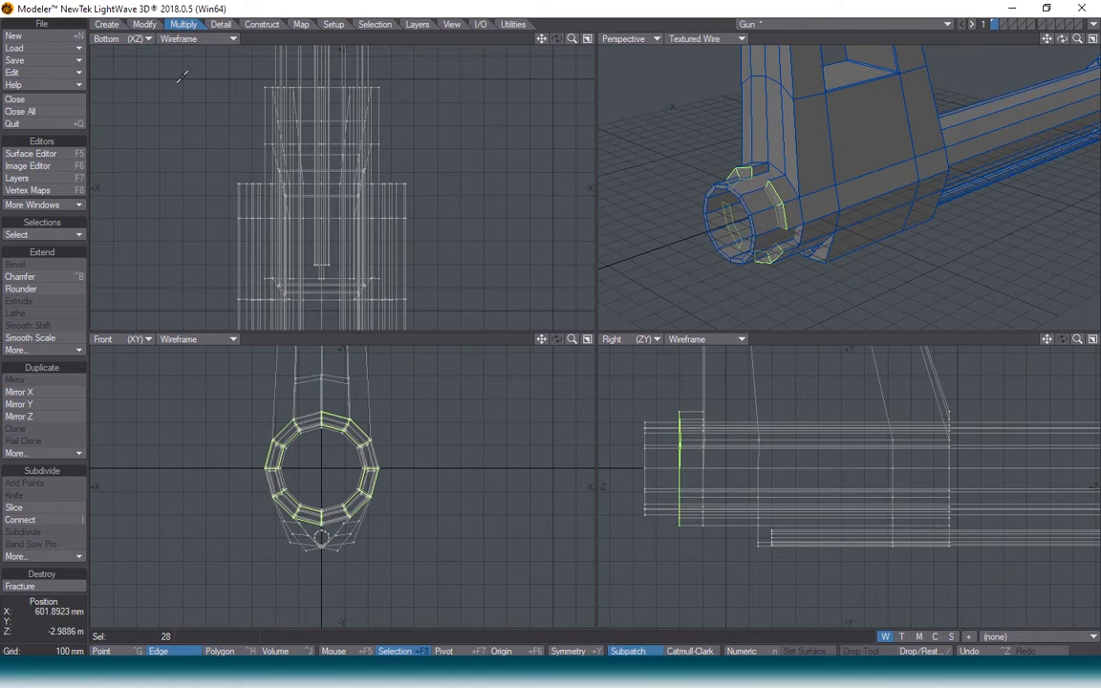
pyautogui.click(39, 350)
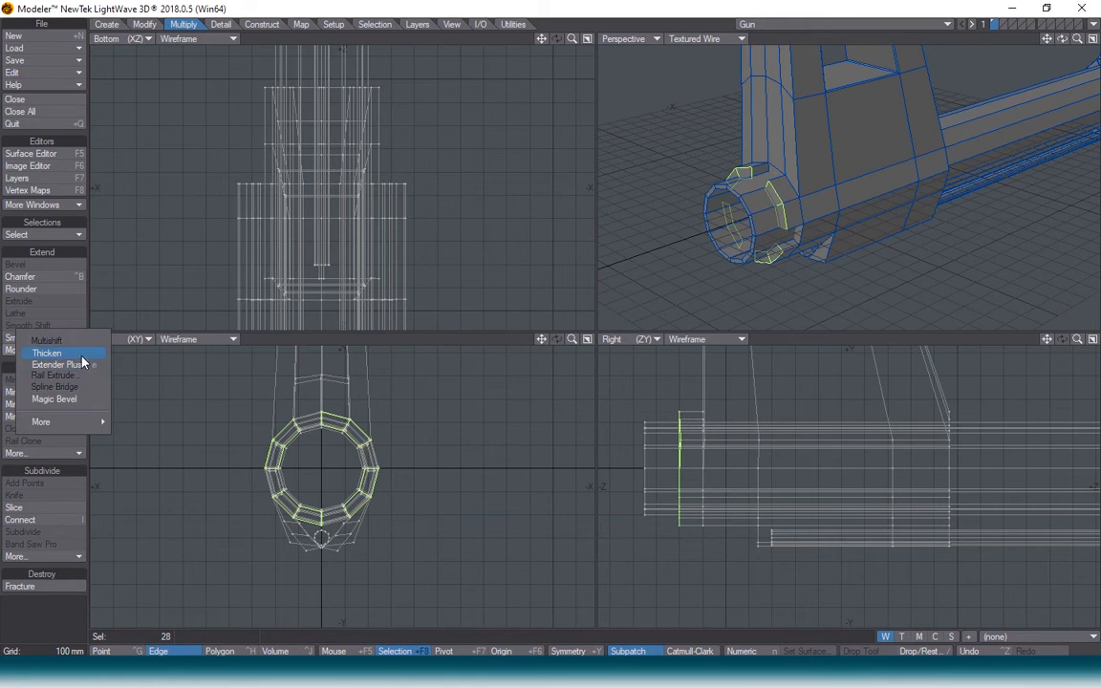
pyautogui.moveTo(86, 423)
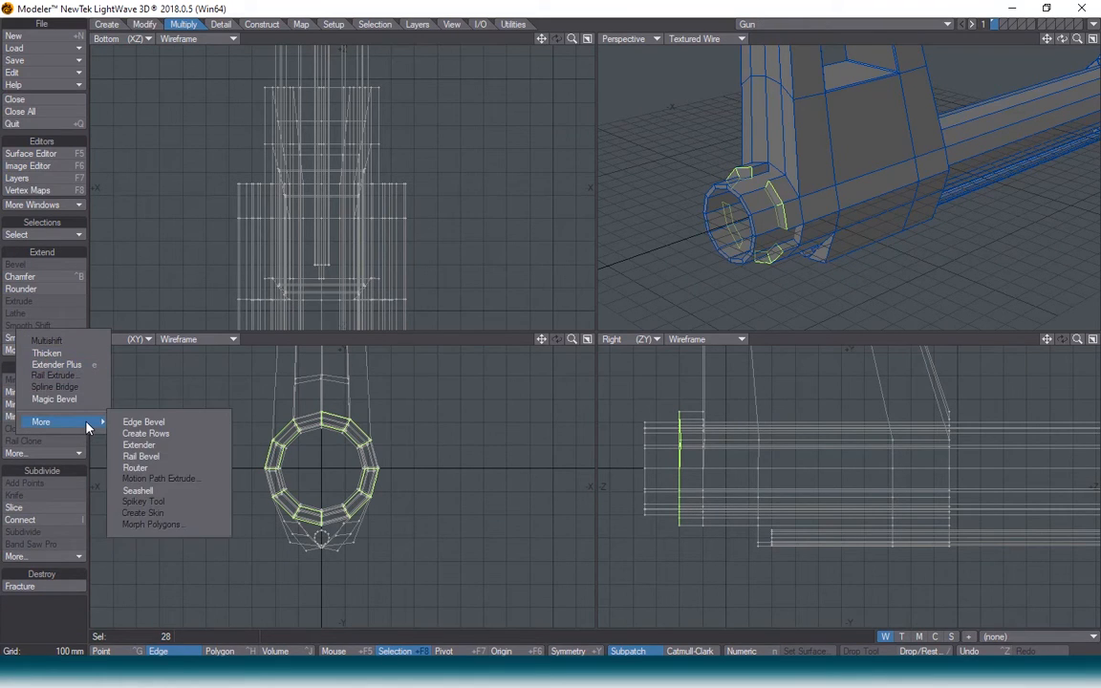
pyautogui.click(180, 426)
pyautogui.moveTo(686, 453); pyautogui.dragTo(684, 454)
pyautogui.press('Return')
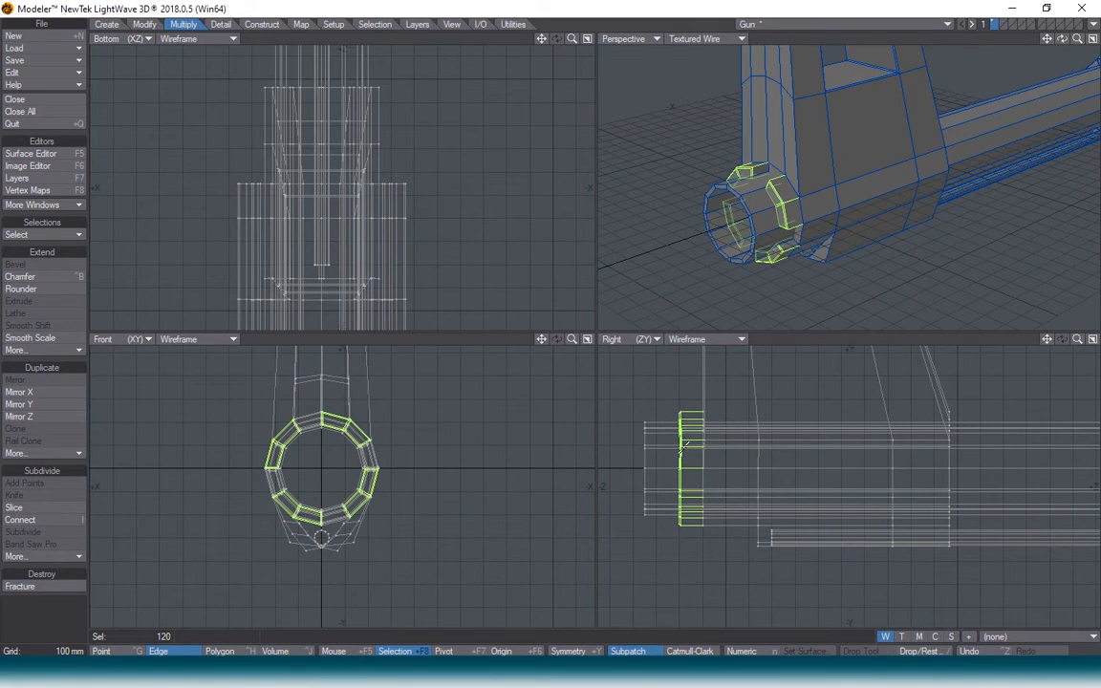
pyautogui.press('/')
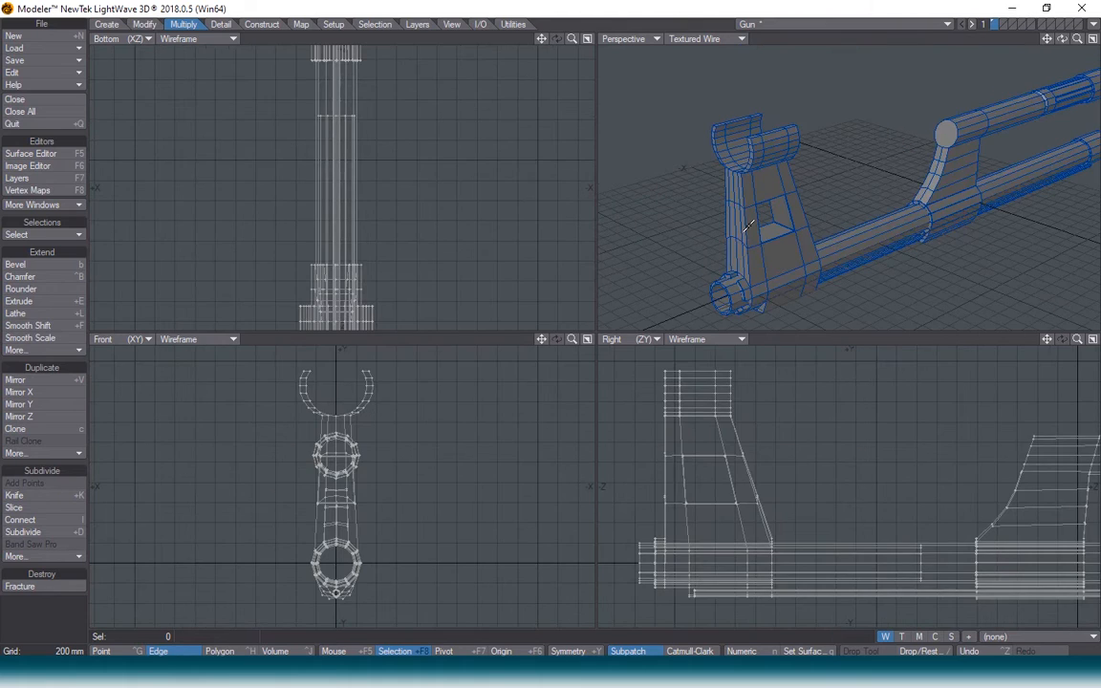
# - Select the long corner edges of the front sight post at front and rear, including the connected rim edges of its top cradle
pyautogui.click(746, 225)
pyautogui.click(726, 223)
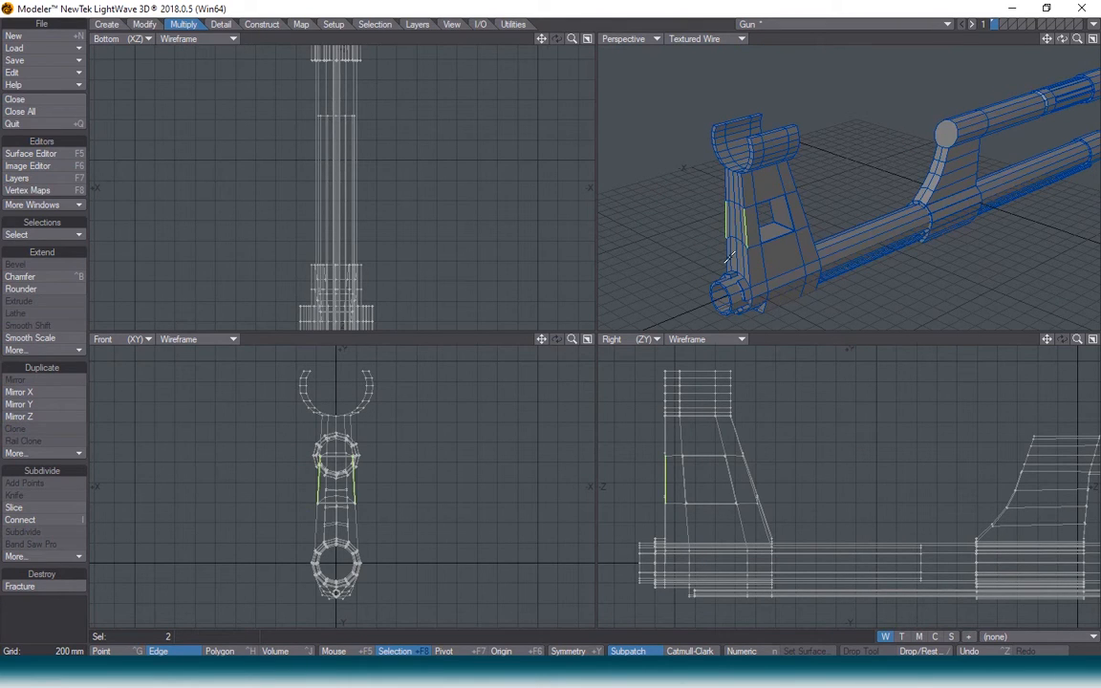
pyautogui.press(']')
pyautogui.click(803, 210)
pyautogui.moveTo(1060, 39); pyautogui.dragTo(1050, 70)
pyautogui.click(915, 162)
pyautogui.press('g')
pyautogui.scroll(3, 932, 249)
pyautogui.moveTo(1062, 39); pyautogui.dragTo(771, 222)
# - Add the edges outlining the rear end of the front sight's base to the selection, around both sides and underneath the barrel
pyautogui.click(890, 211)
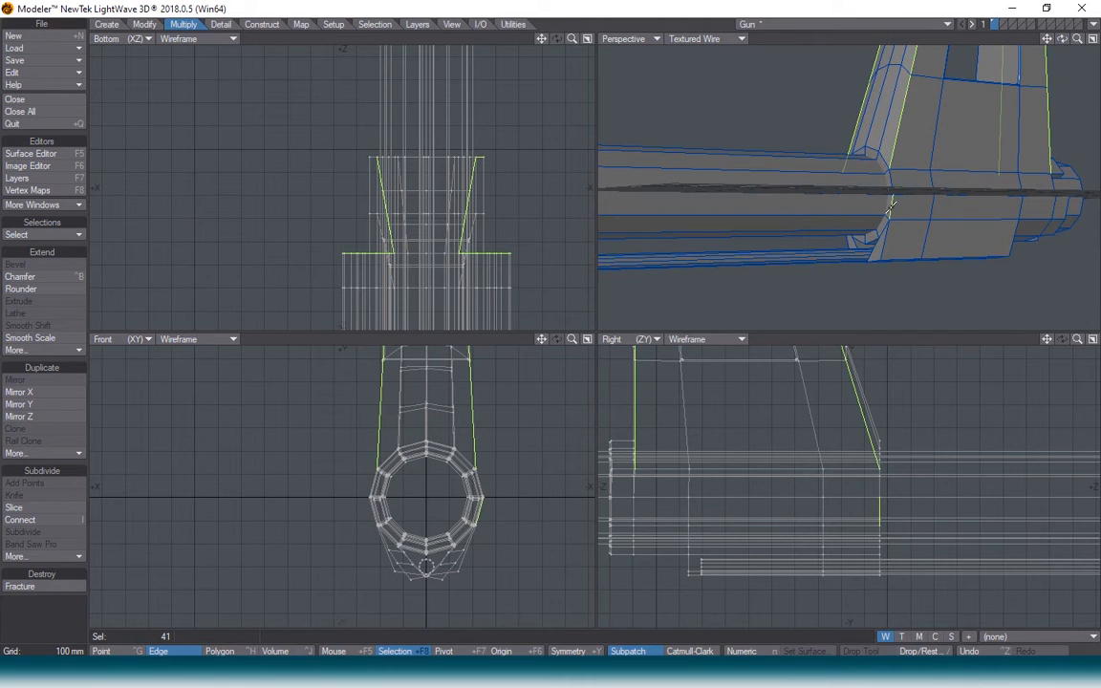
pyautogui.moveTo(878, 212)
pyautogui.mouseDown()
pyautogui.moveTo(896, 242)
pyautogui.moveTo(879, 250)
pyautogui.mouseUp()
pyautogui.moveTo(1061, 39); pyautogui.dragTo(887, 173)
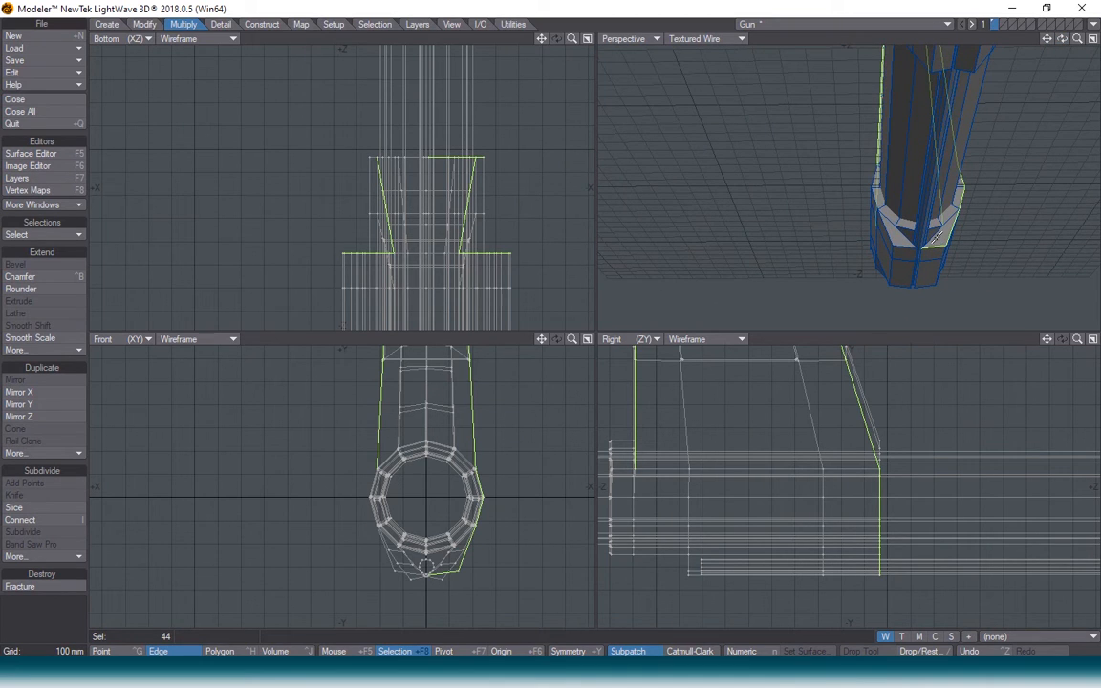
pyautogui.click(890, 242)
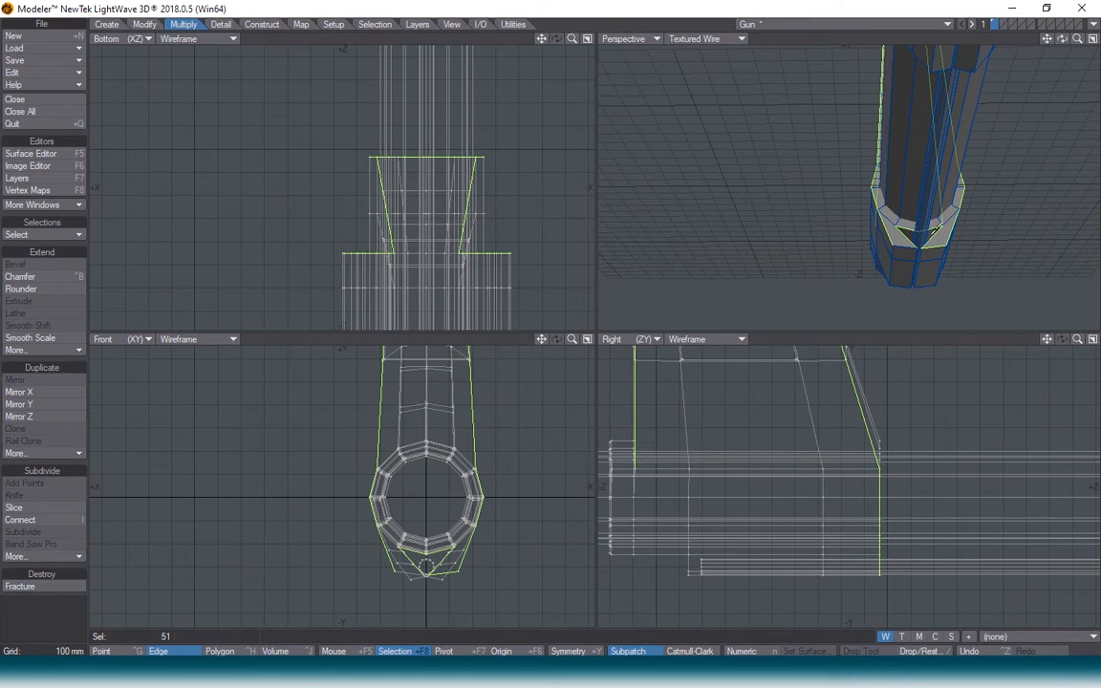
pyautogui.moveTo(1062, 38); pyautogui.dragTo(1075, 69)
pyautogui.moveTo(965, 52); pyautogui.dragTo(931, 56)
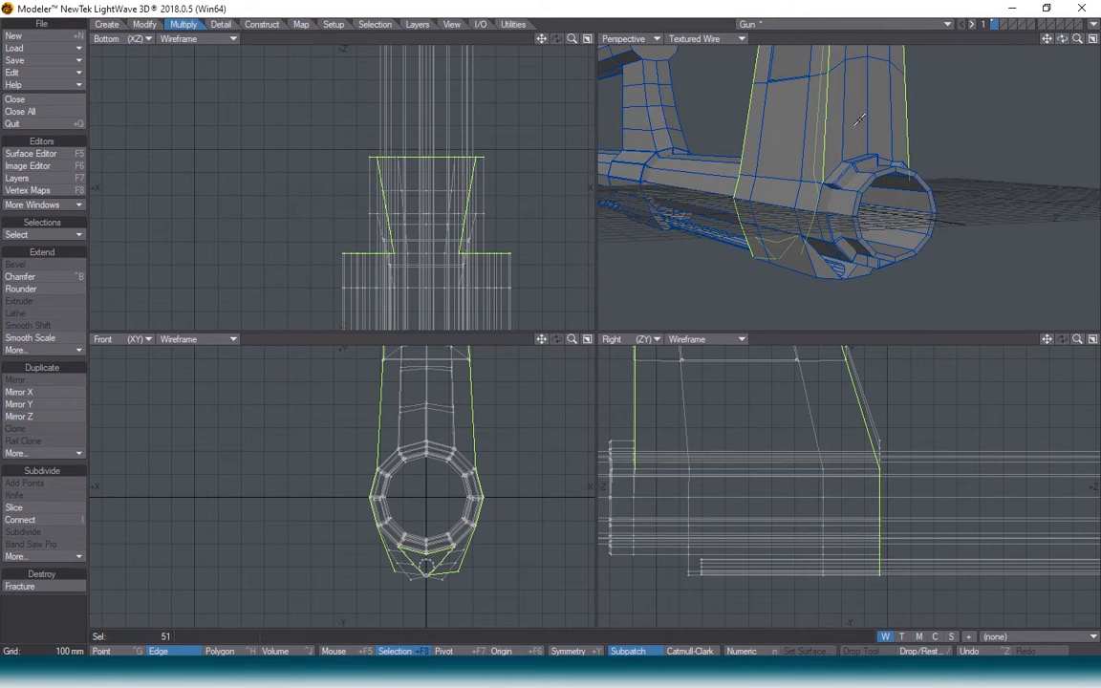
# - Apply a very narrow Edge Bevel to the selected front sight edges and clear the selection
pyautogui.click(81, 354)
pyautogui.moveTo(105, 419)
pyautogui.click(153, 421)
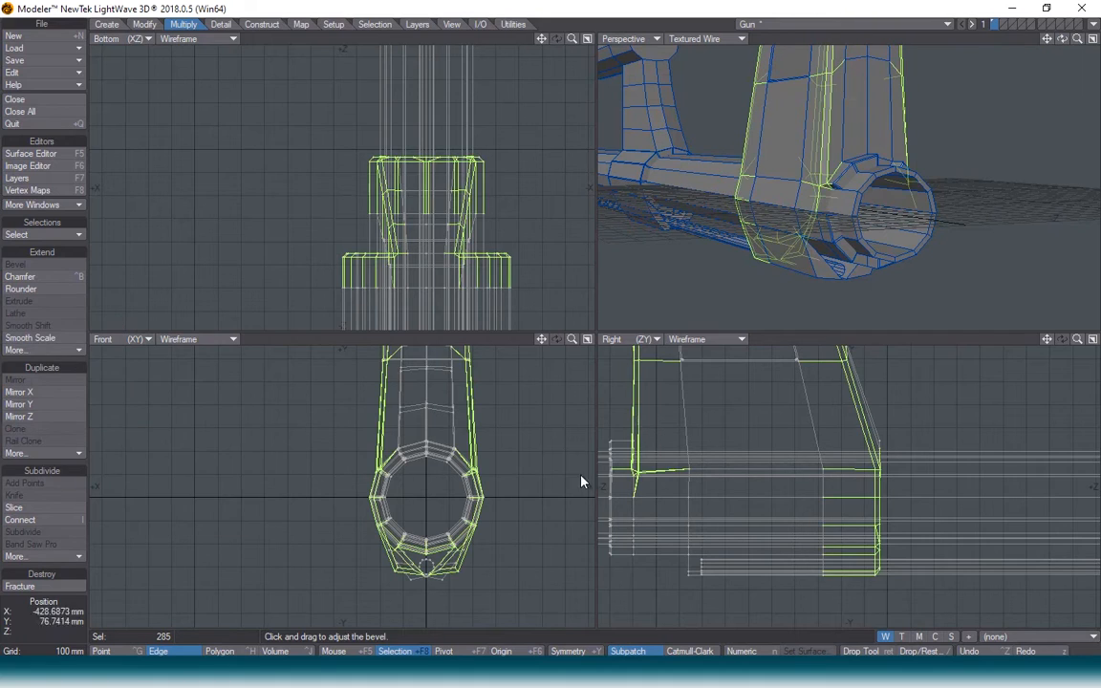
pyautogui.moveTo(648, 433); pyautogui.dragTo(643, 435)
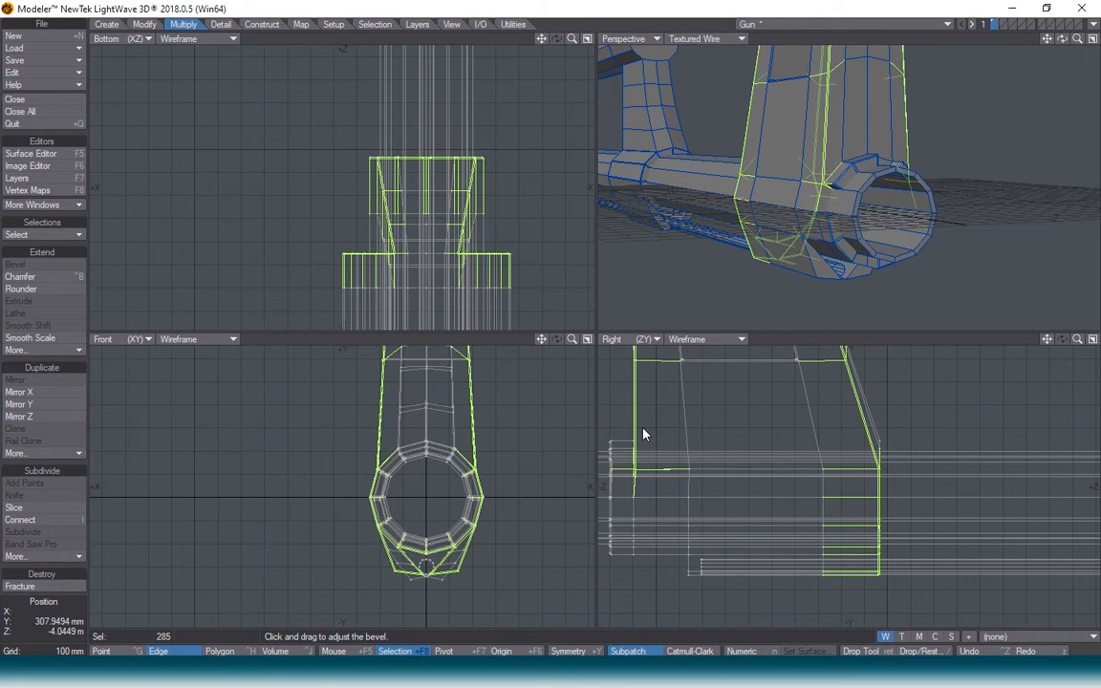
pyautogui.press('Return')
pyautogui.press('/')
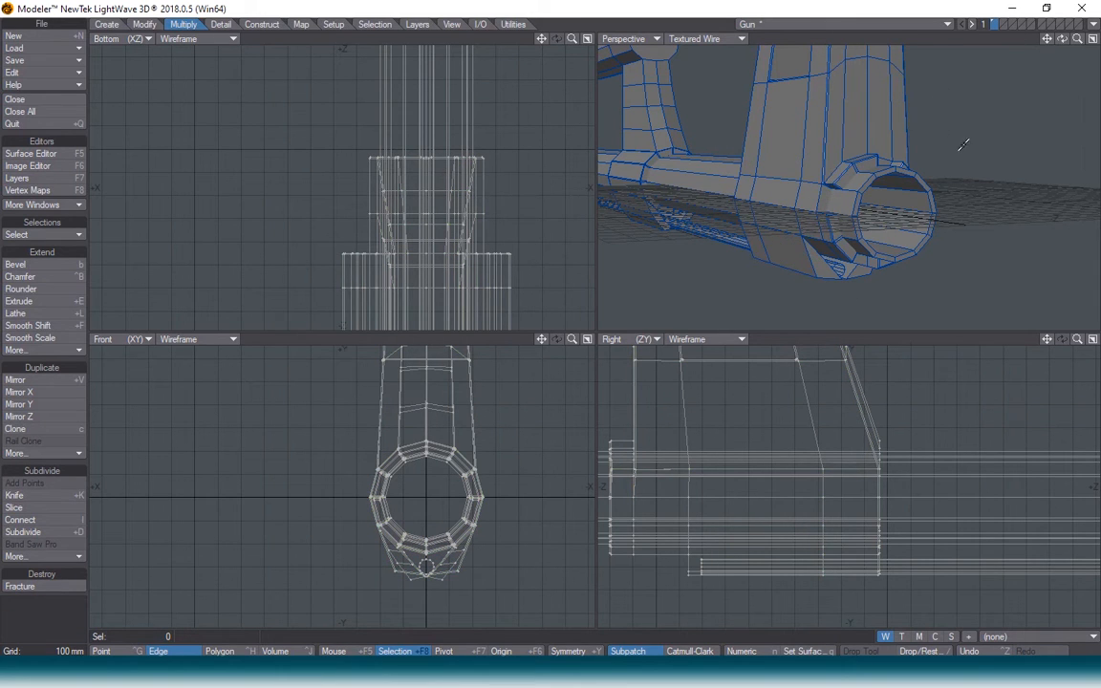
# - Select the front corner edge loops on both sides of the gas block's curved riser, including the connected rear edge
pyautogui.scroll(-3, 943, 164)
pyautogui.scroll(1, 943, 164)
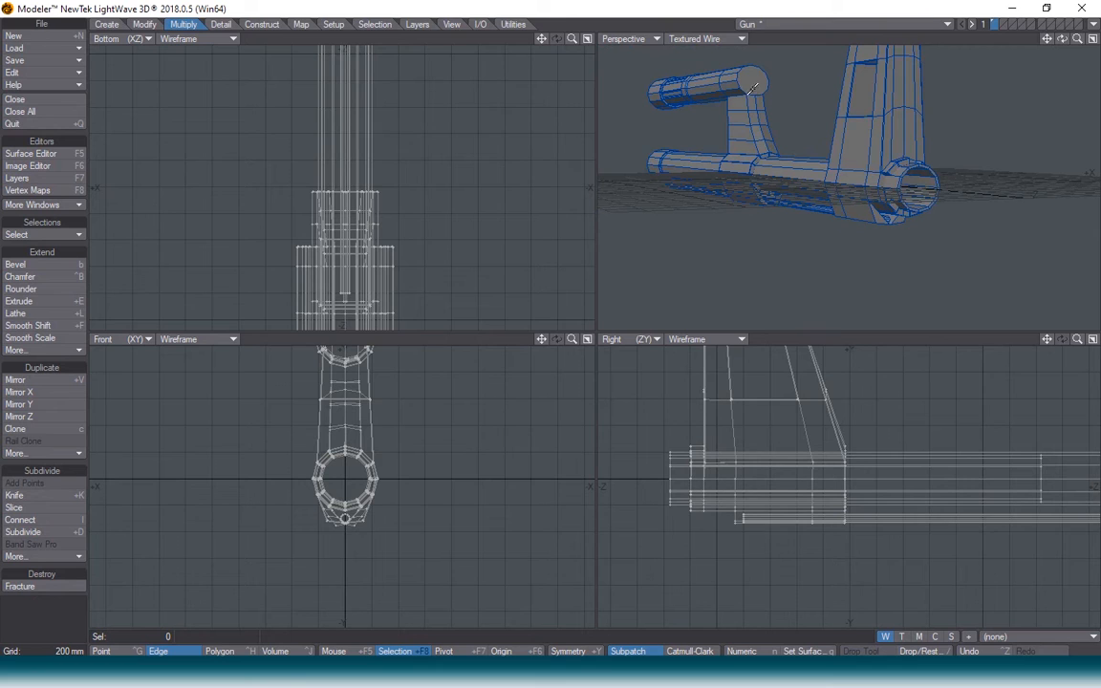
pyautogui.scroll(3, 752, 103)
pyautogui.click(745, 107)
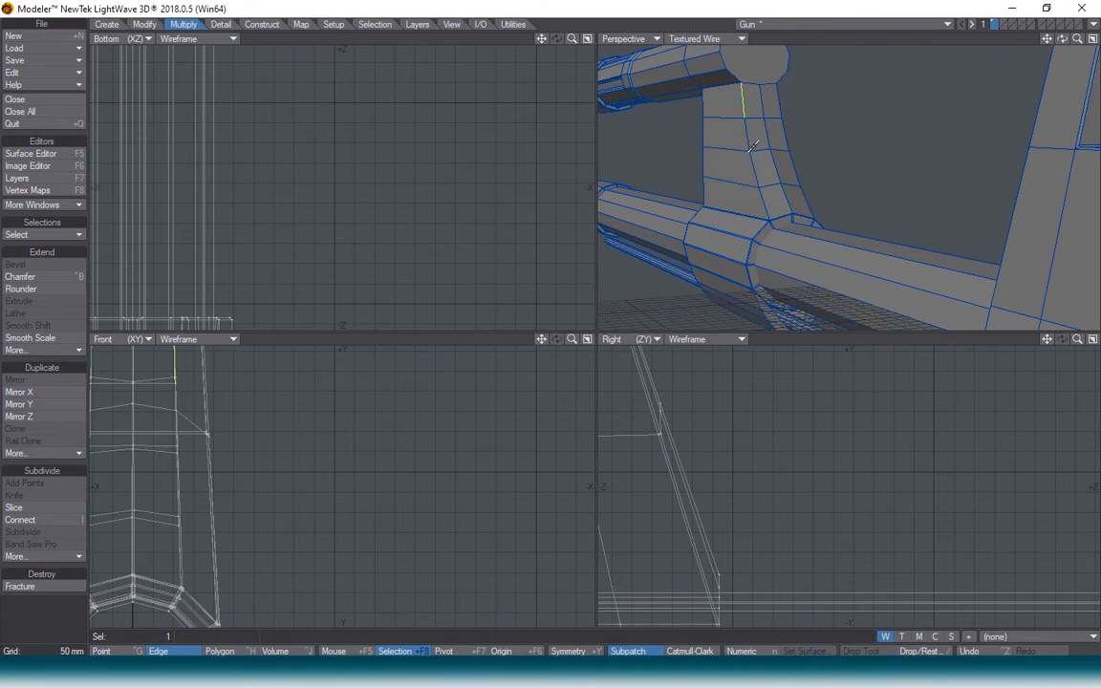
pyautogui.moveTo(751, 140); pyautogui.dragTo(749, 145)
pyautogui.hotkey('ctrl', 'l')
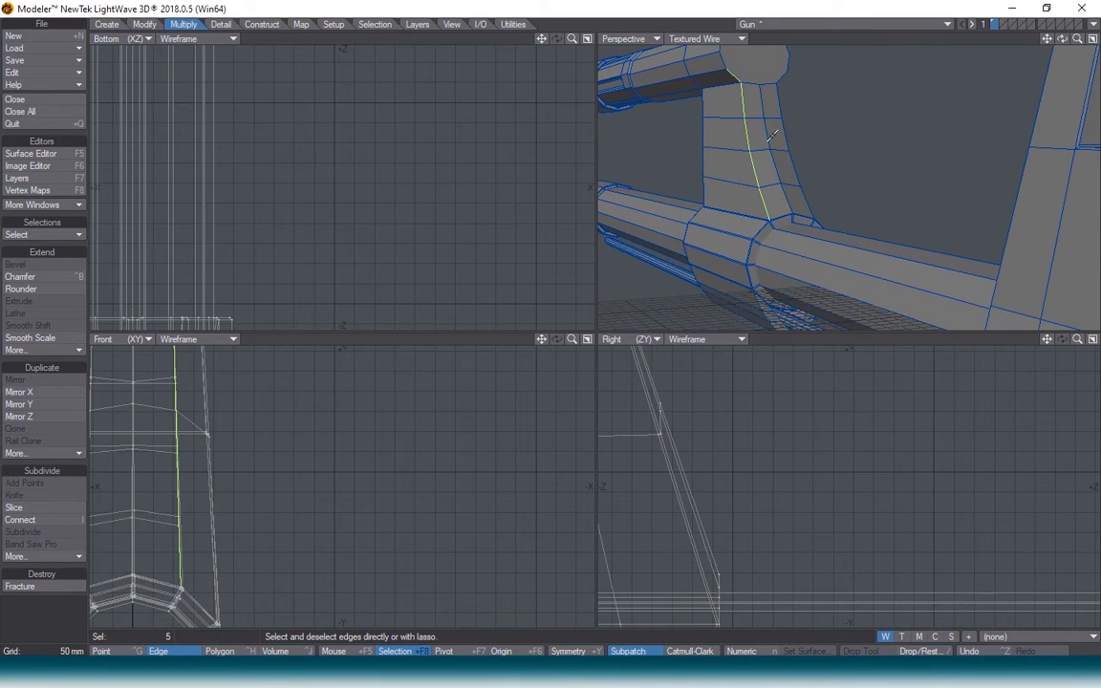
pyautogui.click(788, 134)
pyautogui.hotkey('ctrl', 'l')
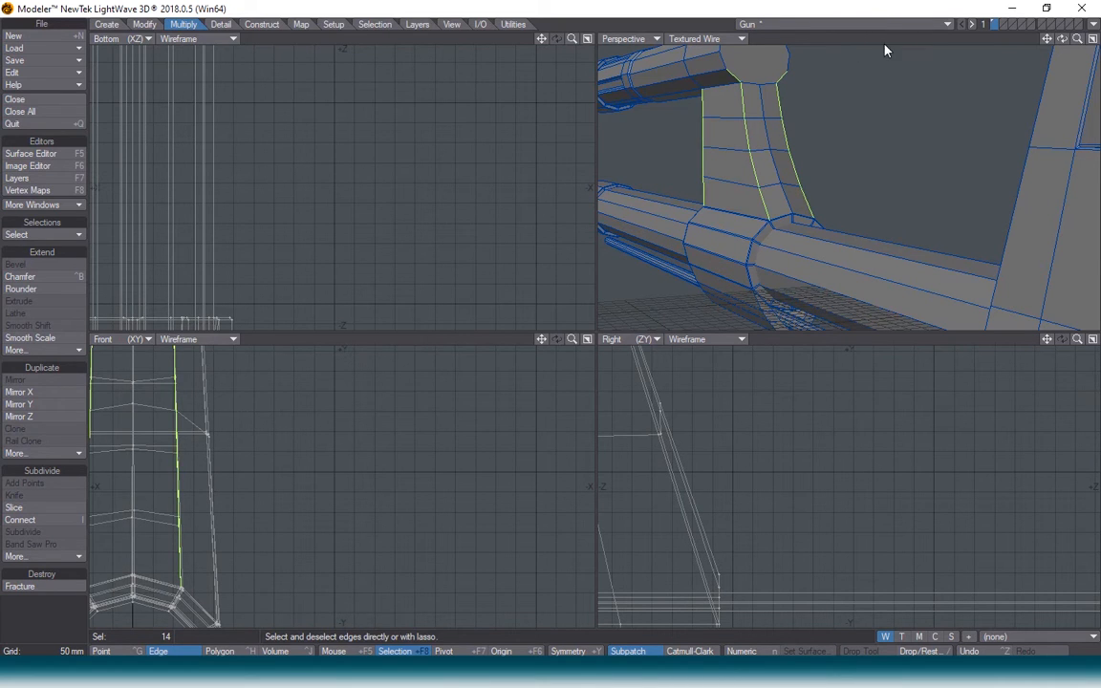
# - Add the full rim of the gas tube's front cap and the riser's remaining rear corner edges to the selection
pyautogui.moveTo(1046, 39); pyautogui.dragTo(1024, 56)
pyautogui.click(726, 98)
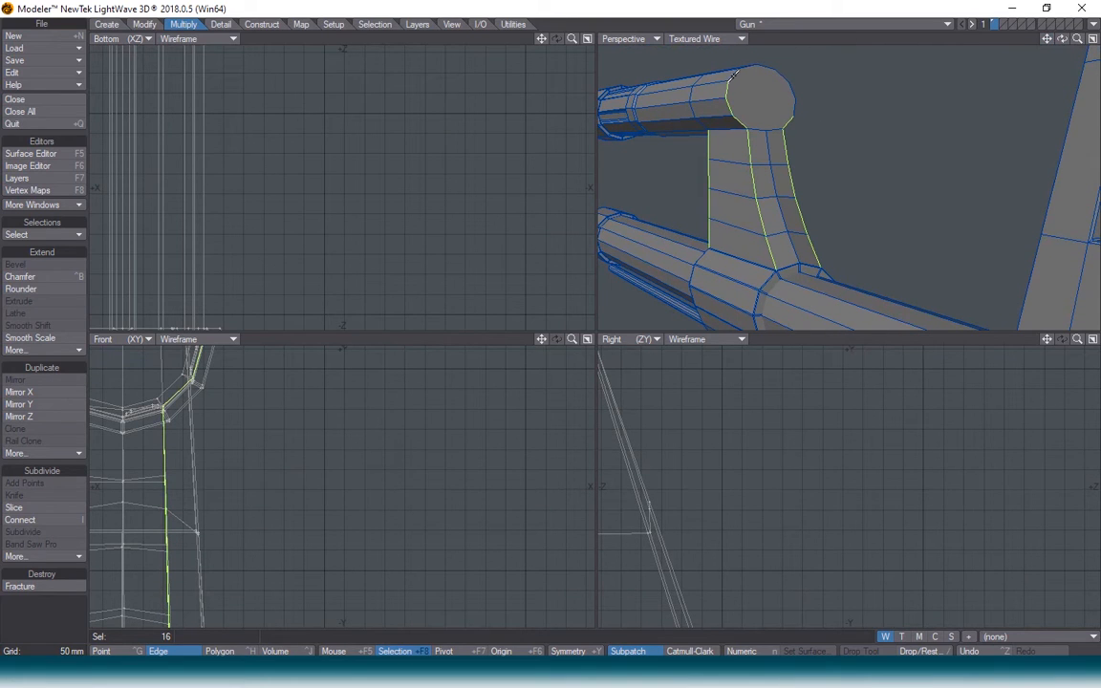
pyautogui.click(794, 96)
pyautogui.moveTo(1062, 39); pyautogui.dragTo(1049, 43)
pyautogui.press('a')
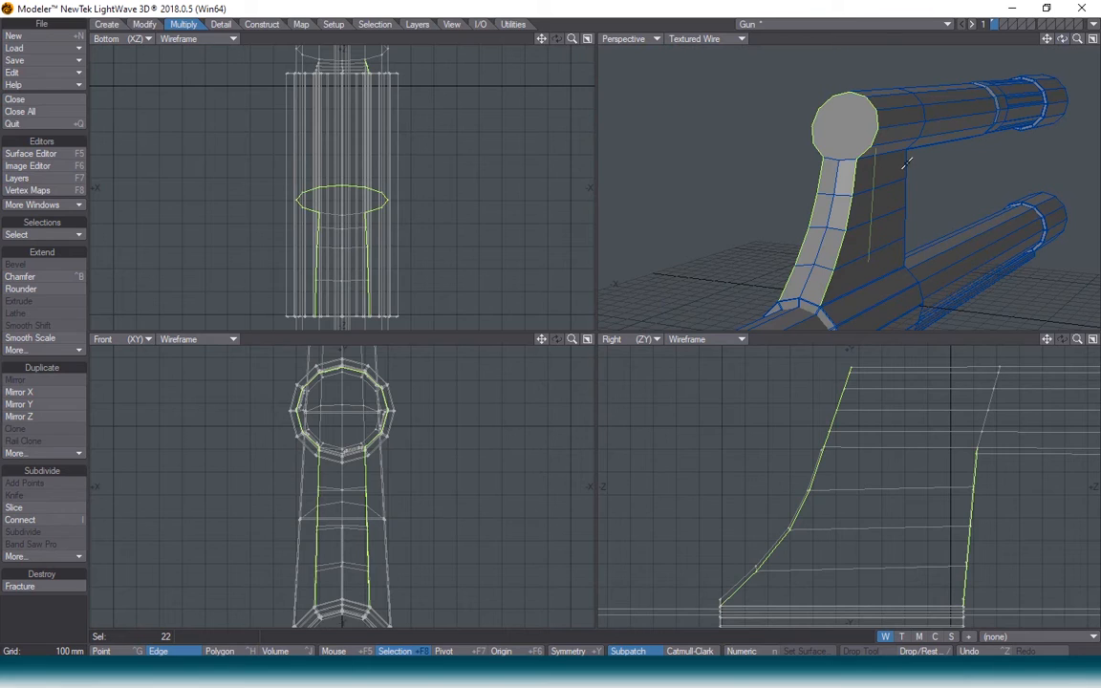
pyautogui.click(896, 212)
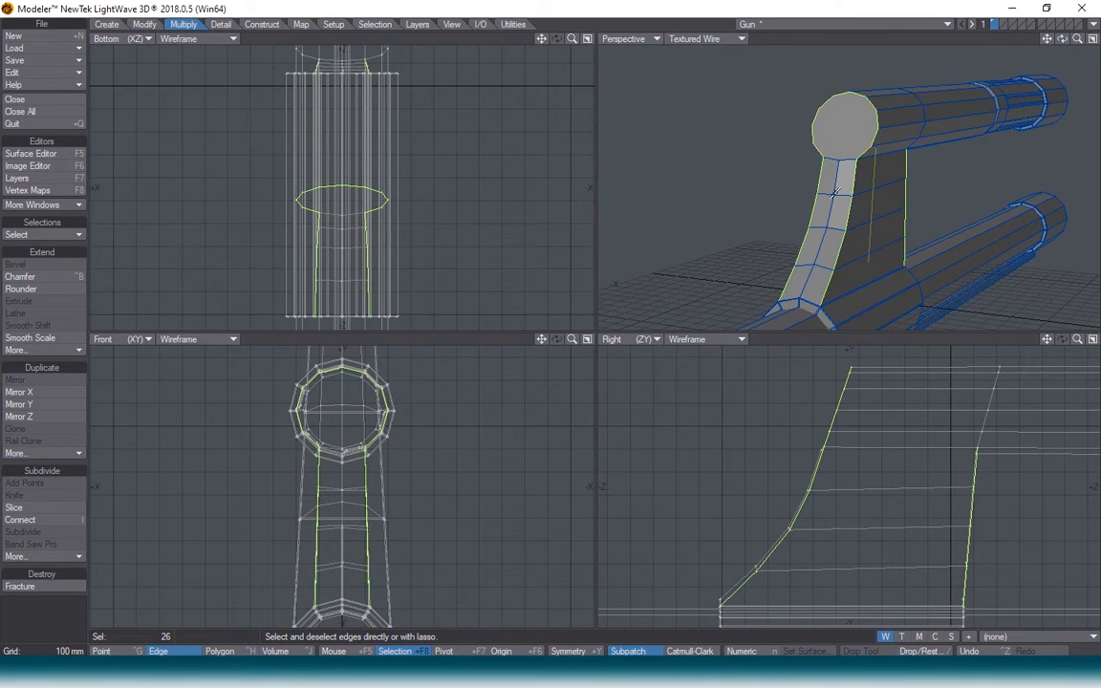
# - Apply a narrow Edge Bevel to the selected gas block edges and clear the selection
pyautogui.click(59, 350)
pyautogui.moveTo(49, 423)
pyautogui.click(153, 422)
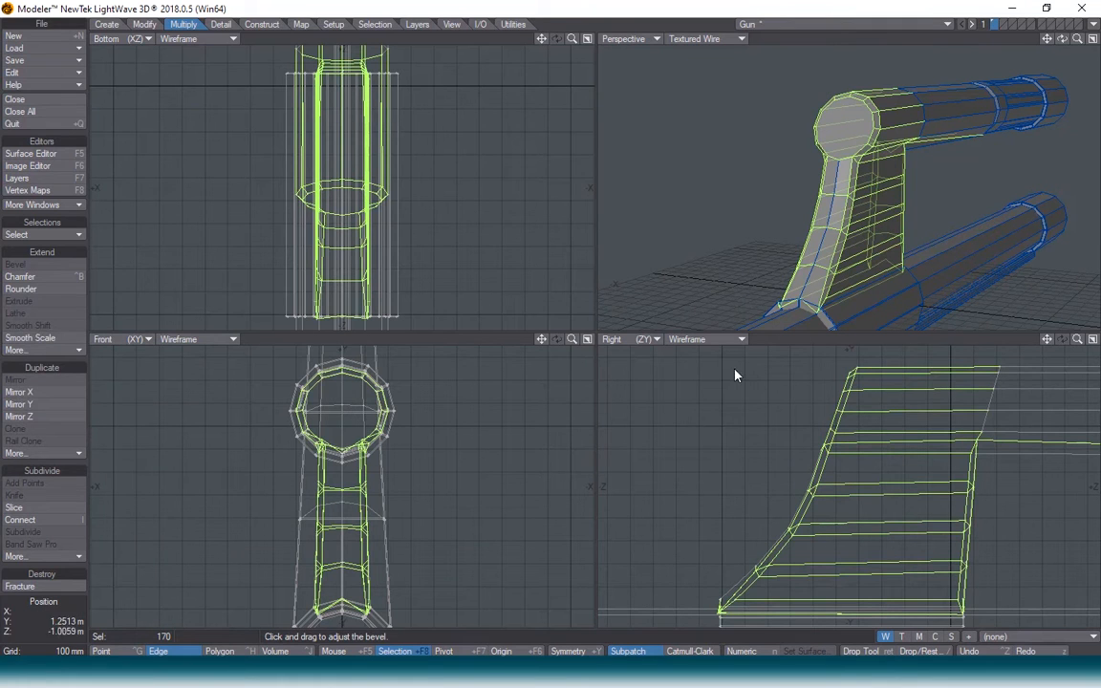
pyautogui.moveTo(759, 387); pyautogui.dragTo(848, 410)
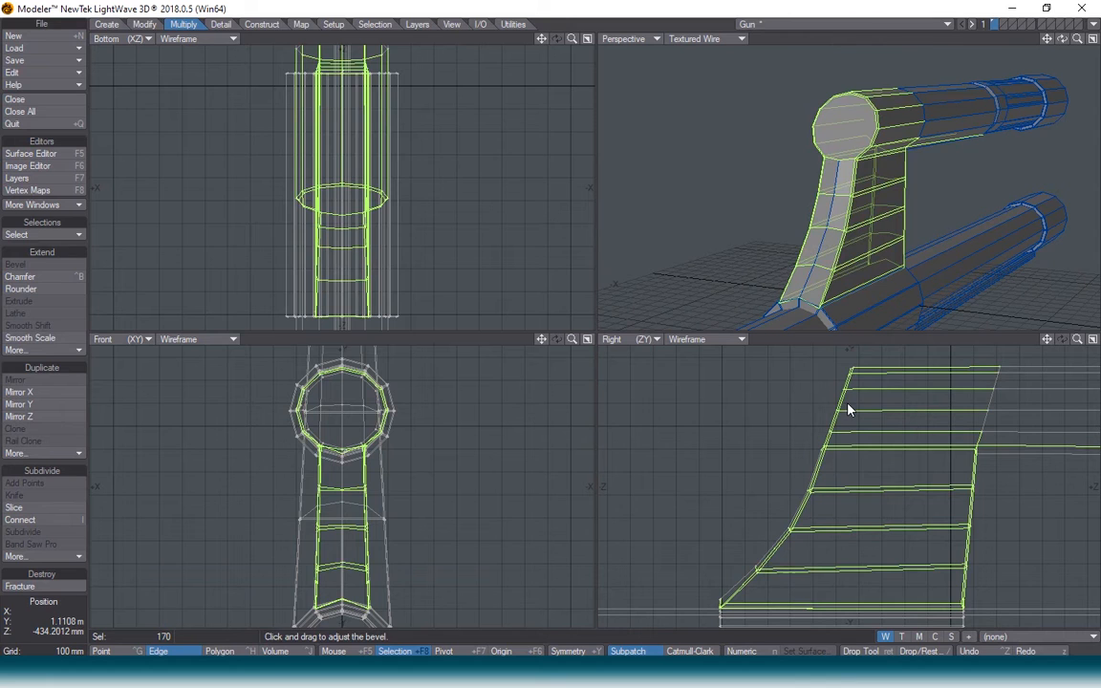
pyautogui.press('Return')
pyautogui.press('/')
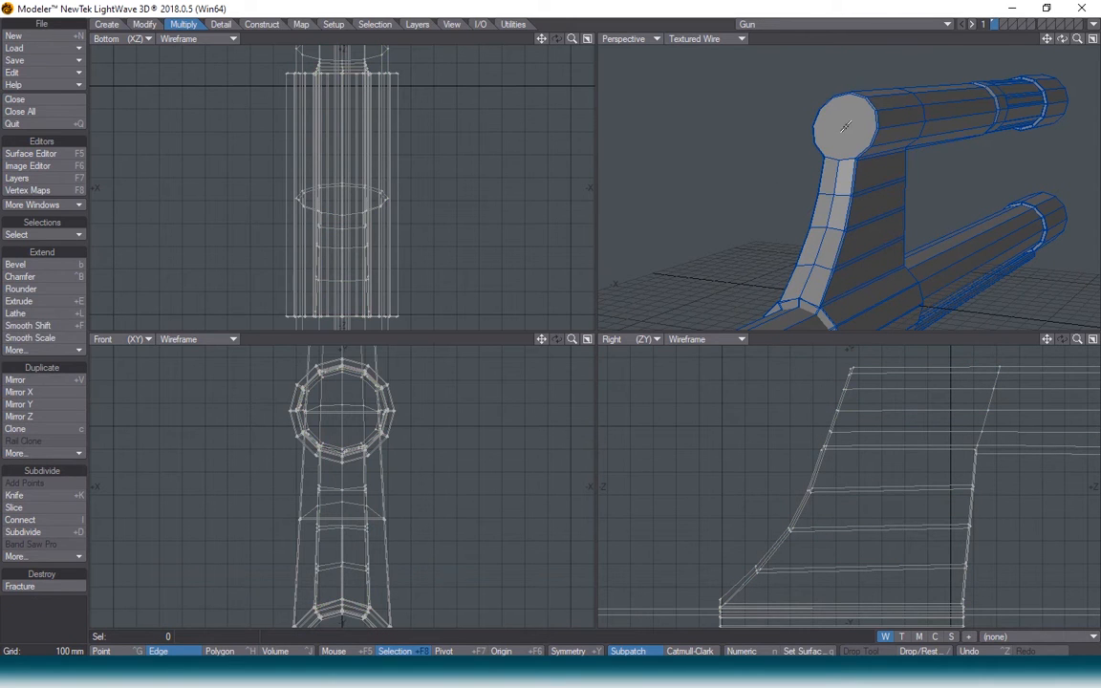
# - Set the perspective view to Texture, inspect the whole model, and compare it with the barrel kit reference photo in Photos before returning to Modeler
pyautogui.press('a')
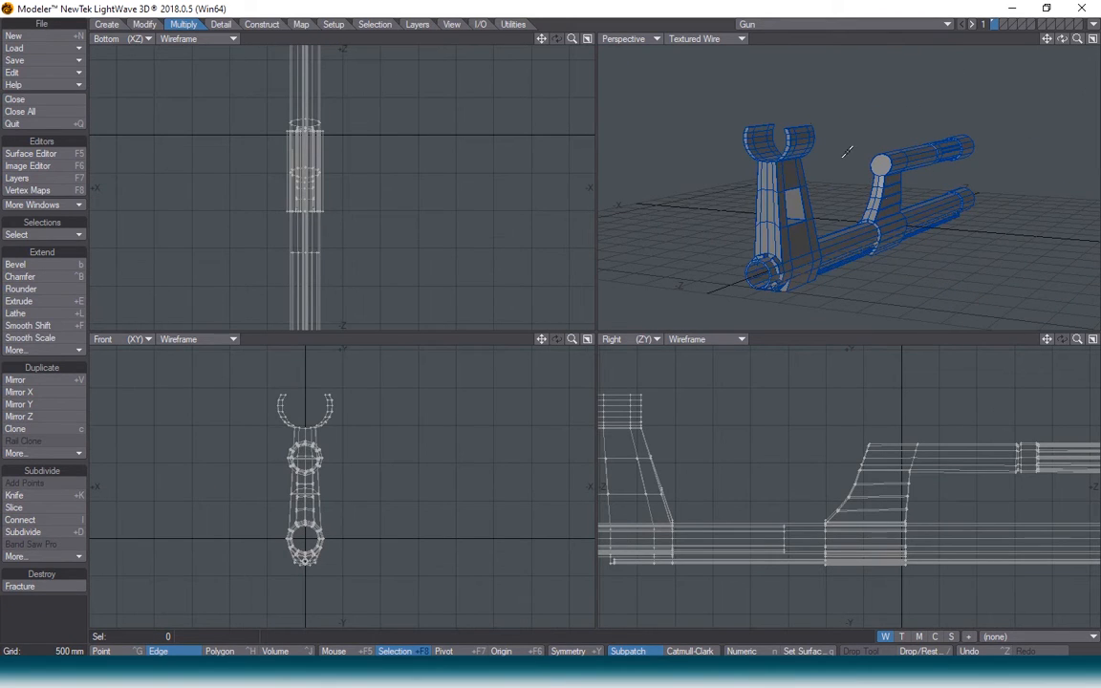
pyautogui.click(715, 39)
pyautogui.click(712, 104)
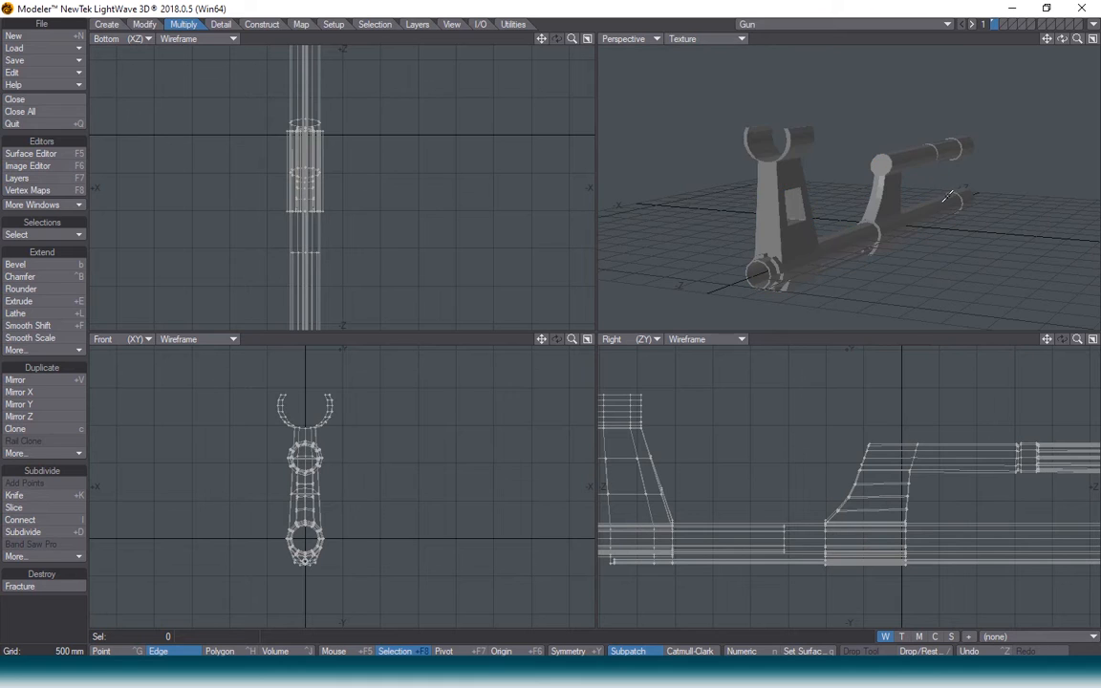
pyautogui.moveTo(1061, 38); pyautogui.dragTo(883, 29)
pyautogui.hotkey('alt', 'Tab')
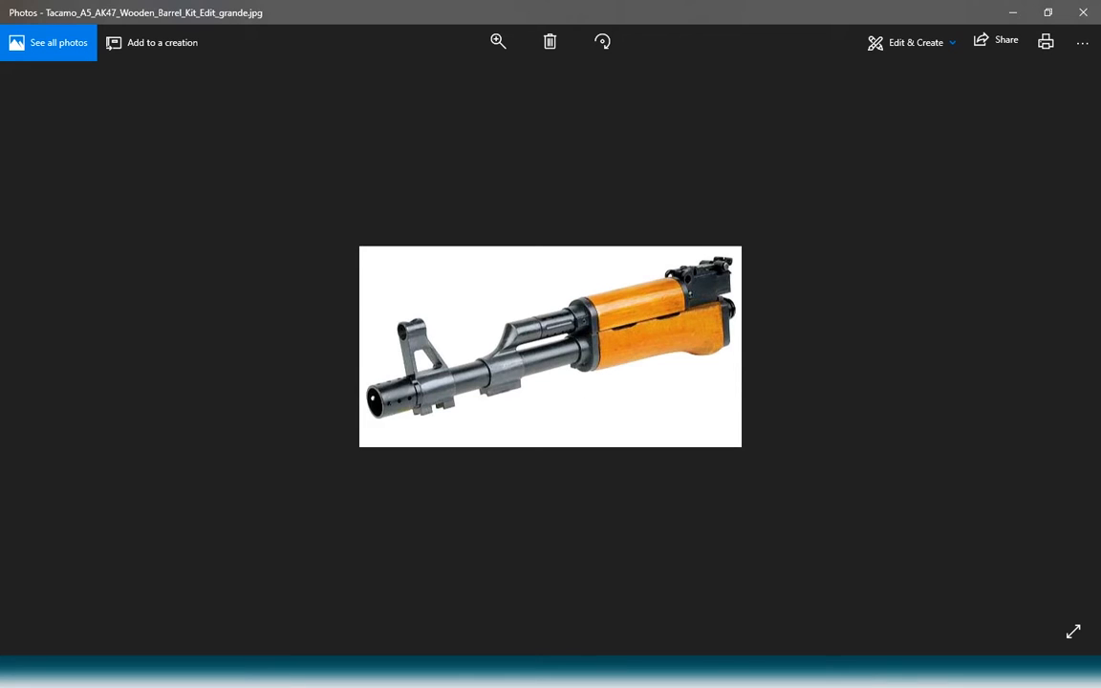
pyautogui.click(205, 669)
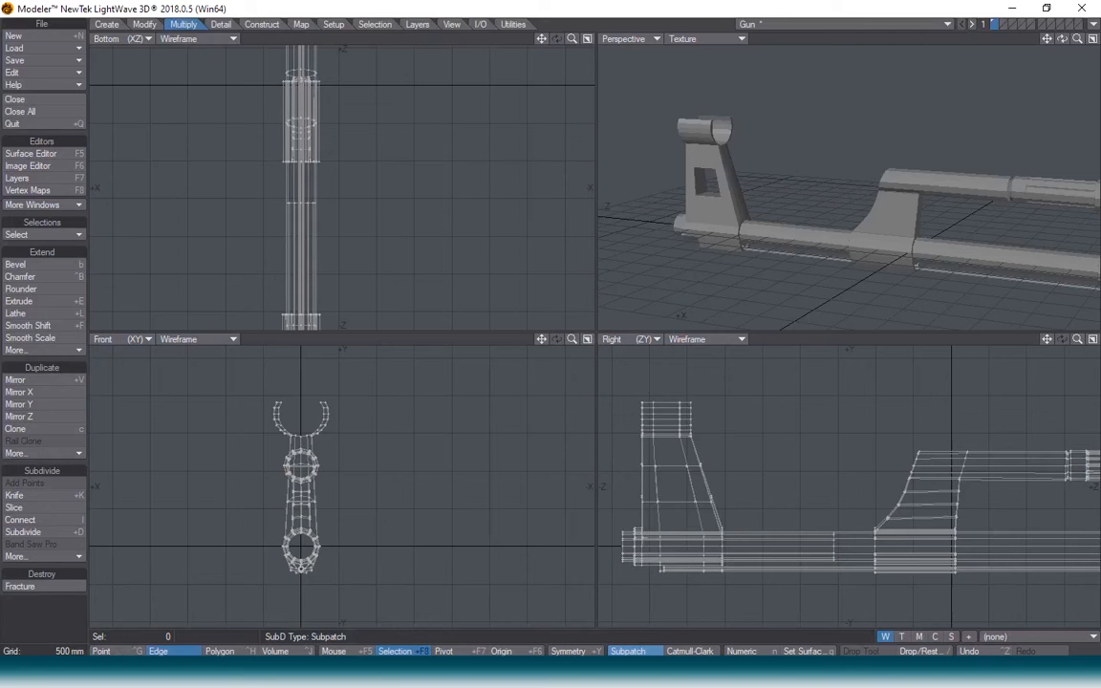
# - Start a flat box about 537 mm wide in the Front view, spanning both tubes near their rear ends
pyautogui.keyDown('alt'); pyautogui.moveTo(972, 465); pyautogui.dragTo(666, 464); pyautogui.keyUp('alt')
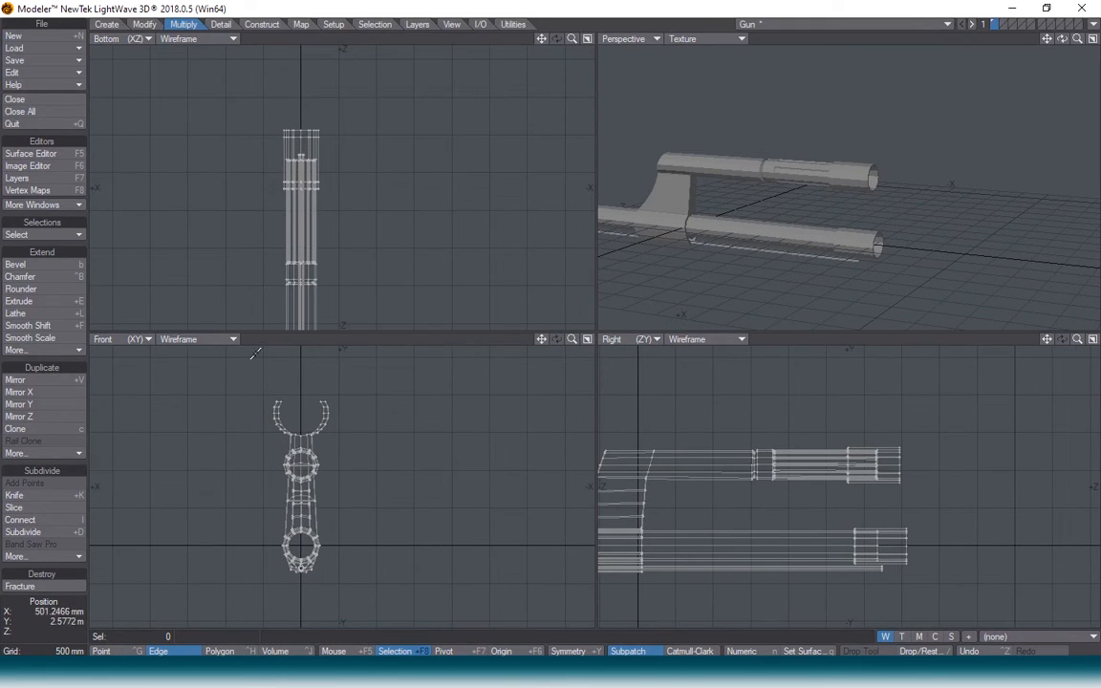
pyautogui.click(107, 25)
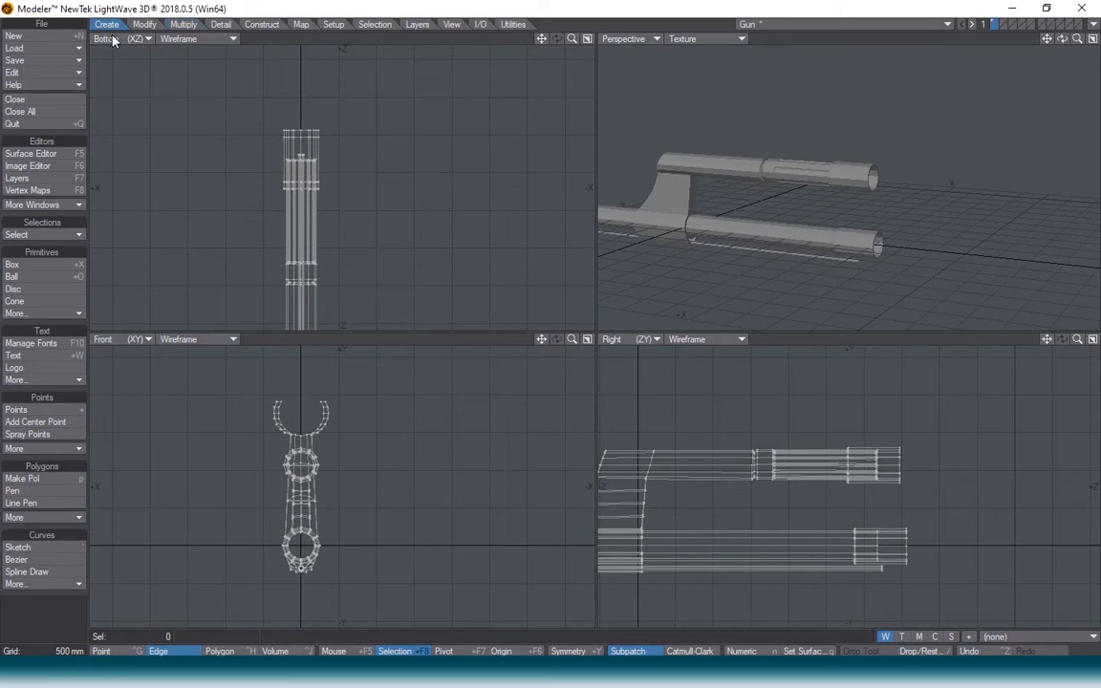
pyautogui.click(17, 264)
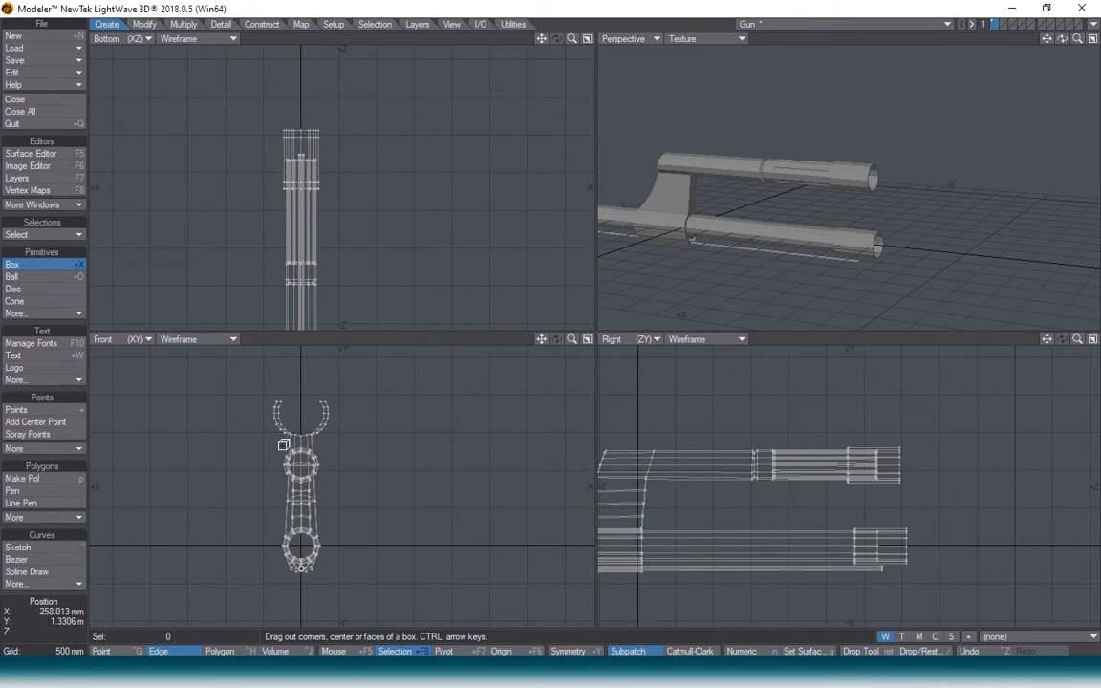
pyautogui.moveTo(280, 448); pyautogui.dragTo(321, 566)
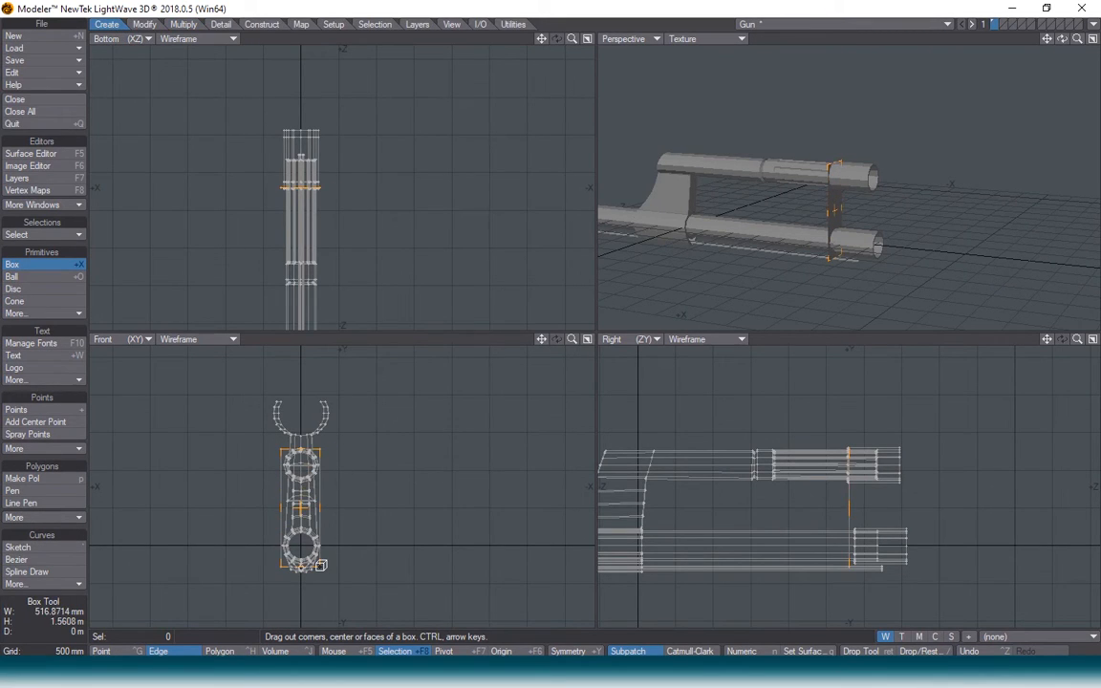
pyautogui.moveTo(321, 566); pyautogui.dragTo(322, 570)
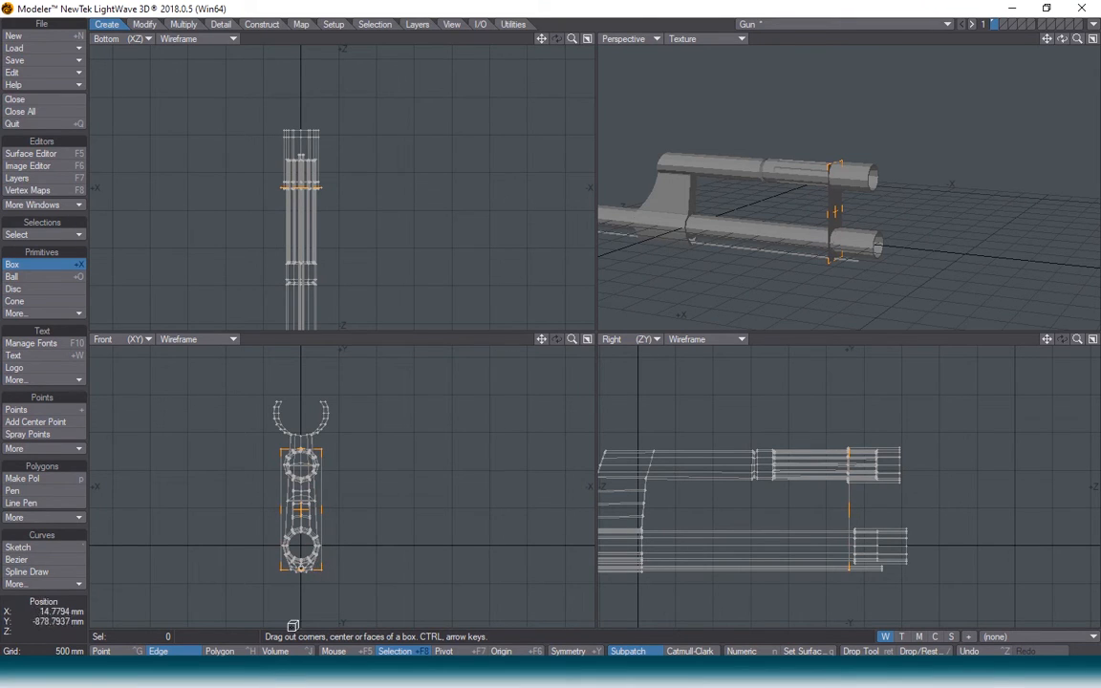
# - Check the barrel kit reference photo, then give the box a depth of about 294 mm and a height of about 1.87 m
pyautogui.click(857, 606)
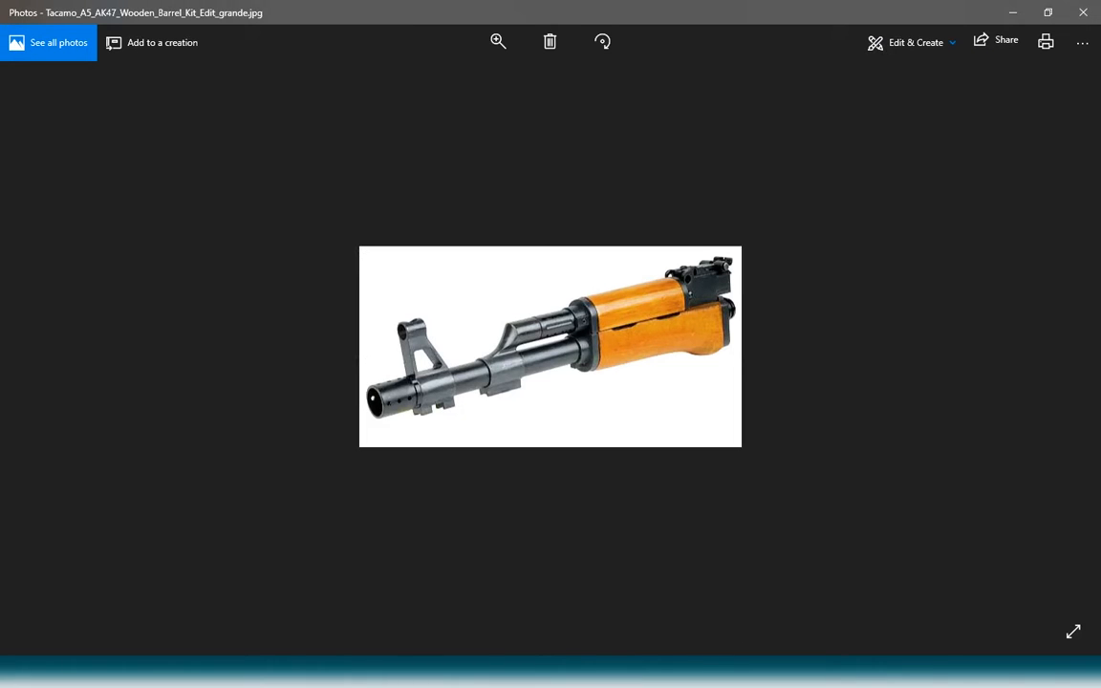
pyautogui.moveTo(633, 628)
pyautogui.click(692, 617)
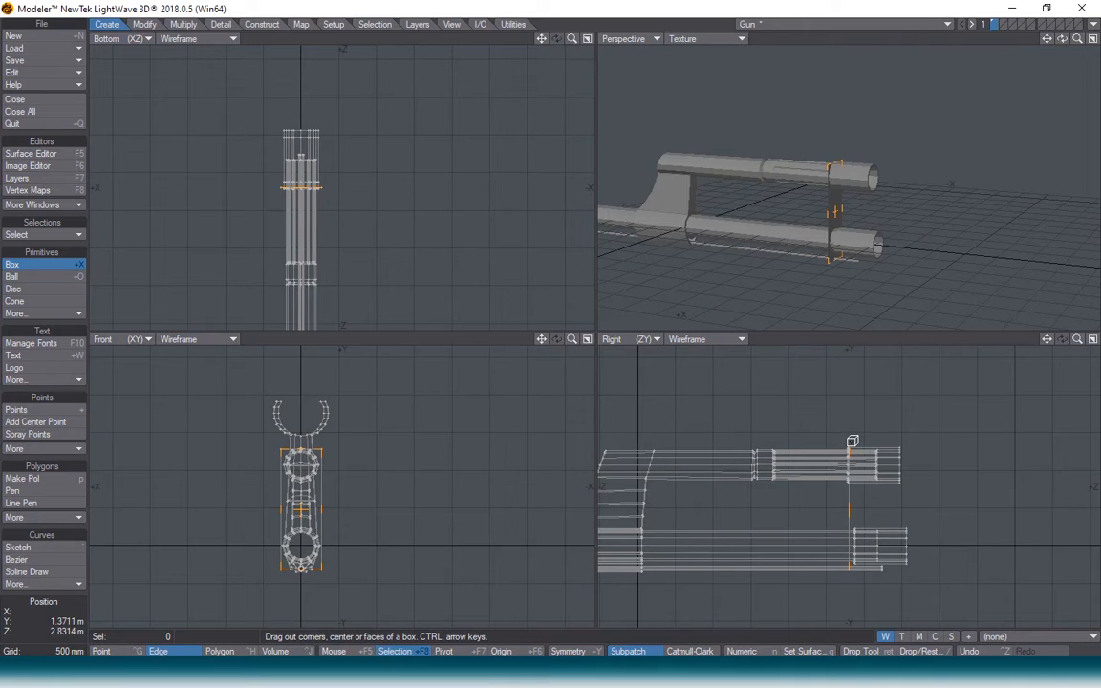
pyautogui.moveTo(852, 443); pyautogui.dragTo(871, 440)
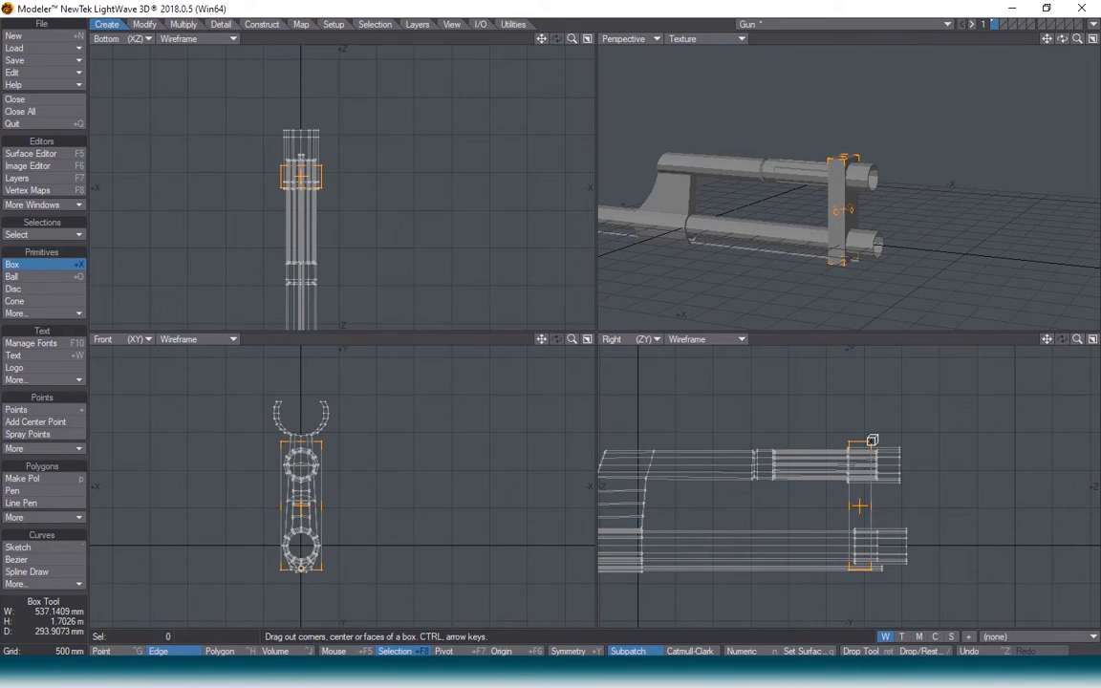
pyautogui.moveTo(860, 569); pyautogui.dragTo(862, 580)
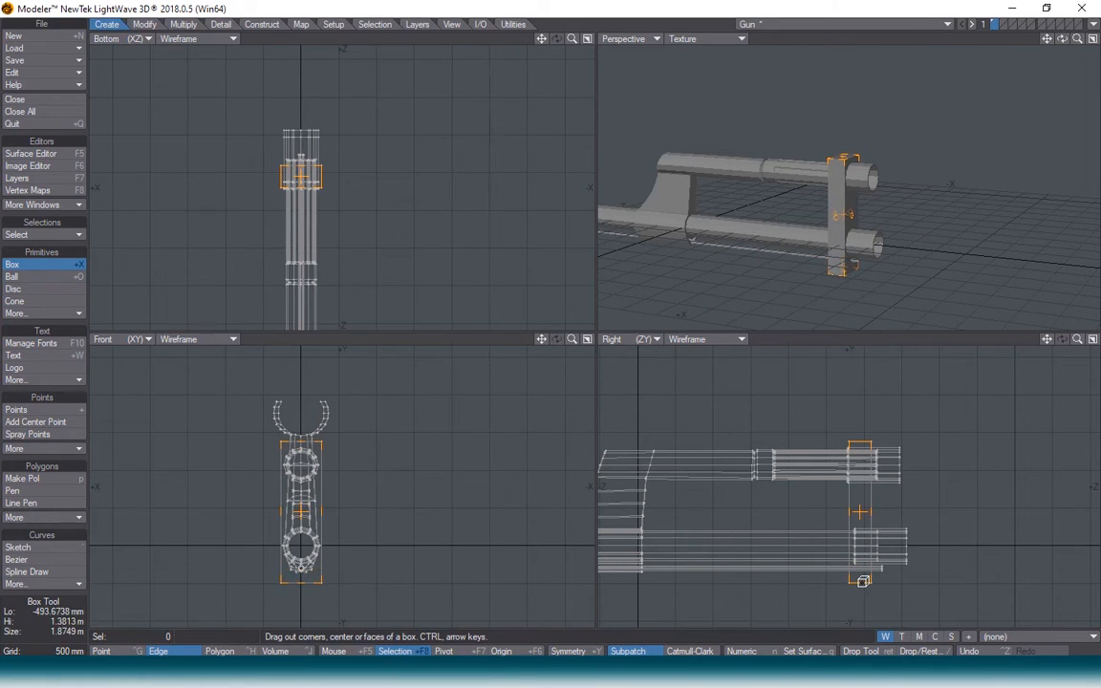
# - Move the box farther back on the tubes, make it wider and thinner, and create it with five segments along its height
pyautogui.moveTo(867, 509); pyautogui.dragTo(891, 509)
pyautogui.moveTo(324, 145); pyautogui.dragTo(330, 146)
pyautogui.moveTo(282, 147); pyautogui.dragTo(303, 150)
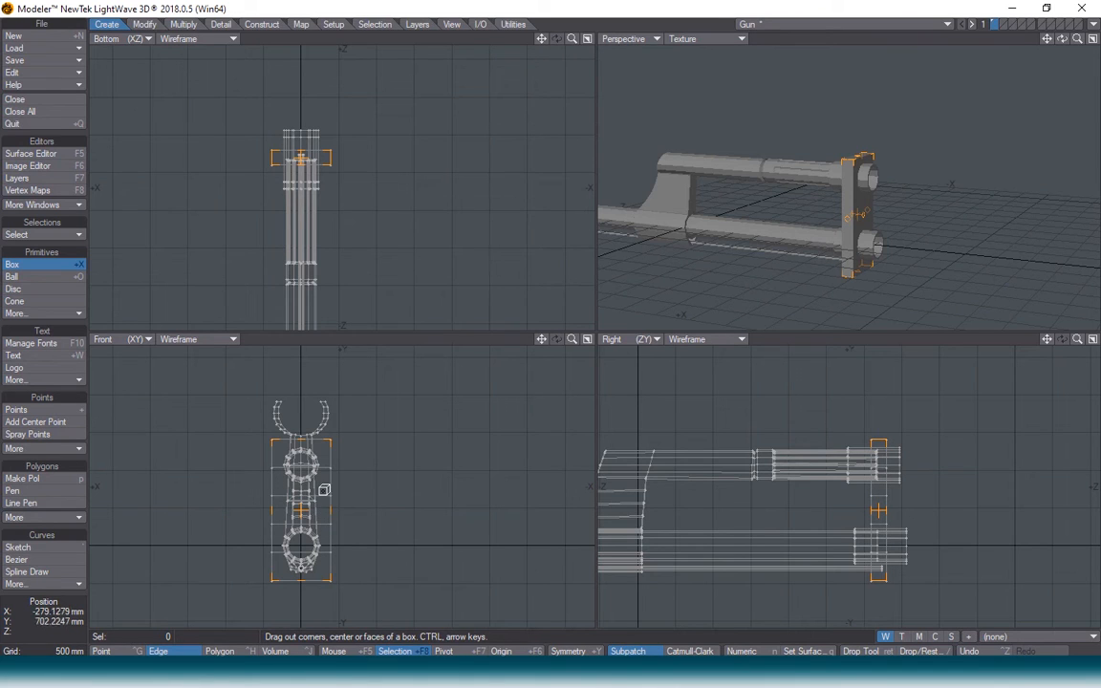
pyautogui.press('Return')
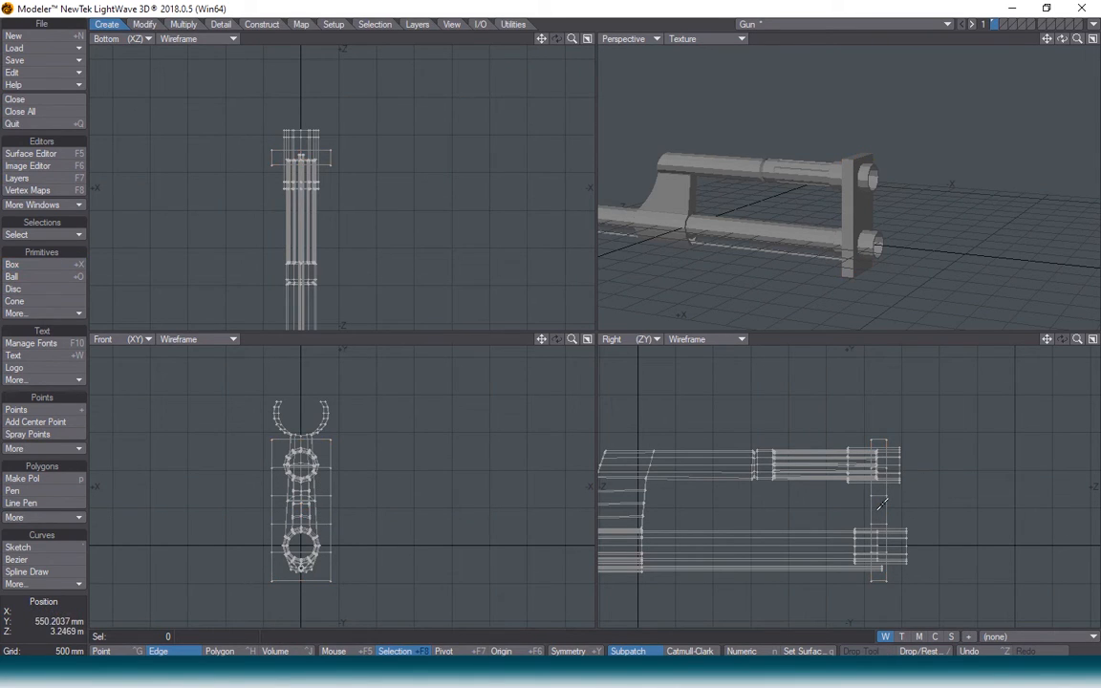
# - Select the four horizontal edge loops dividing the rear bracket block and scale them vertically into a tight band between the tubes
pyautogui.click(326, 467)
pyautogui.click(323, 496)
pyautogui.click(325, 524)
pyautogui.click(325, 552)
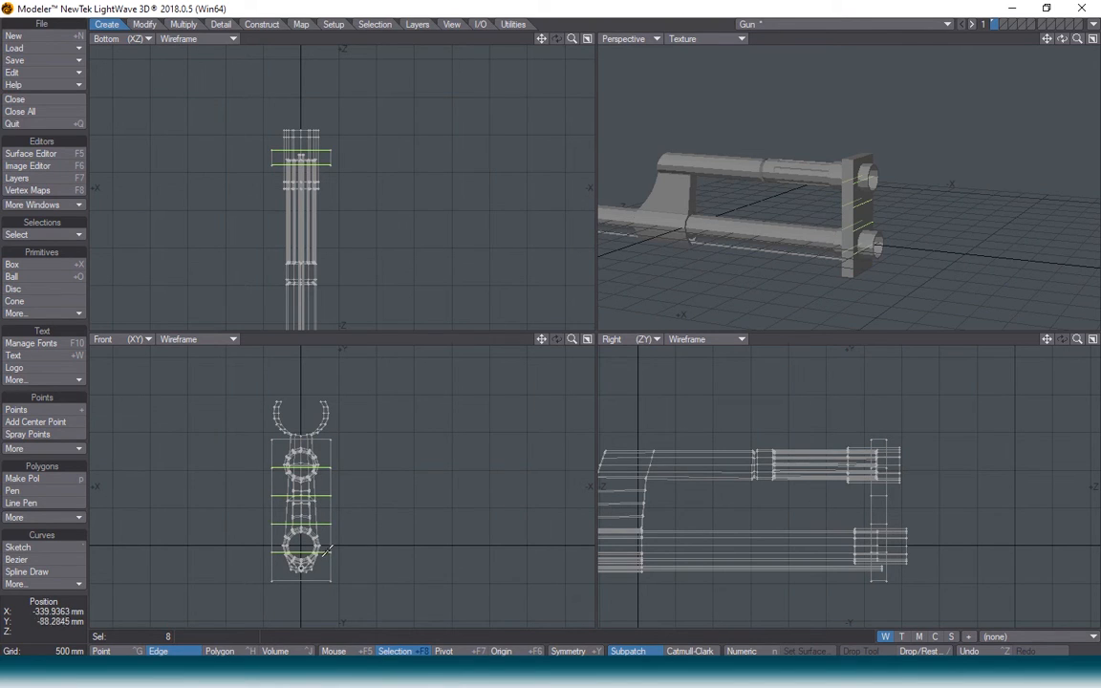
pyautogui.press('l')
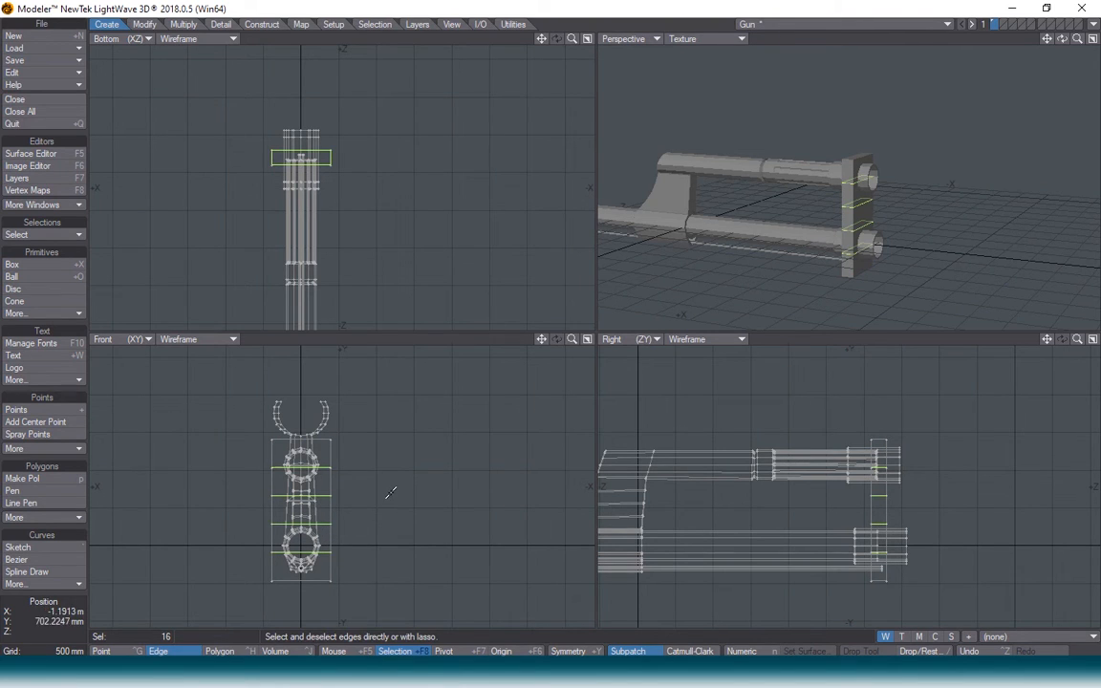
pyautogui.press('h')
pyautogui.keyDown('ctrl'); pyautogui.moveTo(310, 483); pyautogui.dragTo(310, 559); pyautogui.keyUp('ctrl')
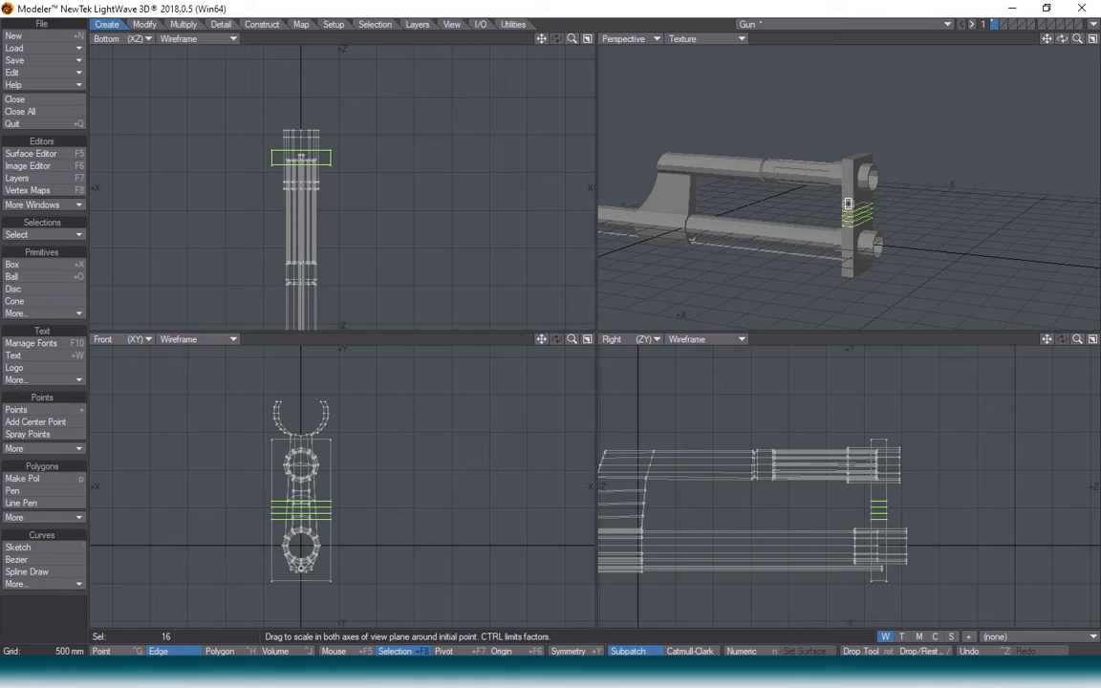
pyautogui.moveTo(277, 451)
pyautogui.mouseDown()
pyautogui.moveTo(277, 466)
pyautogui.moveTo(277, 454)
pyautogui.mouseUp()
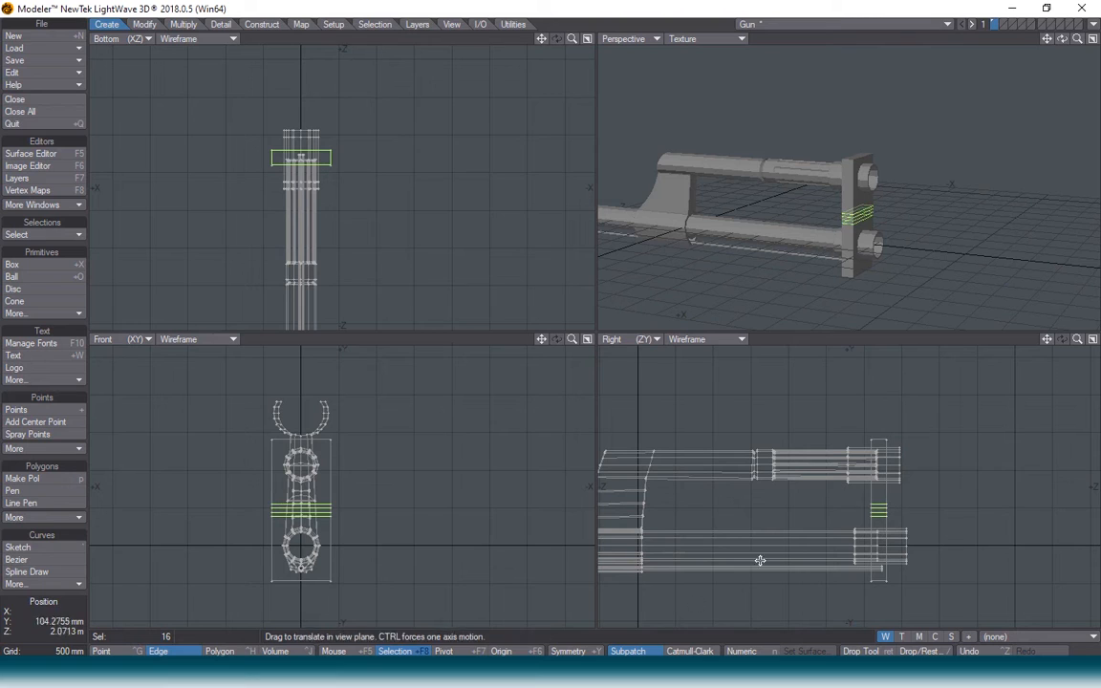
# - Move the band of four edge loops slightly up the bracket block, closer to the upper tube, and clear the selection
pyautogui.press('t')
pyautogui.moveTo(887, 527); pyautogui.dragTo(886, 513)
pyautogui.press('/')
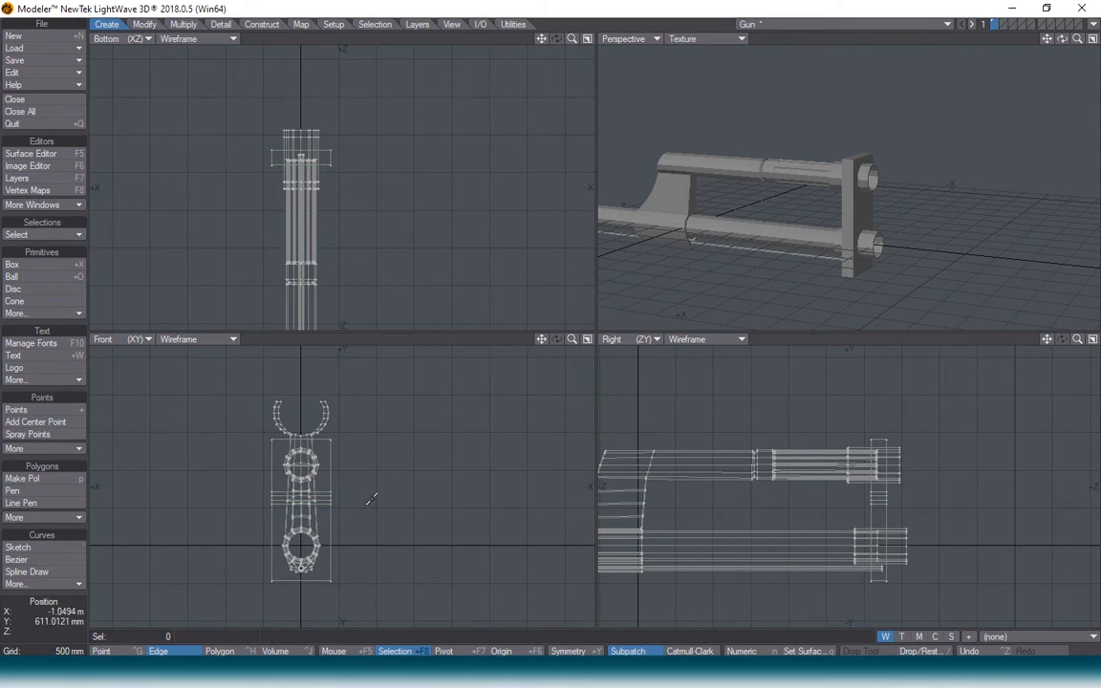
# - Select the two middle edge loops of the band and scale them to 92% in width to form notches in the block's sides
pyautogui.moveTo(321, 496); pyautogui.dragTo(326, 501)
pyautogui.press('h')
pyautogui.moveTo(306, 496); pyautogui.dragTo(298, 496)
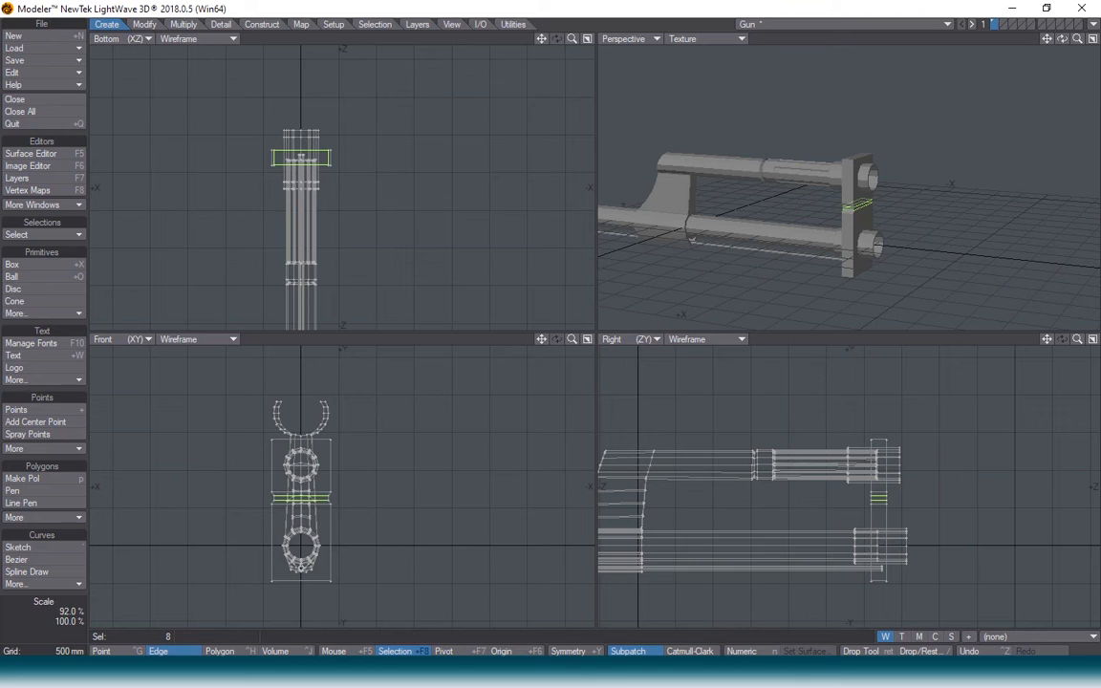
pyautogui.press('space')
pyautogui.press('/')
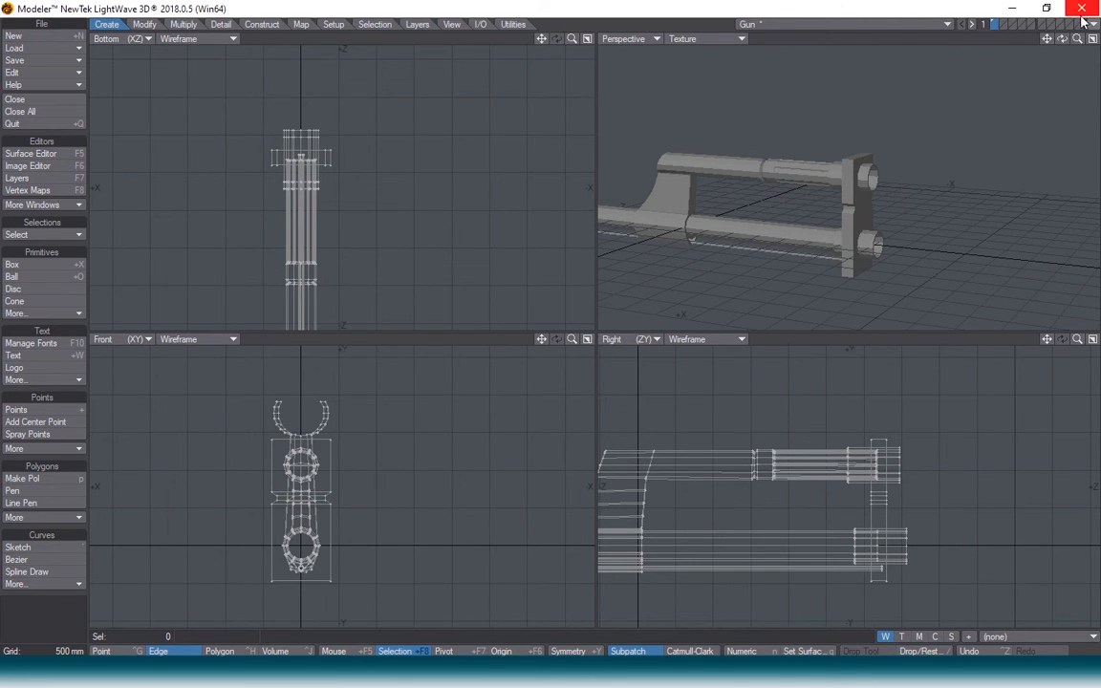
# - Select the edges around the bracket block's upper and lower ends and apply a small edge bevel to them
pyautogui.moveTo(1061, 38)
pyautogui.mouseDown()
pyautogui.moveTo(1032, 43)
pyautogui.moveTo(1098, 48)
pyautogui.moveTo(1061, 38)
pyautogui.moveTo(1051, 52)
pyautogui.mouseUp()
pyautogui.moveTo(888, 438); pyautogui.dragTo(878, 440)
pyautogui.keyDown('shift'); pyautogui.moveTo(886, 592); pyautogui.dragTo(884, 575); pyautogui.keyUp('shift')
pyautogui.click(881, 574)
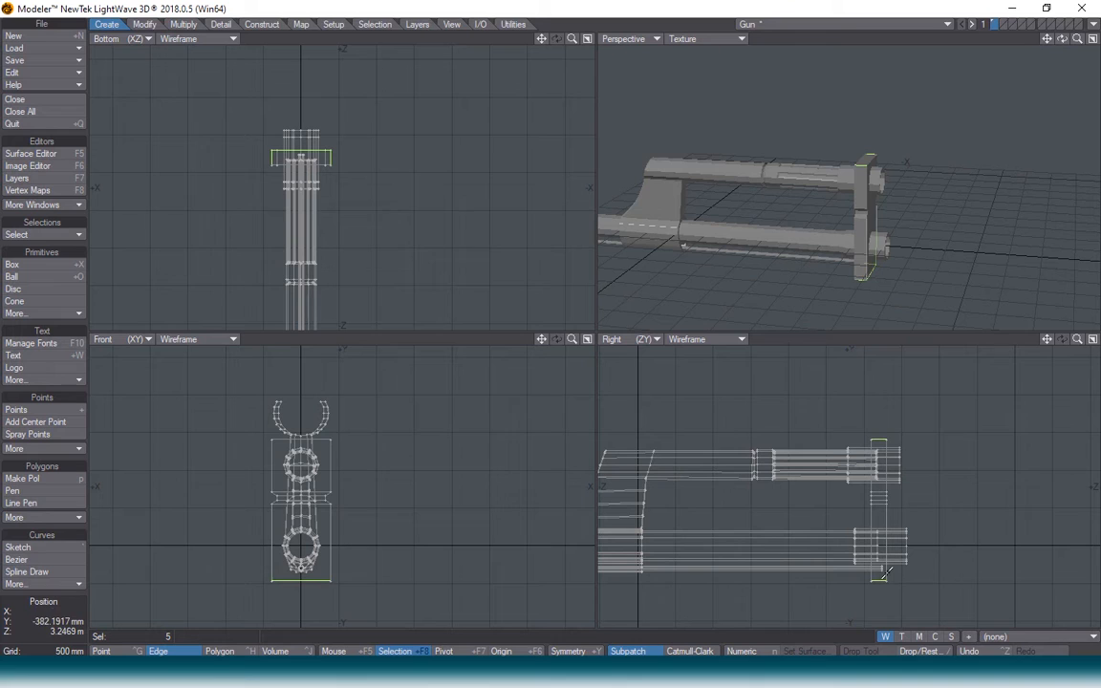
pyautogui.click(182, 24)
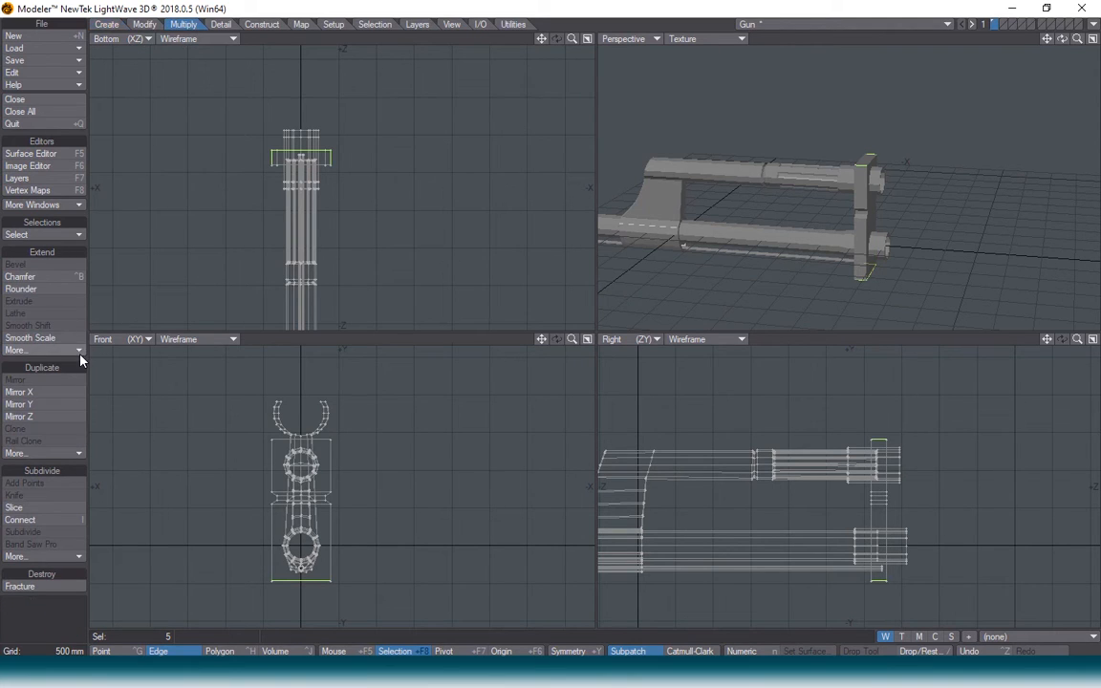
pyautogui.click(48, 350)
pyautogui.moveTo(81, 422)
pyautogui.click(152, 426)
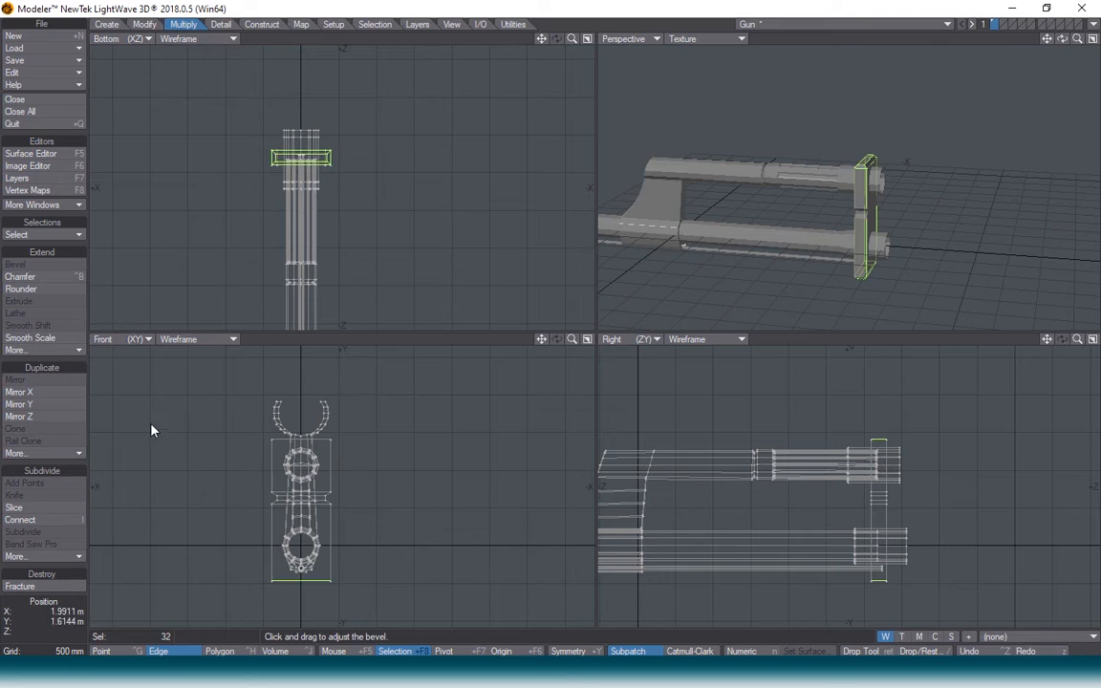
pyautogui.moveTo(883, 468); pyautogui.dragTo(884, 458)
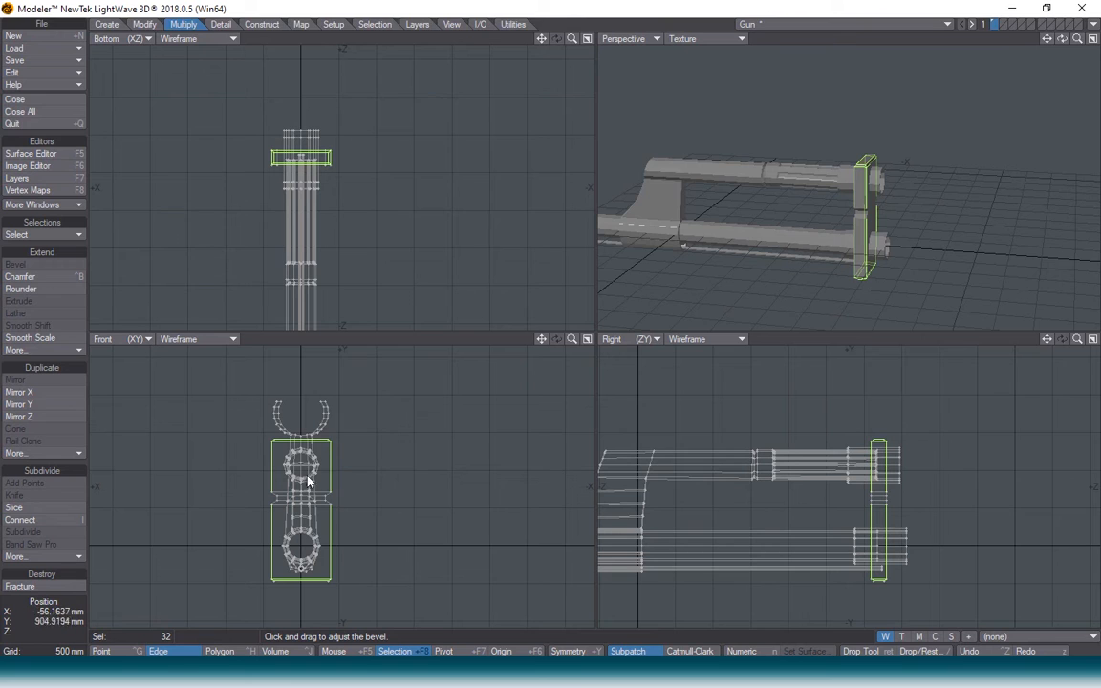
pyautogui.press('space')
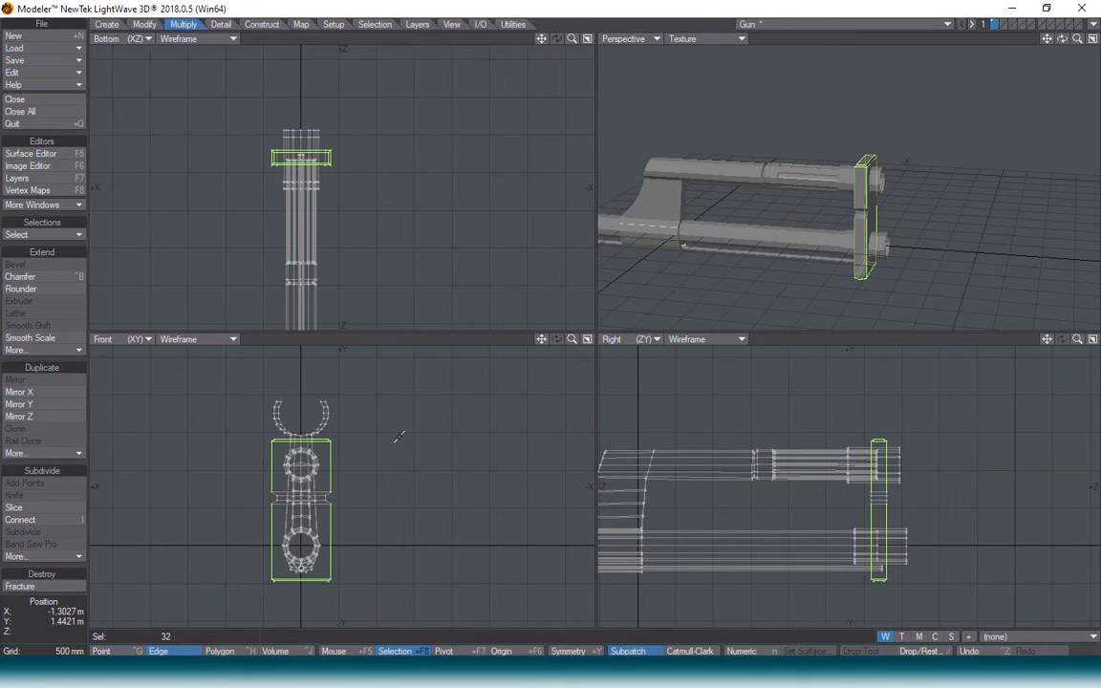
pyautogui.press('/')
# - Try to scale the bevelled edges at the bracket block's upper and lower ends in the Right view
pyautogui.moveTo(1061, 38); pyautogui.dragTo(1056, 24)
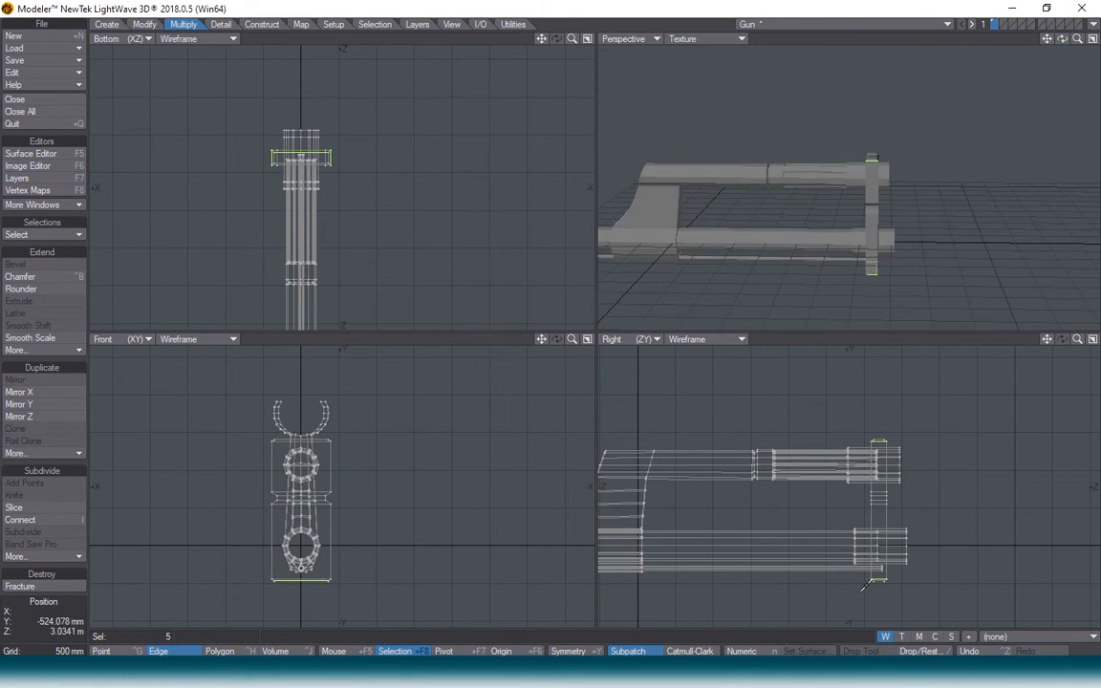
pyautogui.press('h')
pyautogui.moveTo(878, 497); pyautogui.dragTo(878, 495)
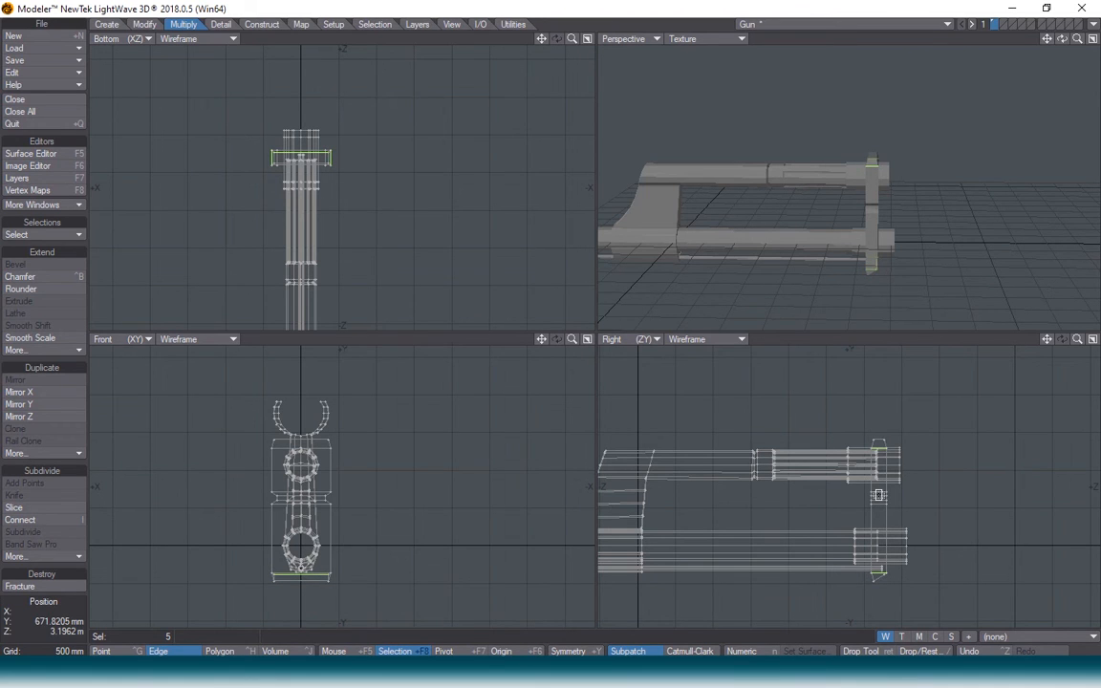
pyautogui.hotkey('ctrl', 'z')
# - Keep only the bevel's inner side edges selected and scale them to 95% vertically to lengthen the end bevels
pyautogui.scroll(6, 891, 577)
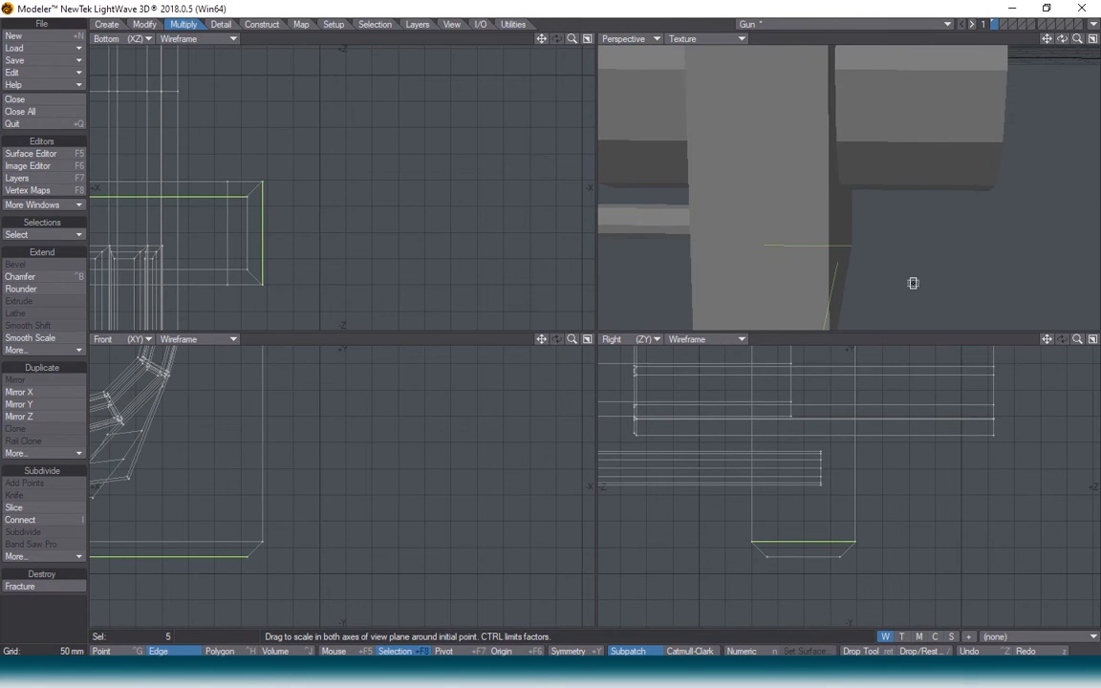
pyautogui.scroll(-3, 907, 285)
pyautogui.press('space')
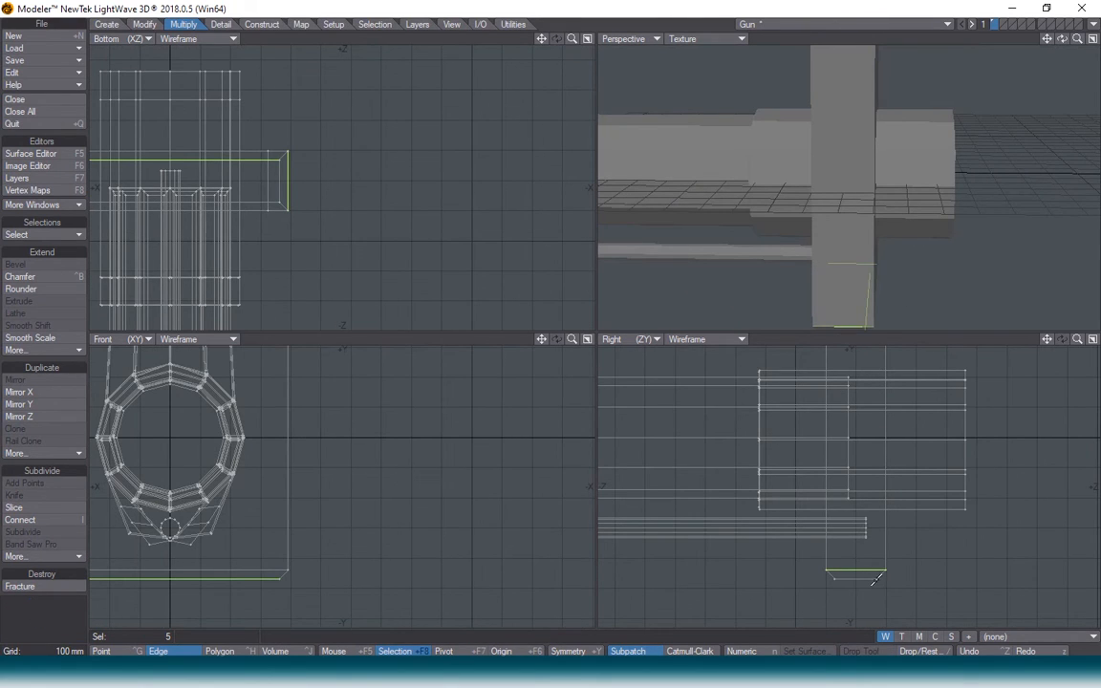
pyautogui.click(251, 156)
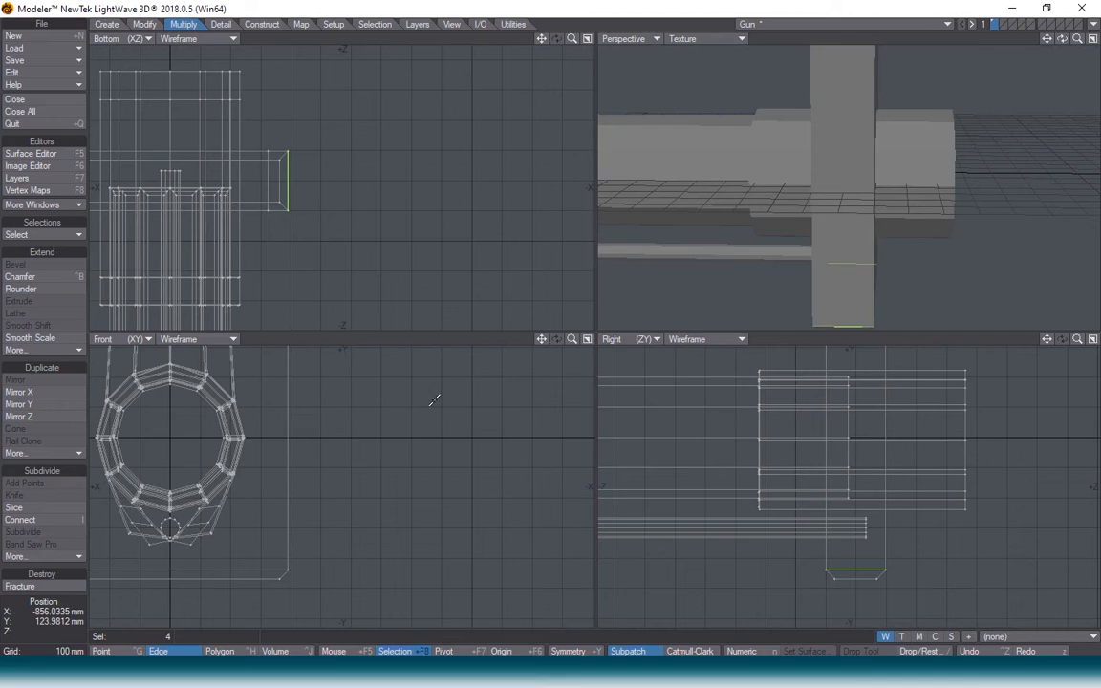
pyautogui.press('h')
pyautogui.keyDown('ctrl'); pyautogui.moveTo(848, 413); pyautogui.dragTo(848, 417); pyautogui.keyUp('ctrl')
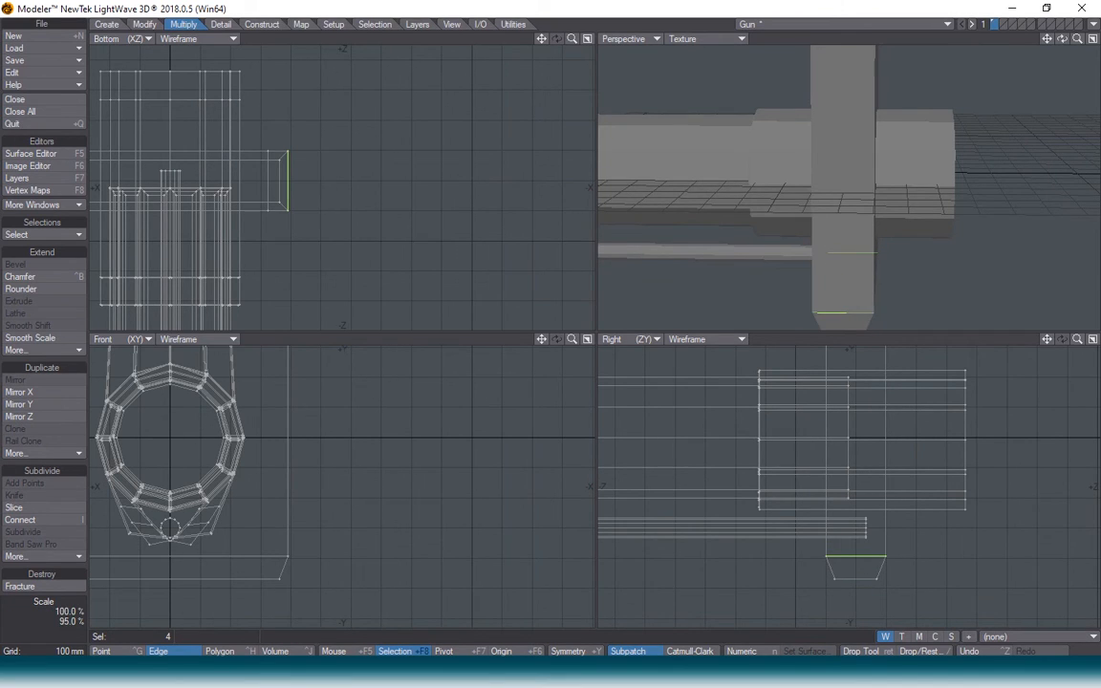
pyautogui.press('space')
pyautogui.press('/')
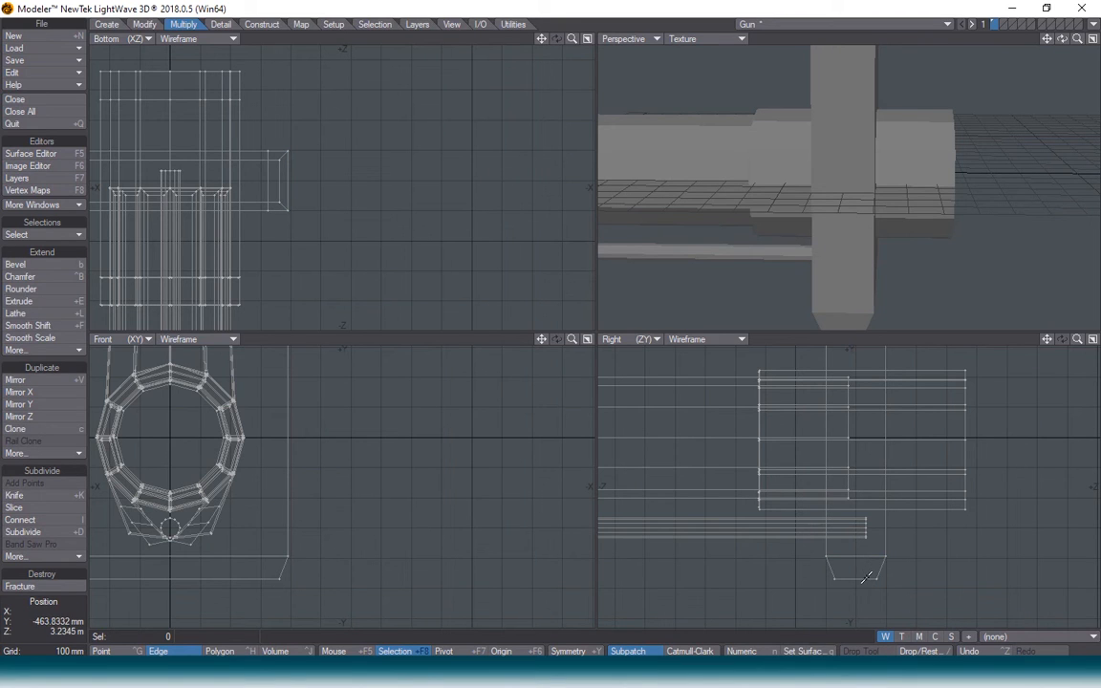
# - Select the outermost side edges at both ends of the bracket block and scale them in depth until flush with its front and back faces
pyautogui.click(867, 576)
pyautogui.press('a')
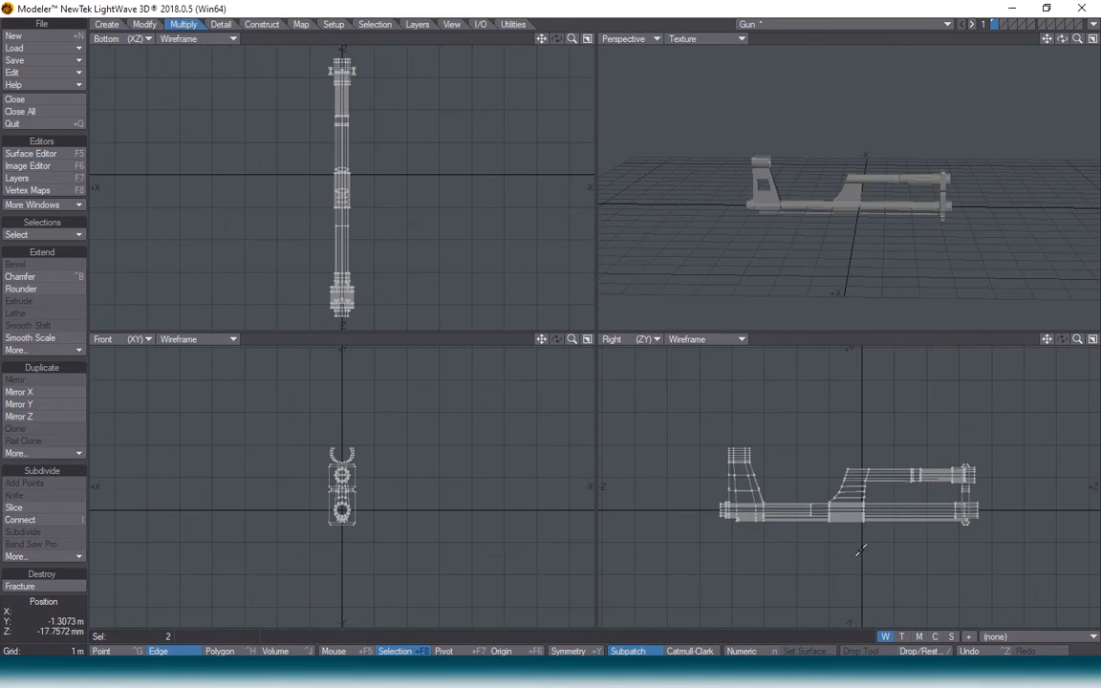
pyautogui.hotkey('shift', 'a')
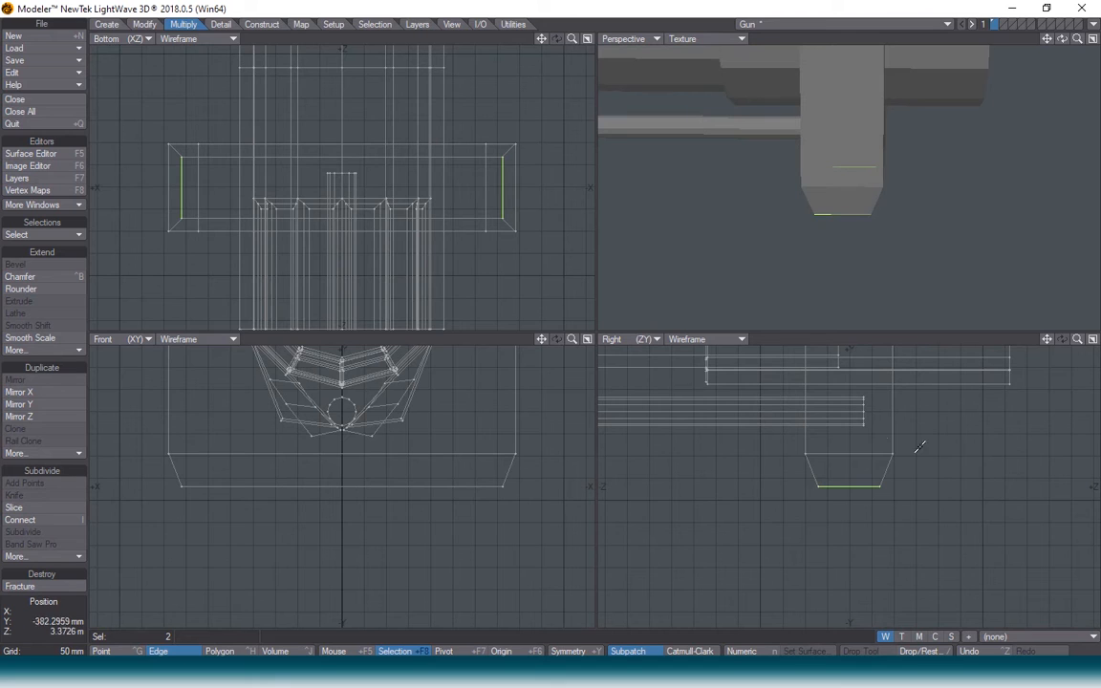
pyautogui.scroll(-3, 877, 445)
pyautogui.scroll(6, 874, 444)
pyautogui.scroll(-6, 876, 440)
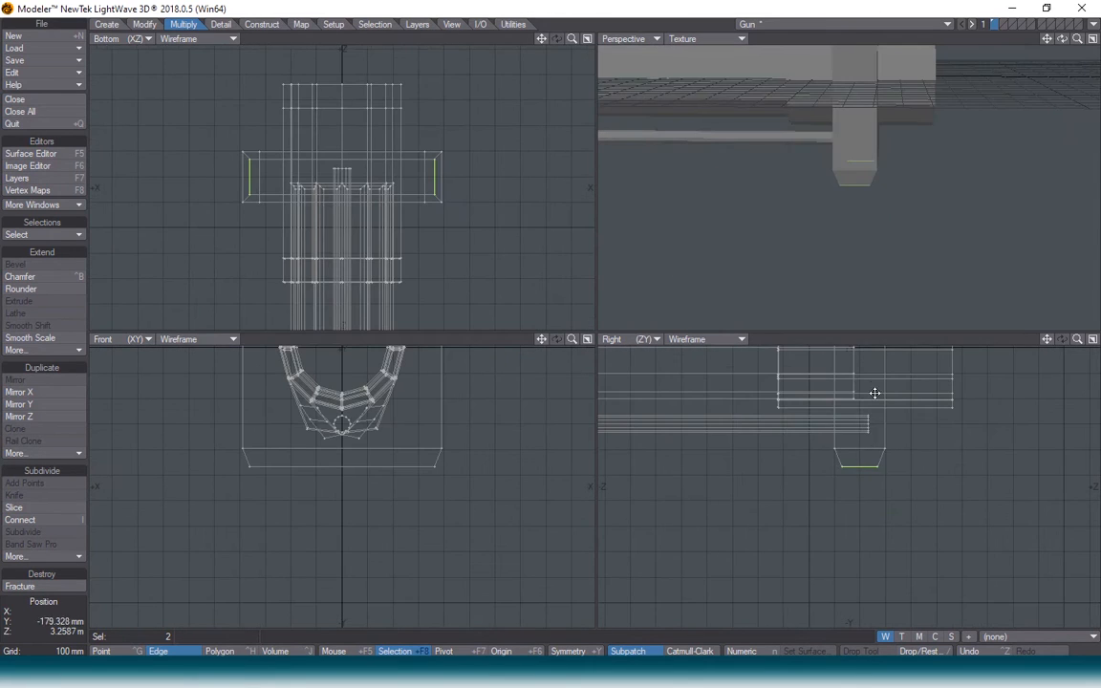
pyautogui.keyDown('alt'); pyautogui.moveTo(875, 408); pyautogui.dragTo(887, 508); pyautogui.keyUp('alt')
pyautogui.keyDown('alt'); pyautogui.moveTo(886, 358); pyautogui.dragTo(887, 599); pyautogui.keyUp('alt')
pyautogui.click(878, 436)
pyautogui.press('h')
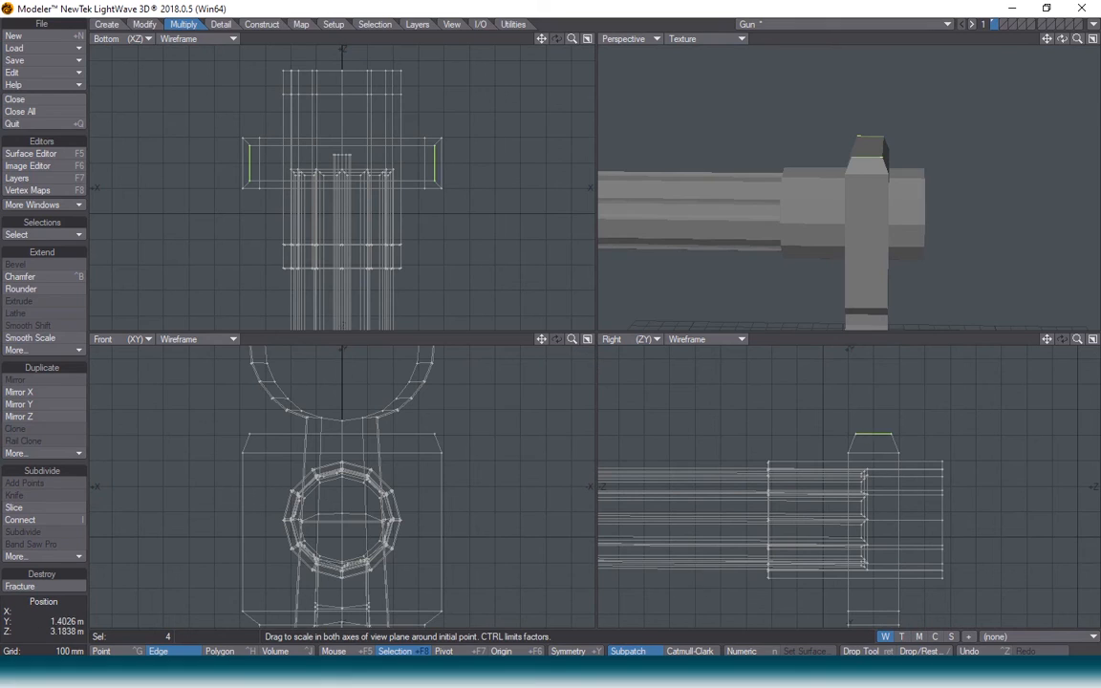
pyautogui.moveTo(866, 435); pyautogui.dragTo(891, 435)
pyautogui.press('Return')
pyautogui.press('/')
# - Reselect the outermost side edges at both ends of the block and scale them narrower in the Front view to widen the corner bevels
pyautogui.moveTo(1061, 40)
pyautogui.mouseDown()
pyautogui.moveTo(1094, 39)
pyautogui.moveTo(1065, 41)
pyautogui.mouseUp()
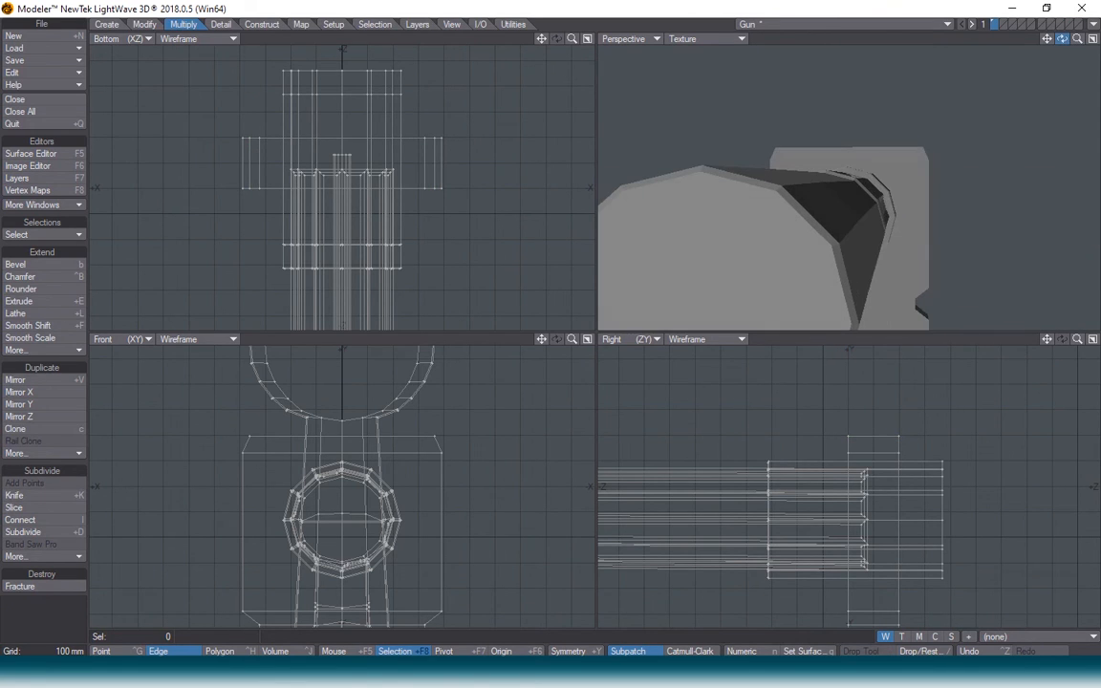
pyautogui.click(873, 448)
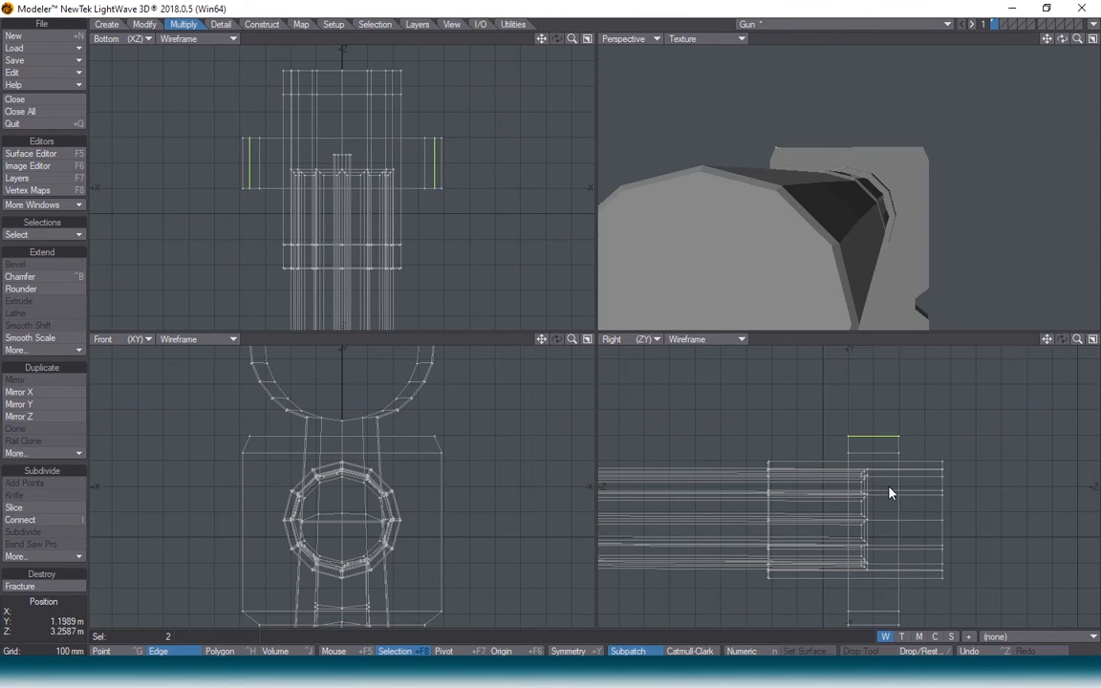
pyautogui.press('a')
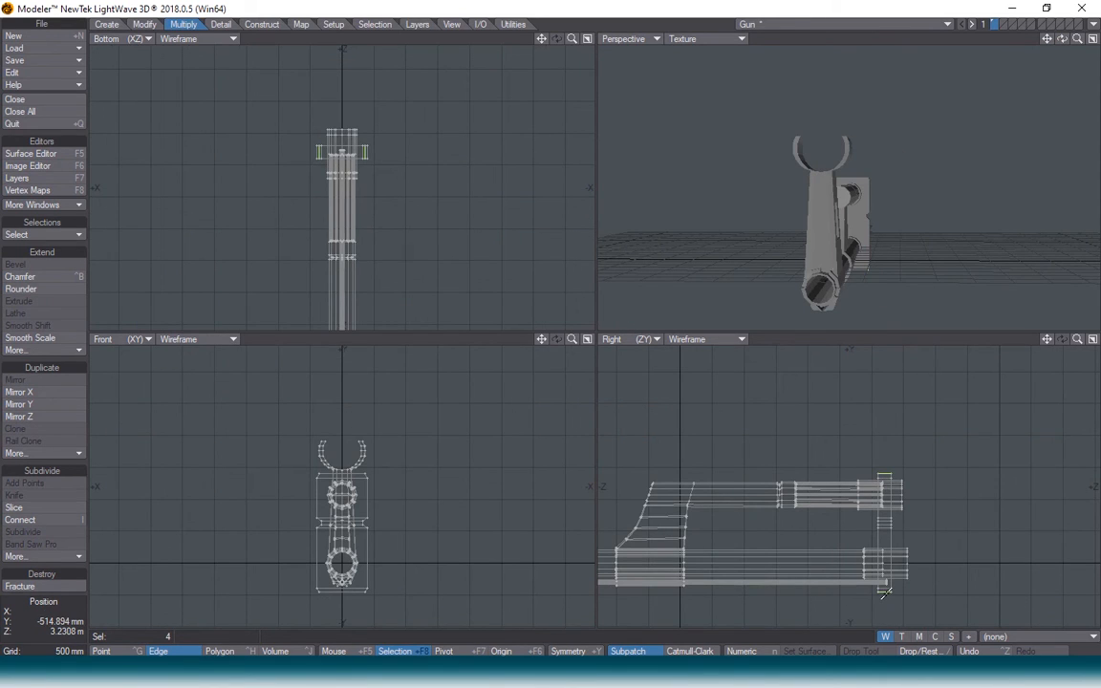
pyautogui.hotkey('shift', 'a')
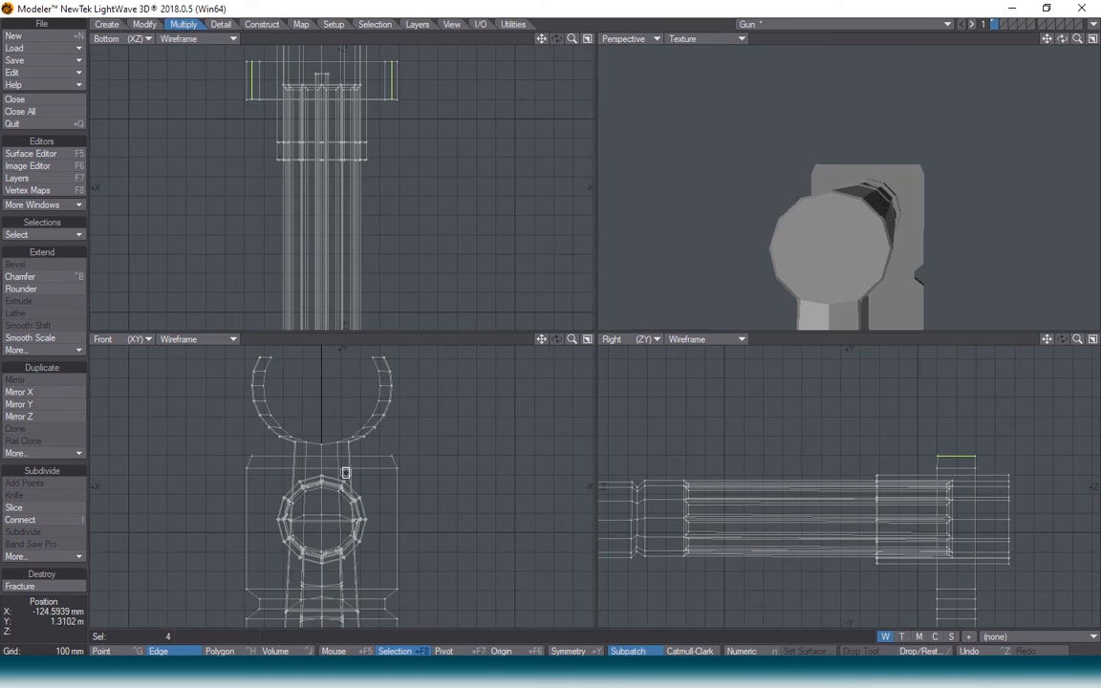
pyautogui.press('h')
pyautogui.moveTo(323, 466); pyautogui.dragTo(303, 467)
pyautogui.press('space')
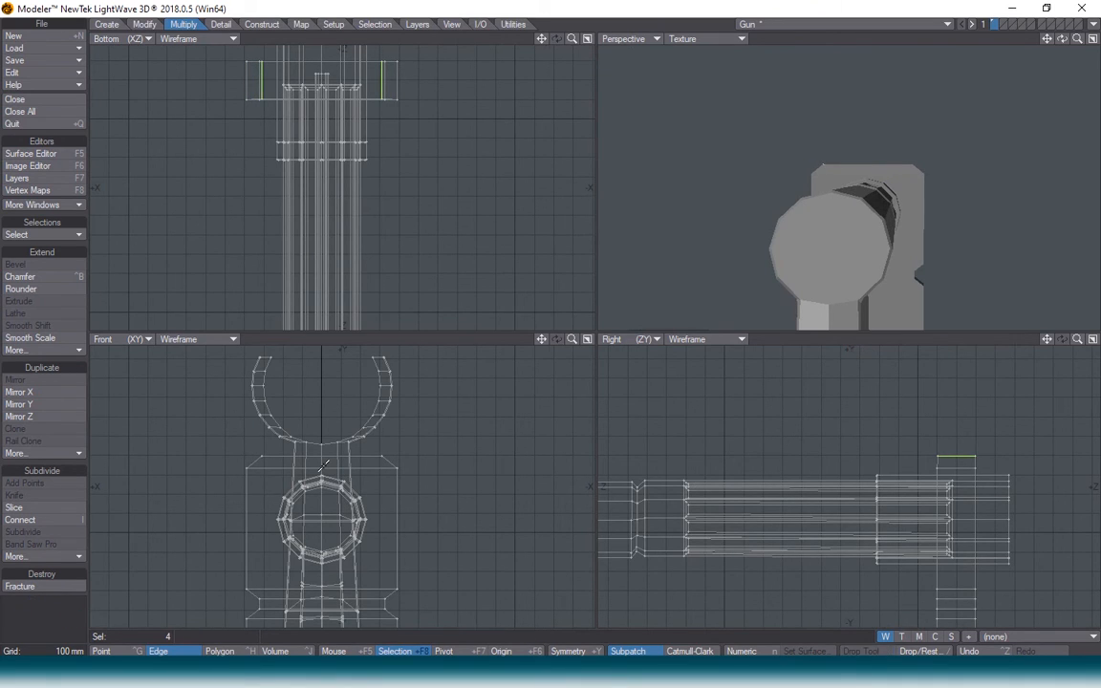
pyautogui.hotkey('shift', 'h')
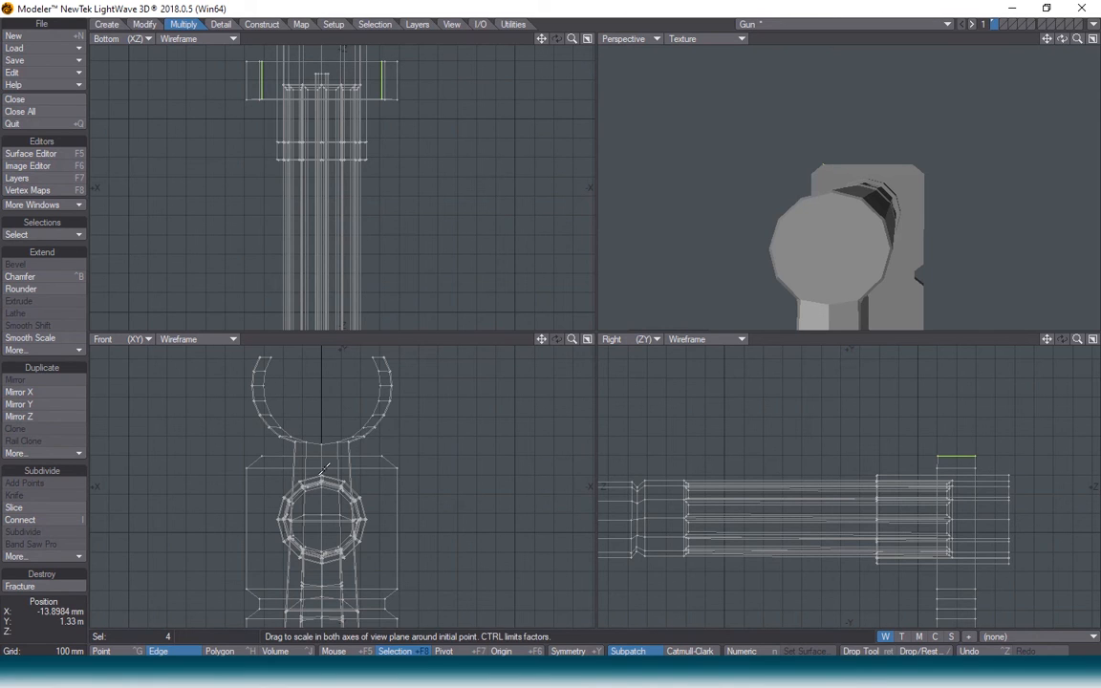
pyautogui.press('space')
pyautogui.press('/')
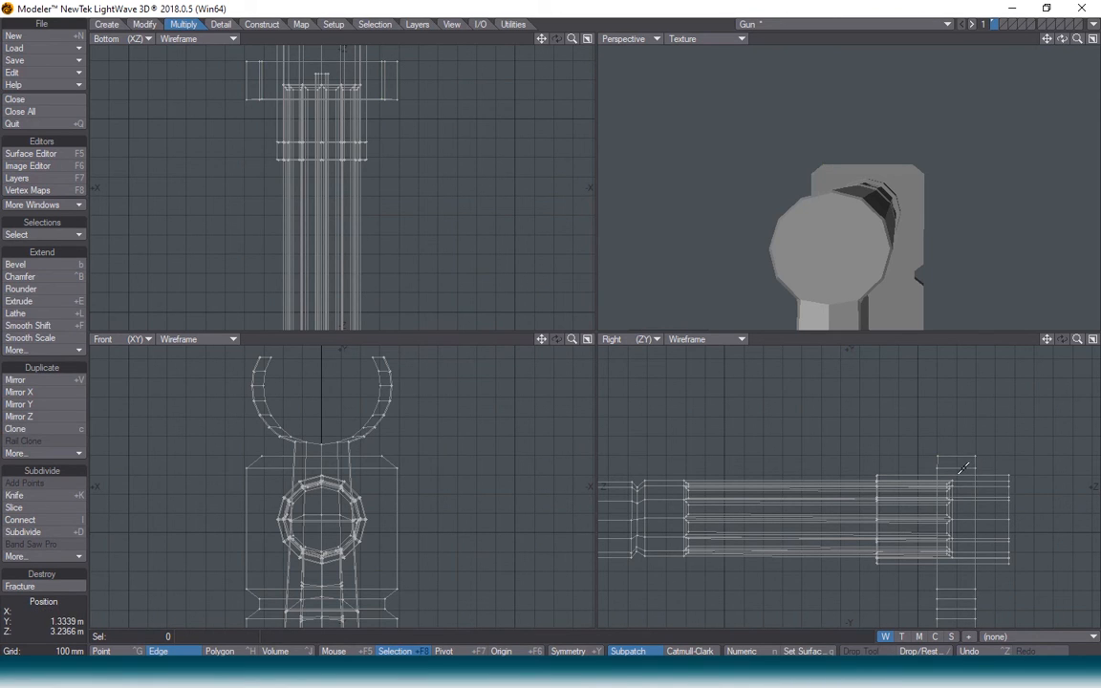
# - Select the bevel's shoulder edges at both ends of the block and scale them to 91% vertically for taller corner bevels
pyautogui.click(963, 467)
pyautogui.keyDown('alt'); pyautogui.moveTo(893, 509); pyautogui.dragTo(877, 366); pyautogui.keyUp('alt')
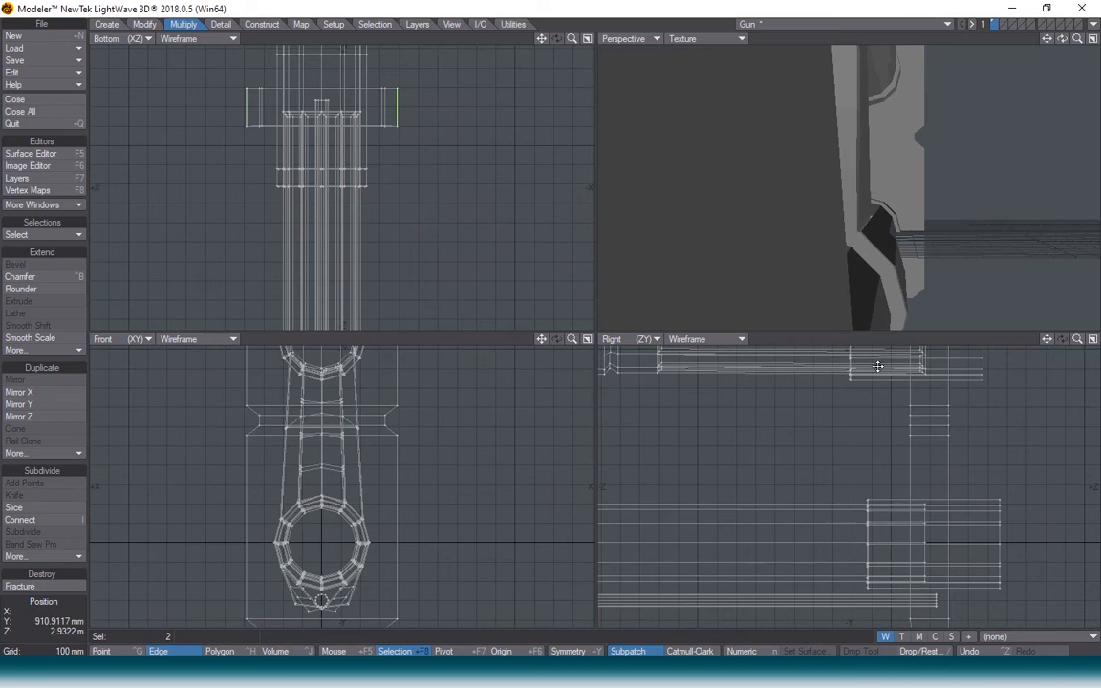
pyautogui.keyDown('alt'); pyautogui.moveTo(865, 494); pyautogui.dragTo(865, 408); pyautogui.keyUp('alt')
pyautogui.keyDown('shift'); pyautogui.click(932, 533); pyautogui.keyUp('shift')
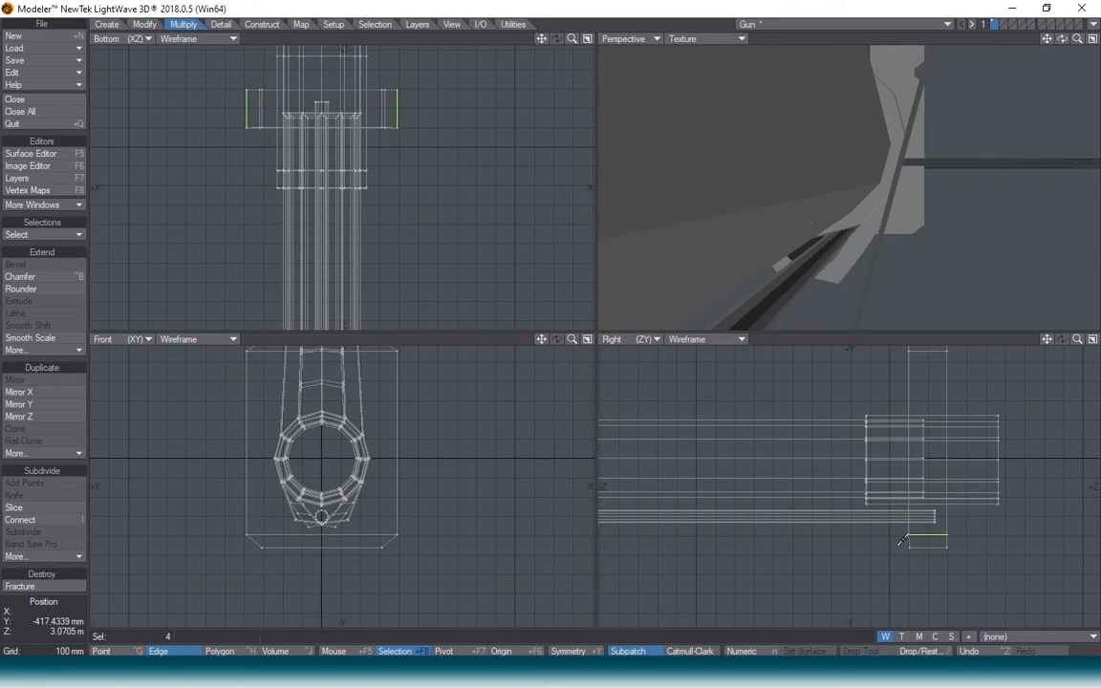
pyautogui.press('t')
pyautogui.press('h')
pyautogui.keyDown('ctrl'); pyautogui.moveTo(925, 519); pyautogui.dragTo(925, 535); pyautogui.keyUp('ctrl')
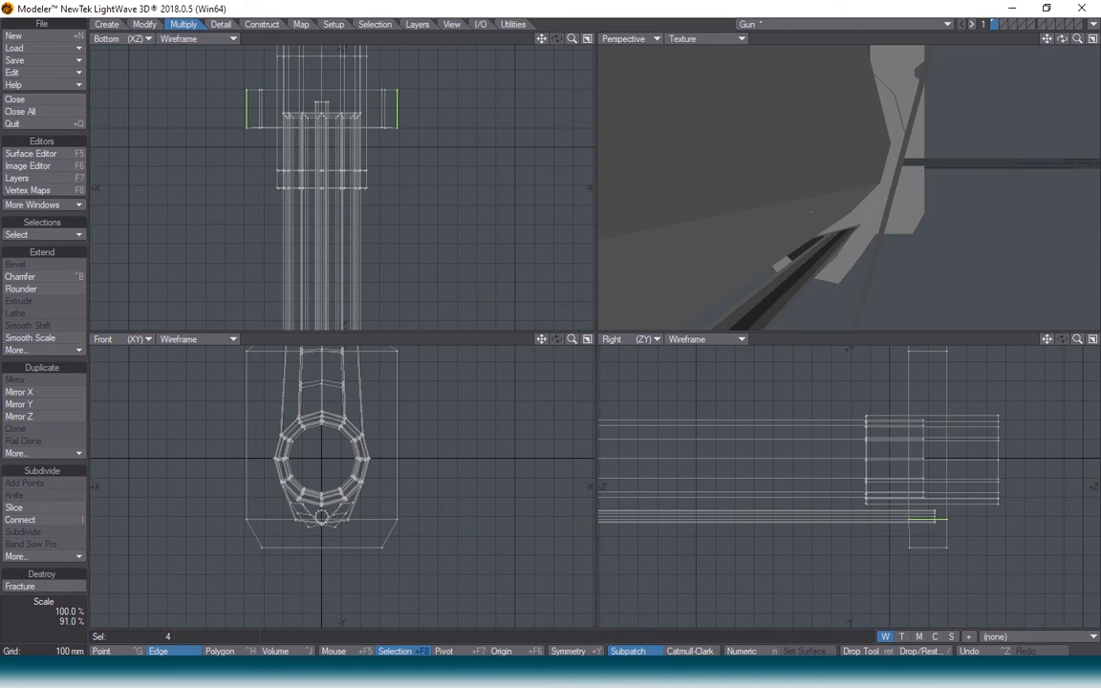
pyautogui.press('Return')
pyautogui.press('/')
pyautogui.press('a')
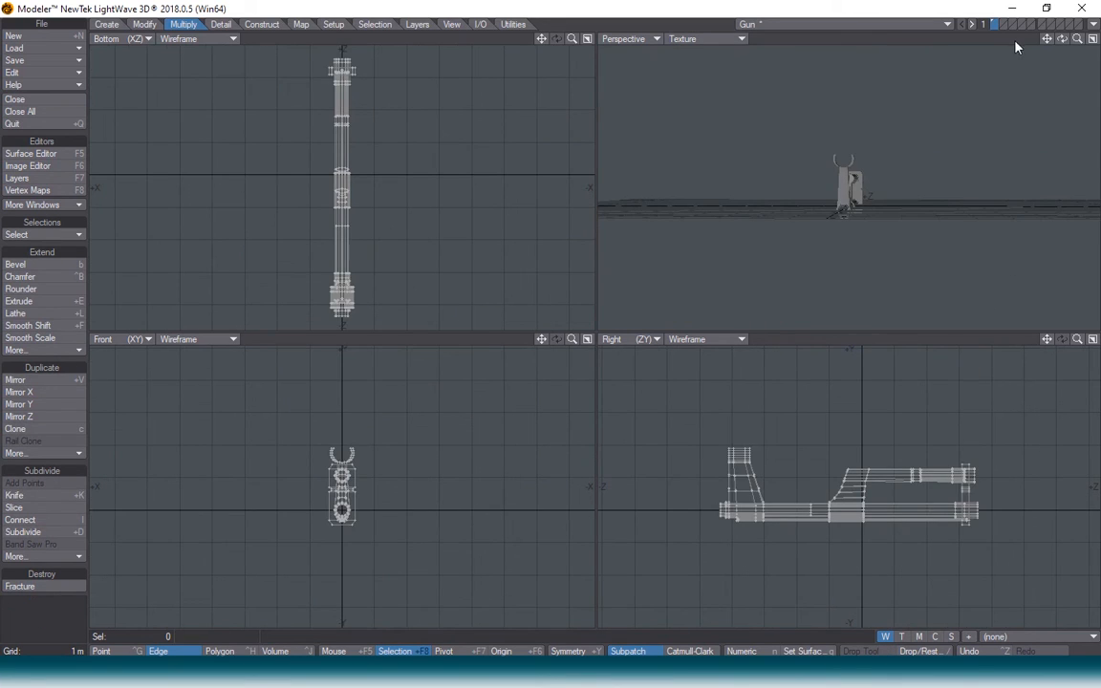
pyautogui.scroll(5, 907, 160)
pyautogui.moveTo(1061, 38); pyautogui.dragTo(1008, 40)
pyautogui.scroll(-3, 1045, 128)
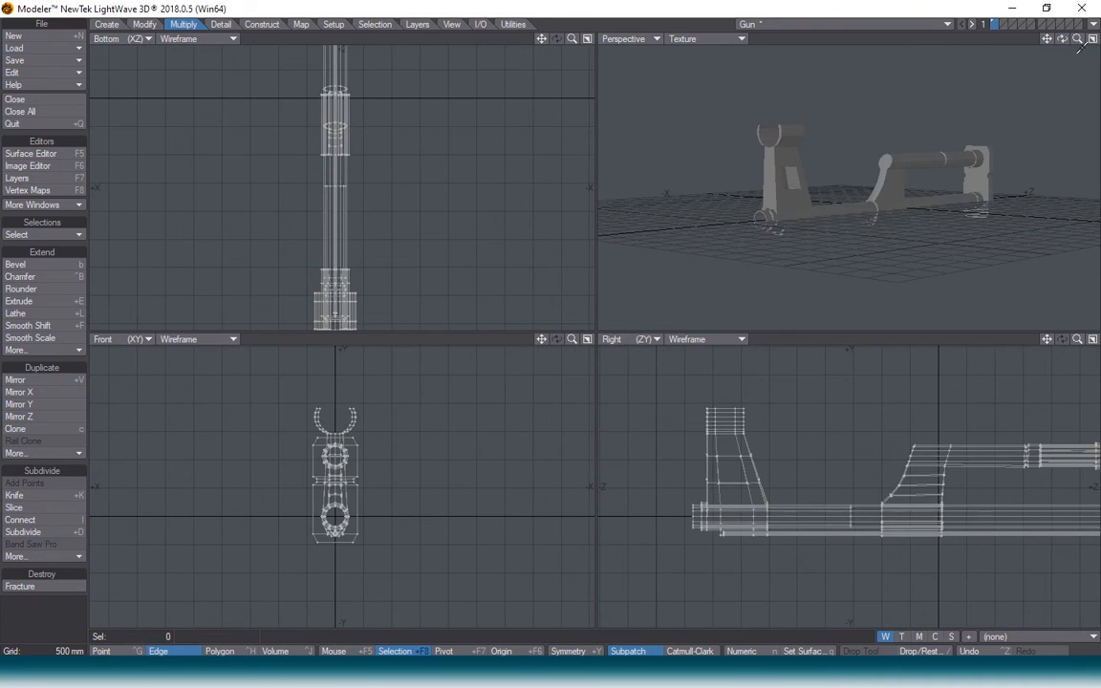
# - Check the barrel section's proportions against the AK-47 reference photo and return to the whole model in the side view
pyautogui.hotkey('alt', 'Tab')
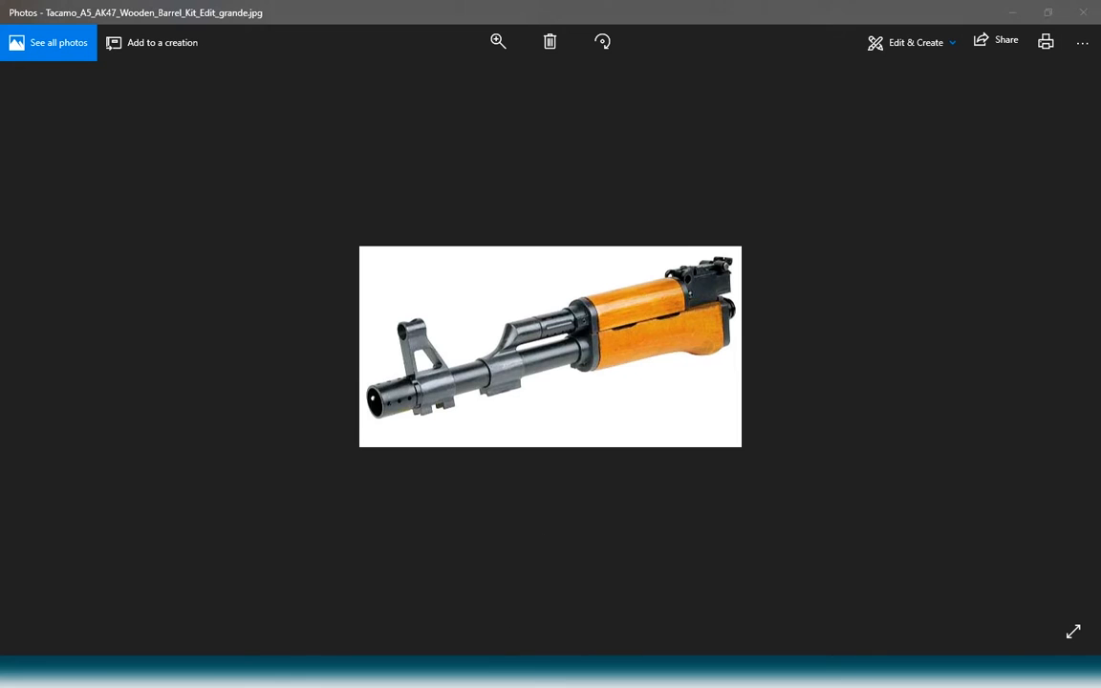
pyautogui.hotkey('alt', 'Tab')
pyautogui.scroll(-3, 684, 498)
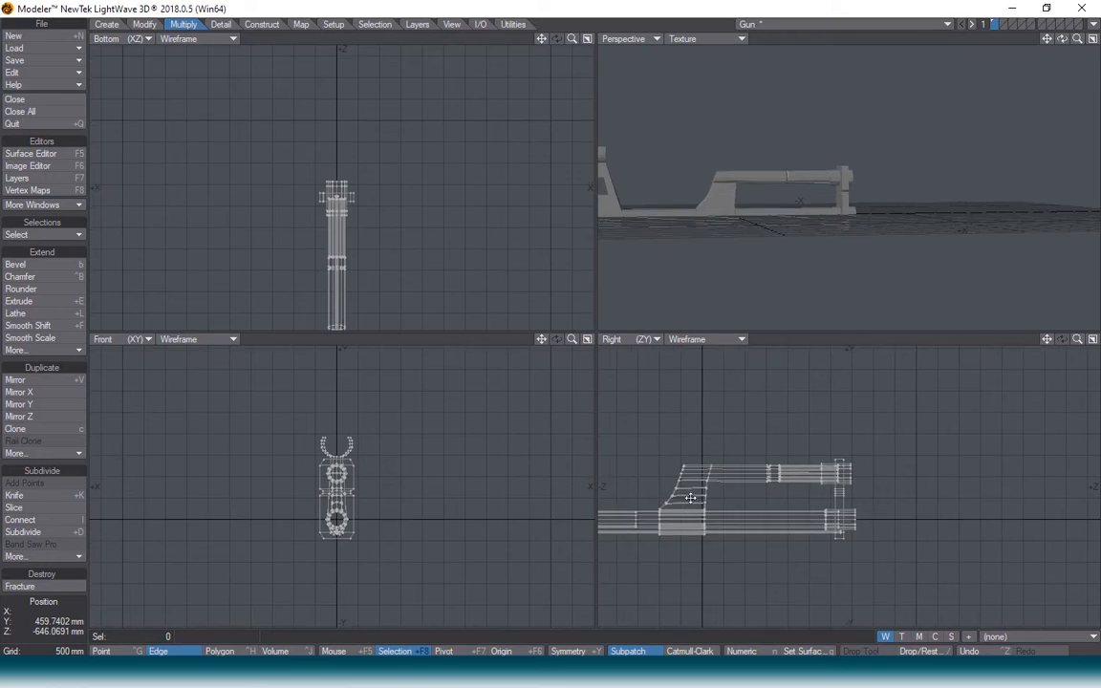
pyautogui.keyDown('alt'); pyautogui.moveTo(684, 497); pyautogui.dragTo(743, 495); pyautogui.keyUp('alt')
pyautogui.hotkey('ctrl', 'h')
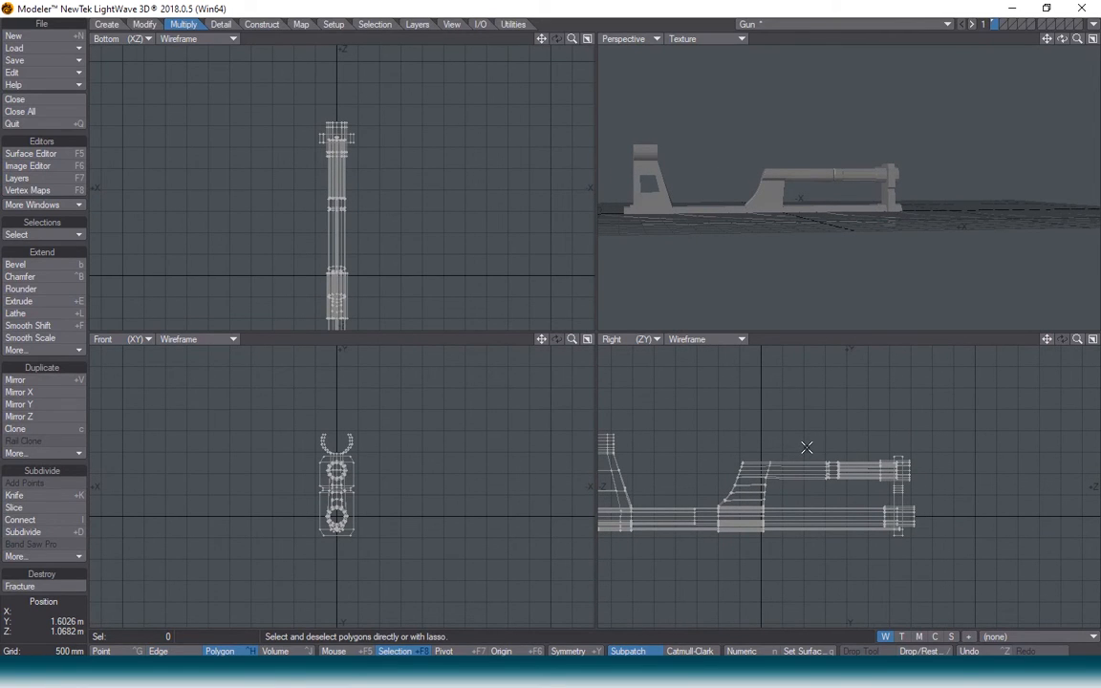
pyautogui.moveTo(950, 437)
pyautogui.mouseDown(button='right')
pyautogui.moveTo(838, 546)
pyautogui.moveTo(810, 449)
pyautogui.mouseUp(button='right')
pyautogui.press('t')
pyautogui.moveTo(899, 452); pyautogui.dragTo(876, 484)
pyautogui.hotkey('ctrl', 'z')
pyautogui.press('/')
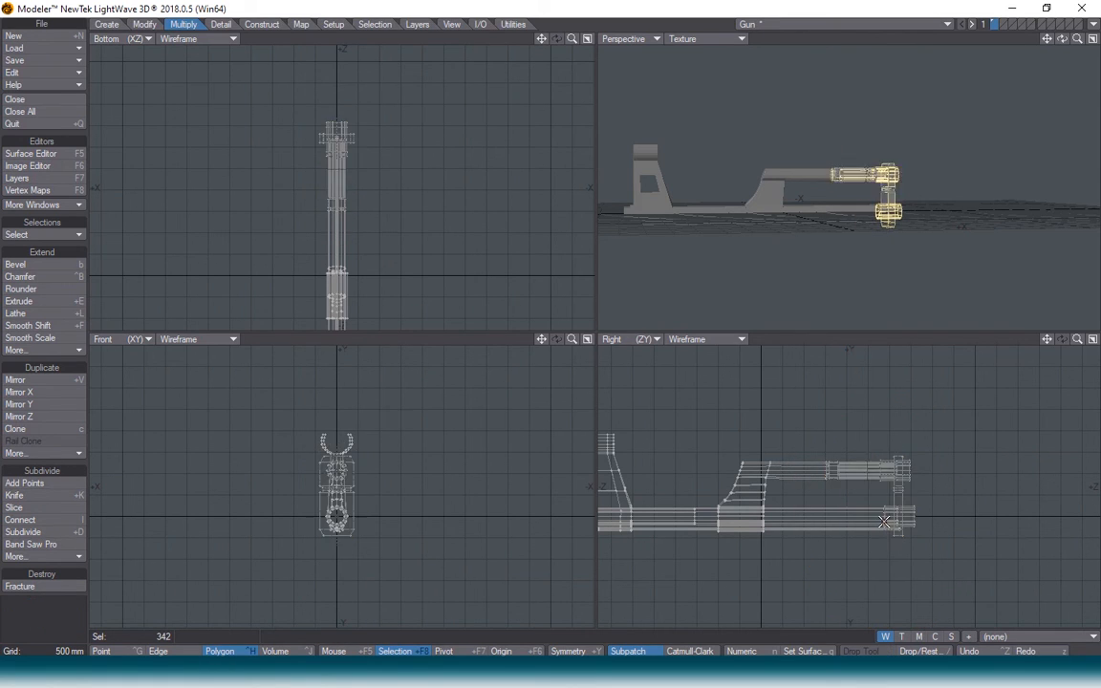
# - Select the points of the rear bracket, tube ends and gas tube collar and move them along Z toward the gas block
pyautogui.hotkey('ctrl', 'g')
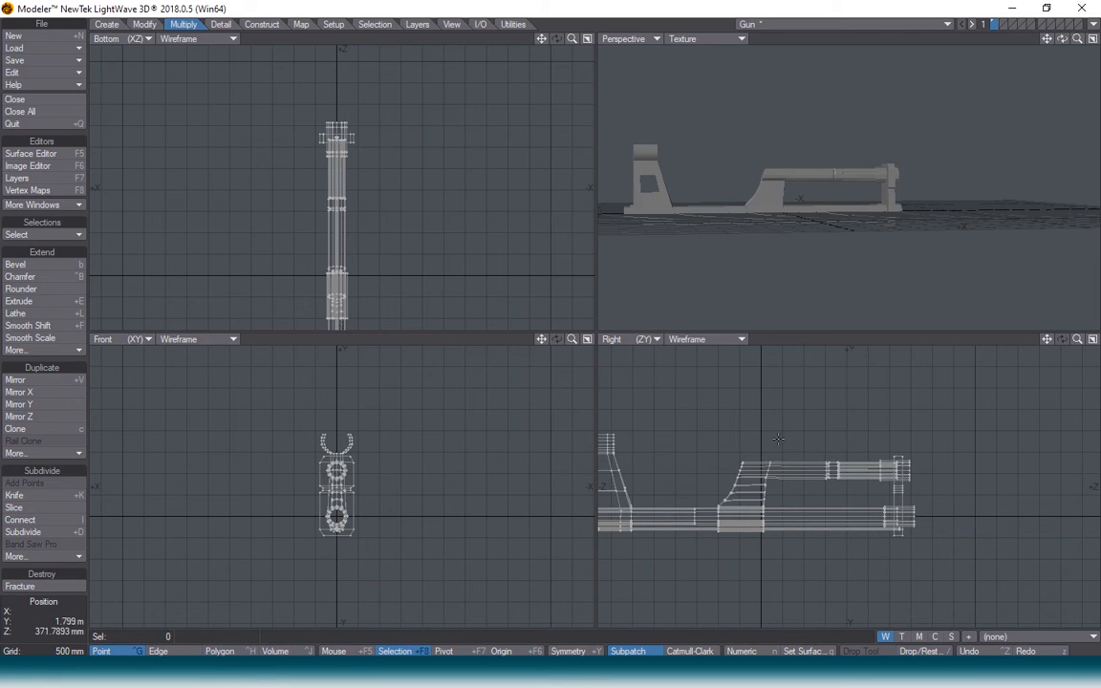
pyautogui.moveTo(841, 383); pyautogui.dragTo(976, 571, button='right')
pyautogui.moveTo(808, 516); pyautogui.dragTo(791, 448, button='right')
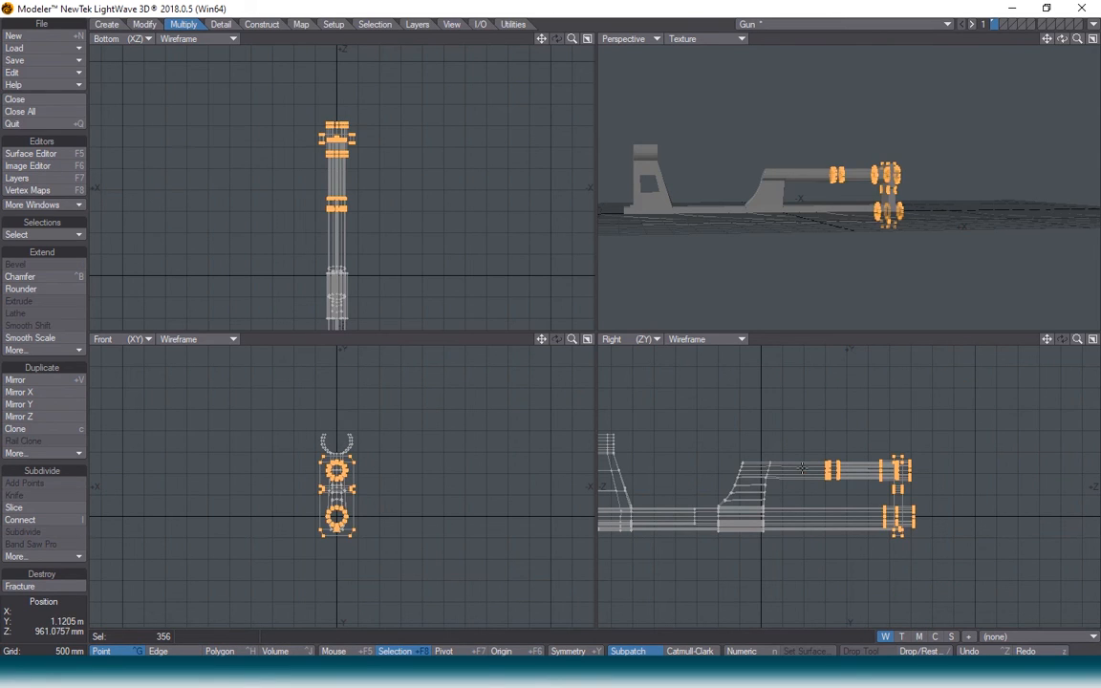
pyautogui.press('t')
pyautogui.keyDown('ctrl'); pyautogui.moveTo(883, 486); pyautogui.dragTo(857, 486); pyautogui.keyUp('ctrl')
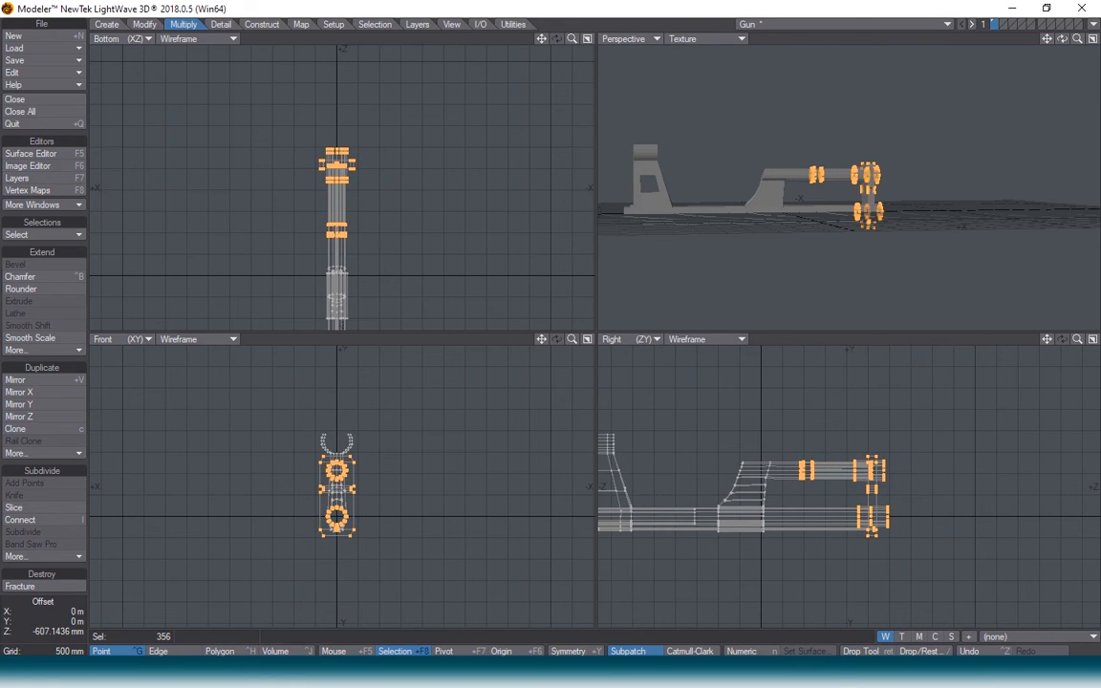
pyautogui.moveTo(786, 449); pyautogui.dragTo(777, 449)
pyautogui.press('Return')
pyautogui.press('/')
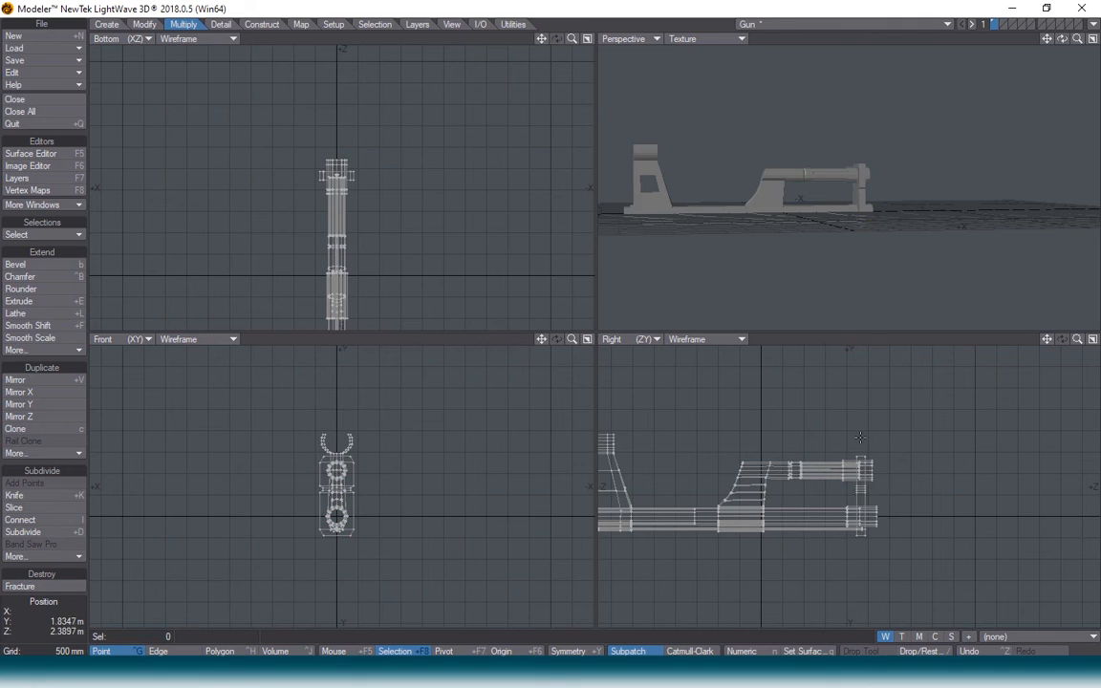
# - Select only the rear bracket and tube end points, without the collar, and move them closer to the gas tube collar
pyautogui.moveTo(891, 445)
pyautogui.mouseDown(button='right')
pyautogui.moveTo(823, 564)
pyautogui.moveTo(800, 474)
pyautogui.mouseUp(button='right')
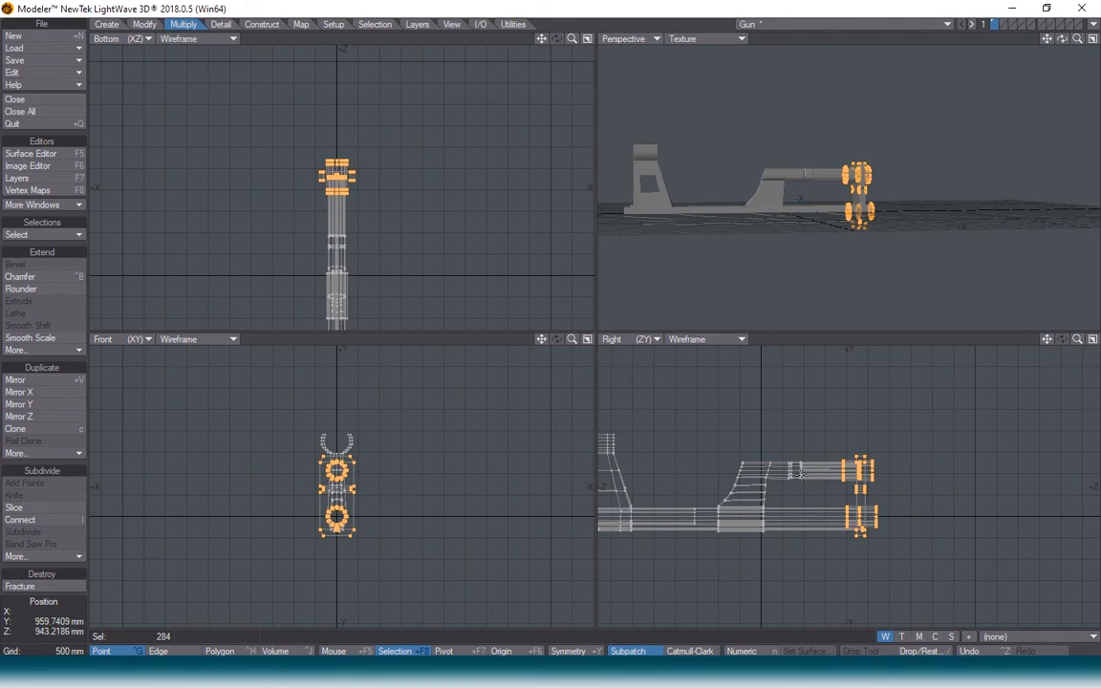
pyautogui.press('t')
pyautogui.moveTo(801, 473); pyautogui.dragTo(776, 474)
pyautogui.press('/')
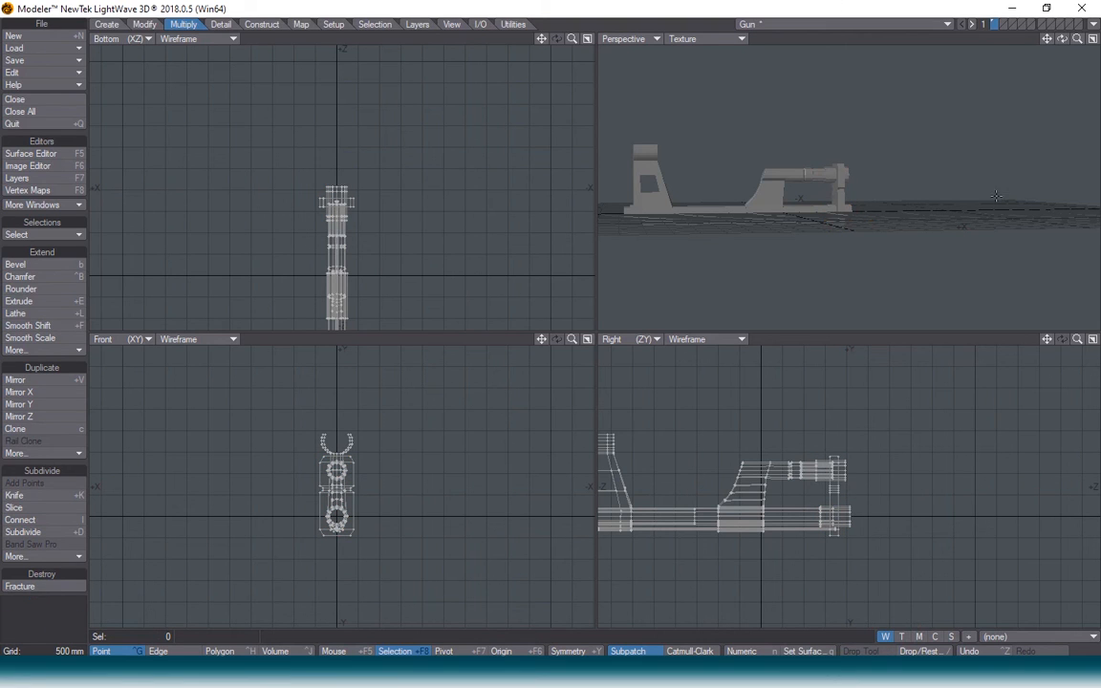
# - Select all points behind the front sight and move them along Z toward it to shorten the front barrel section
pyautogui.moveTo(1065, 39)
pyautogui.mouseDown()
pyautogui.moveTo(994, 67)
pyautogui.moveTo(1059, 35)
pyautogui.mouseUp()
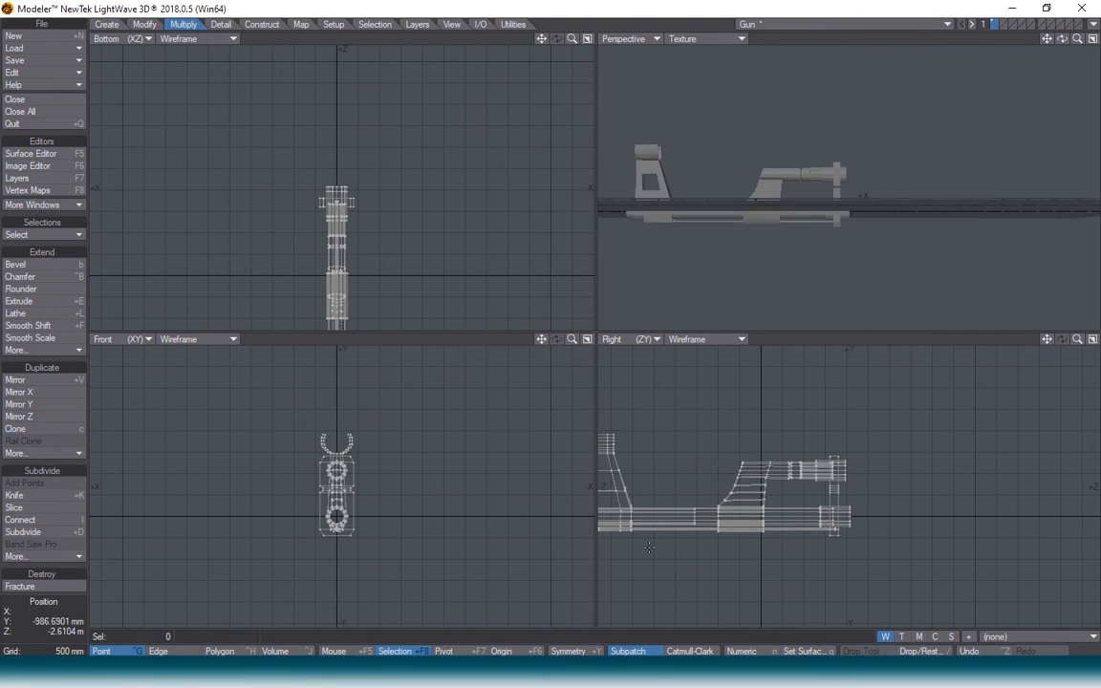
pyautogui.keyDown('alt'); pyautogui.moveTo(705, 462); pyautogui.dragTo(824, 446); pyautogui.keyUp('alt')
pyautogui.moveTo(803, 441); pyautogui.dragTo(1063, 541, button='right')
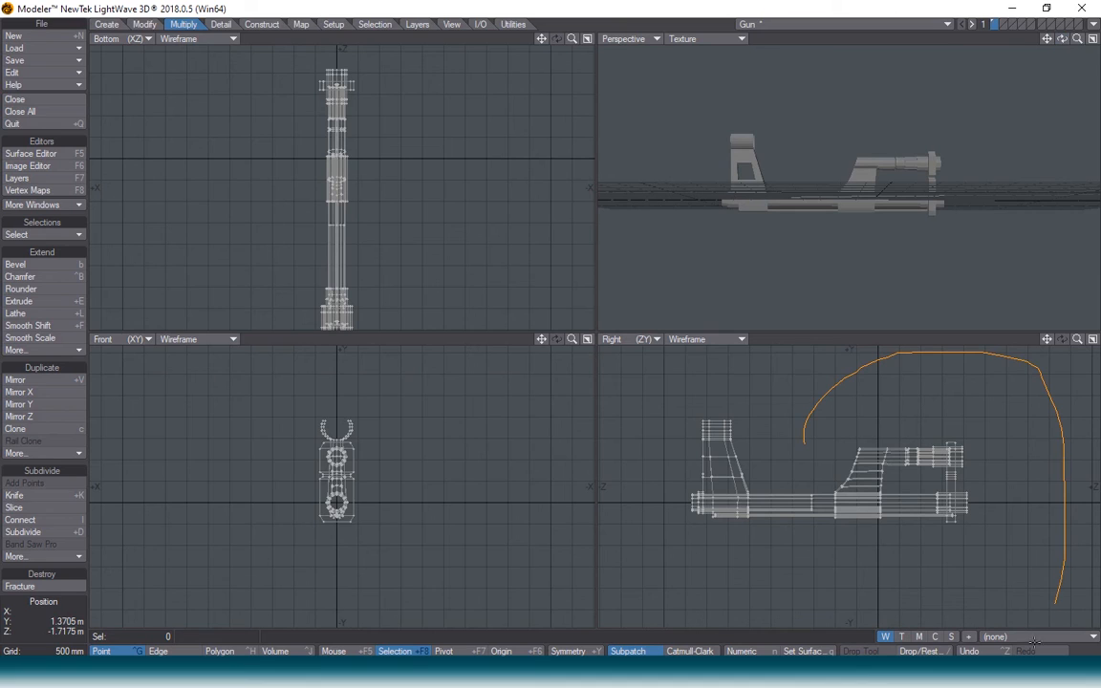
pyautogui.moveTo(759, 532); pyautogui.dragTo(761, 537, button='right')
pyautogui.press('t')
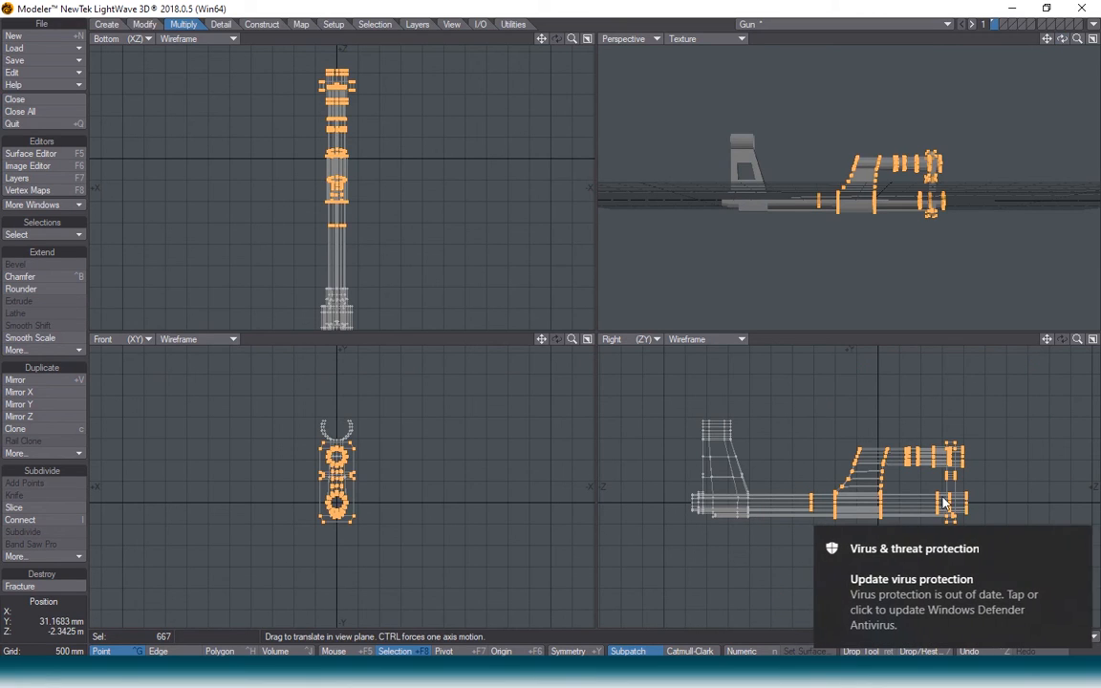
pyautogui.click(1075, 536)
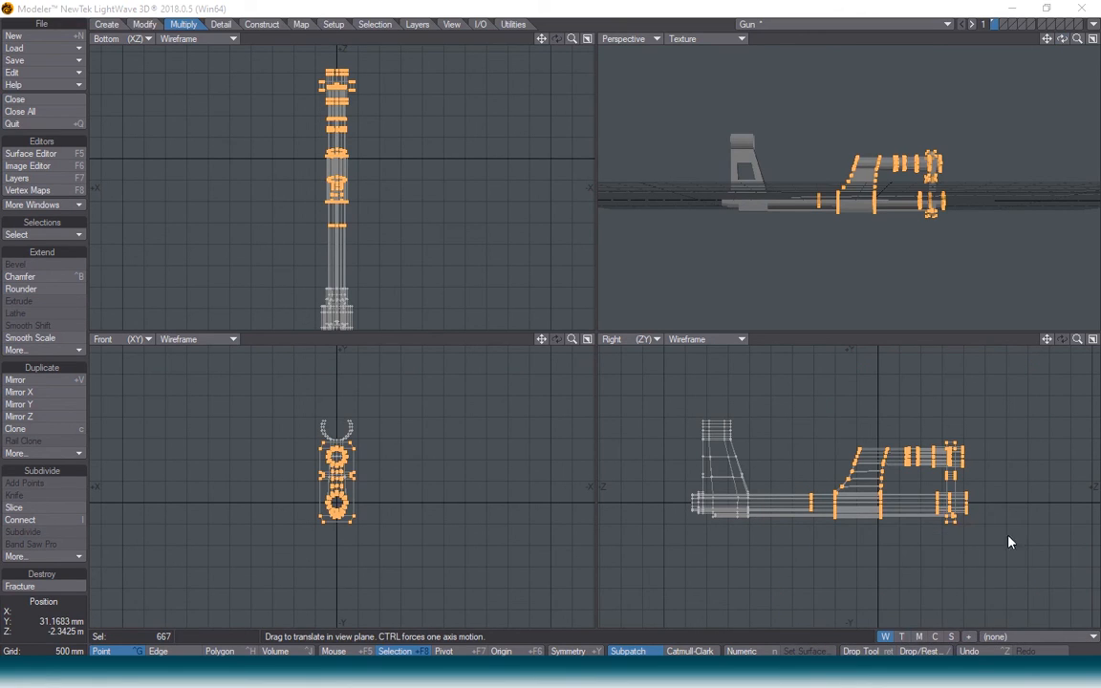
pyautogui.moveTo(905, 492)
pyautogui.mouseDown()
pyautogui.moveTo(877, 492)
pyautogui.moveTo(914, 487)
pyautogui.mouseUp()
pyautogui.click(905, 492)
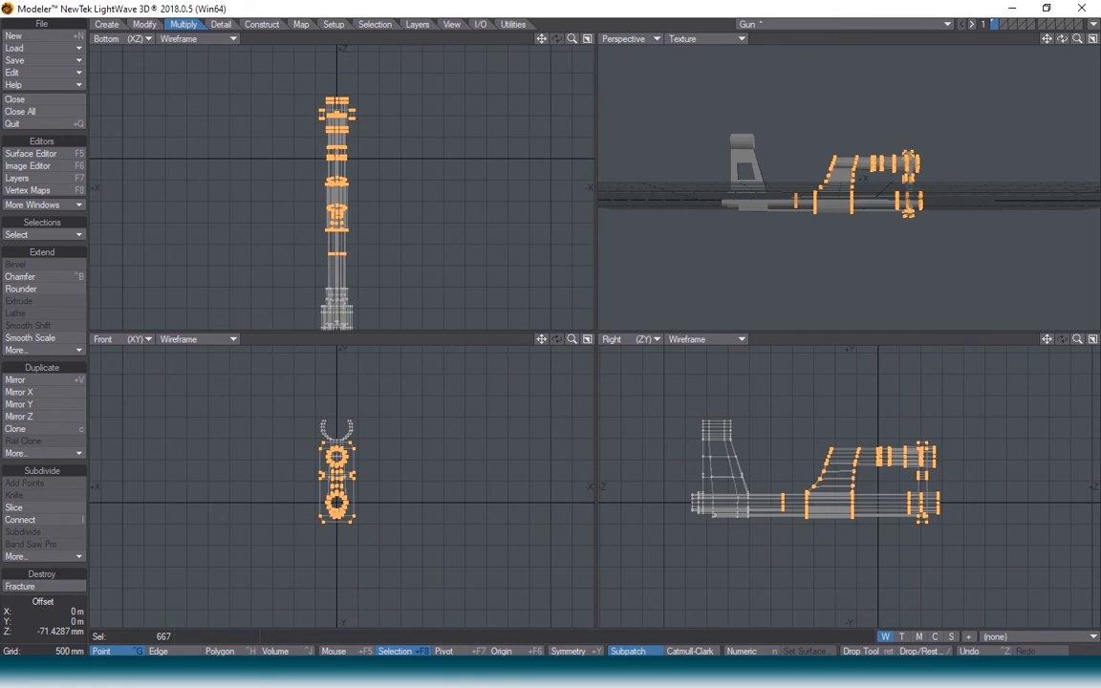
pyautogui.press('/')
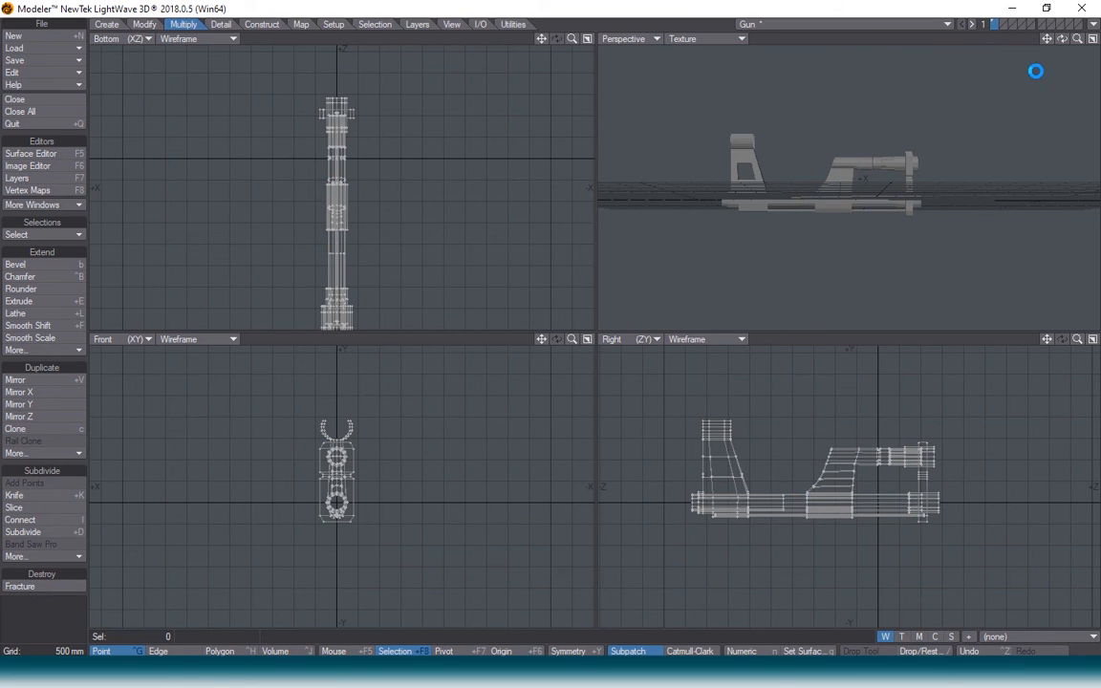
# - Select the rearmost ring points of both tubes and move them forward along Z to stop them protruding behind the bracket
pyautogui.moveTo(1061, 39)
pyautogui.mouseDown()
pyautogui.moveTo(971, 43)
pyautogui.moveTo(1037, 24)
pyautogui.moveTo(1056, 31)
pyautogui.mouseUp()
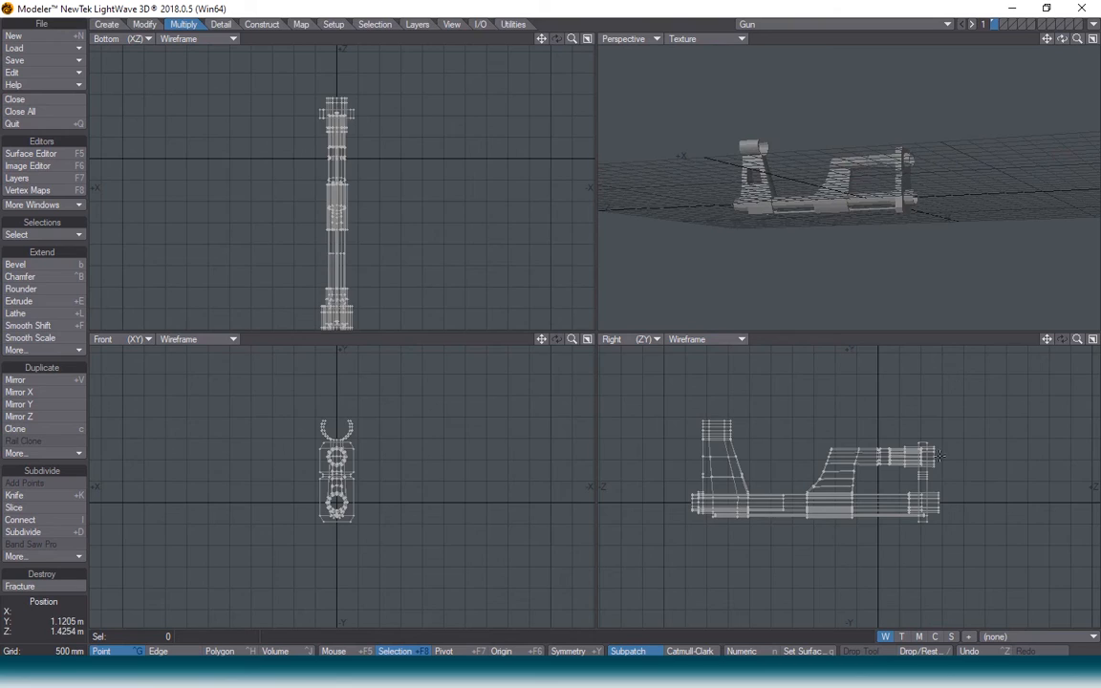
pyautogui.scroll(4, 939, 476)
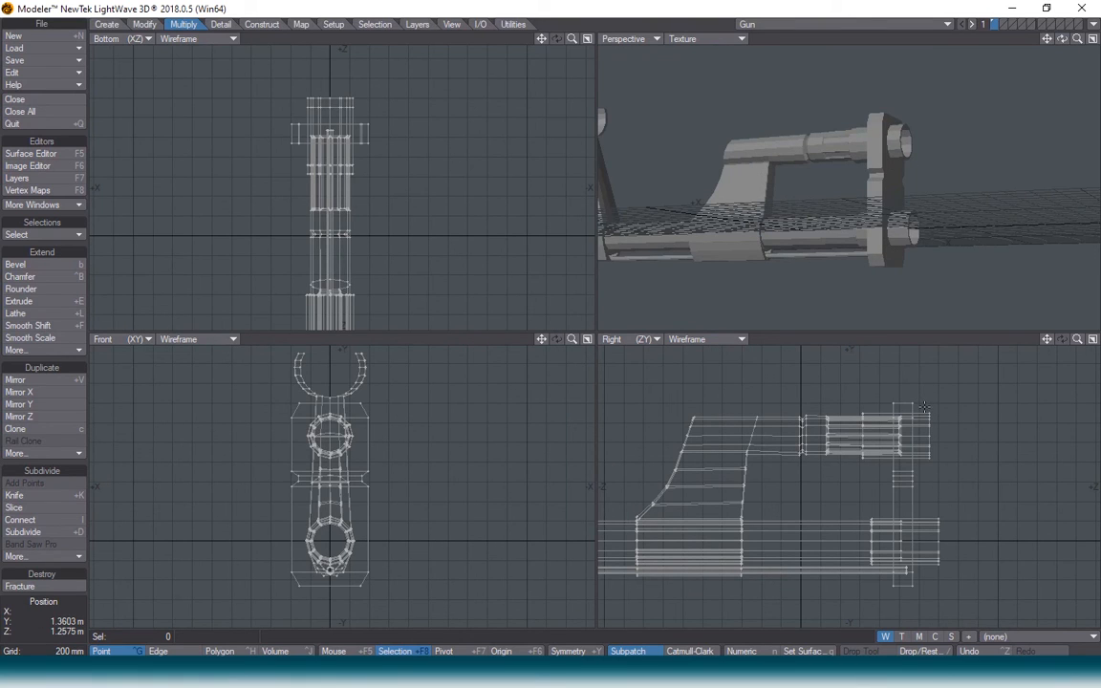
pyautogui.moveTo(936, 563); pyautogui.dragTo(906, 545, button='right')
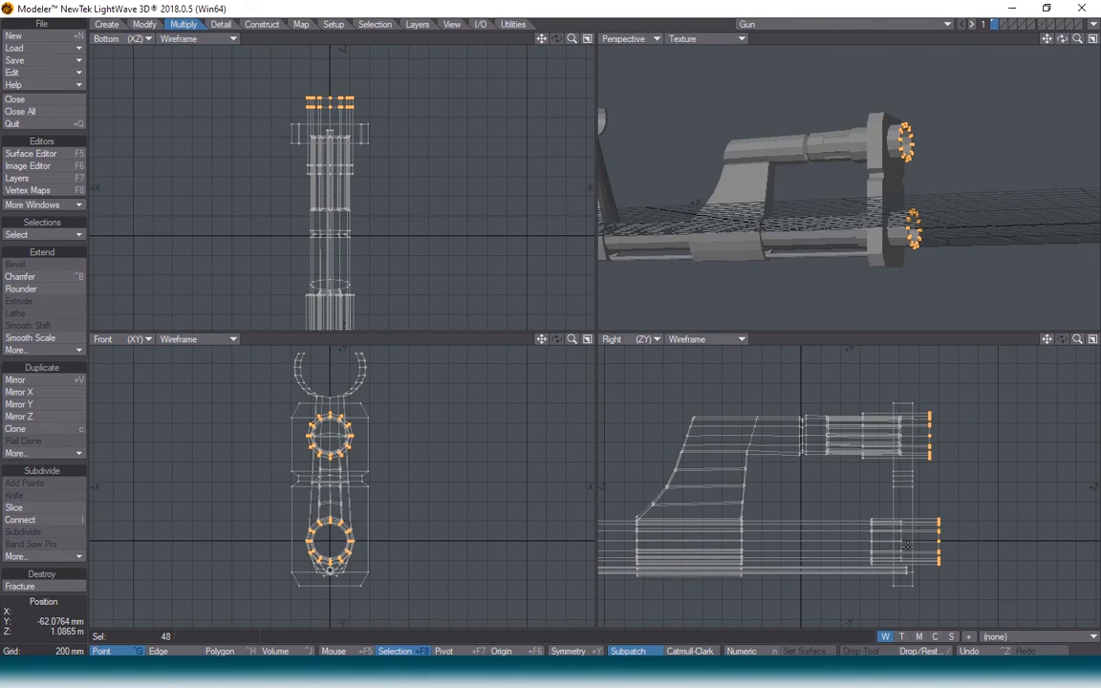
pyautogui.press('t')
pyautogui.keyDown('ctrl'); pyautogui.moveTo(917, 499); pyautogui.dragTo(893, 499); pyautogui.keyUp('ctrl')
pyautogui.press('Return')
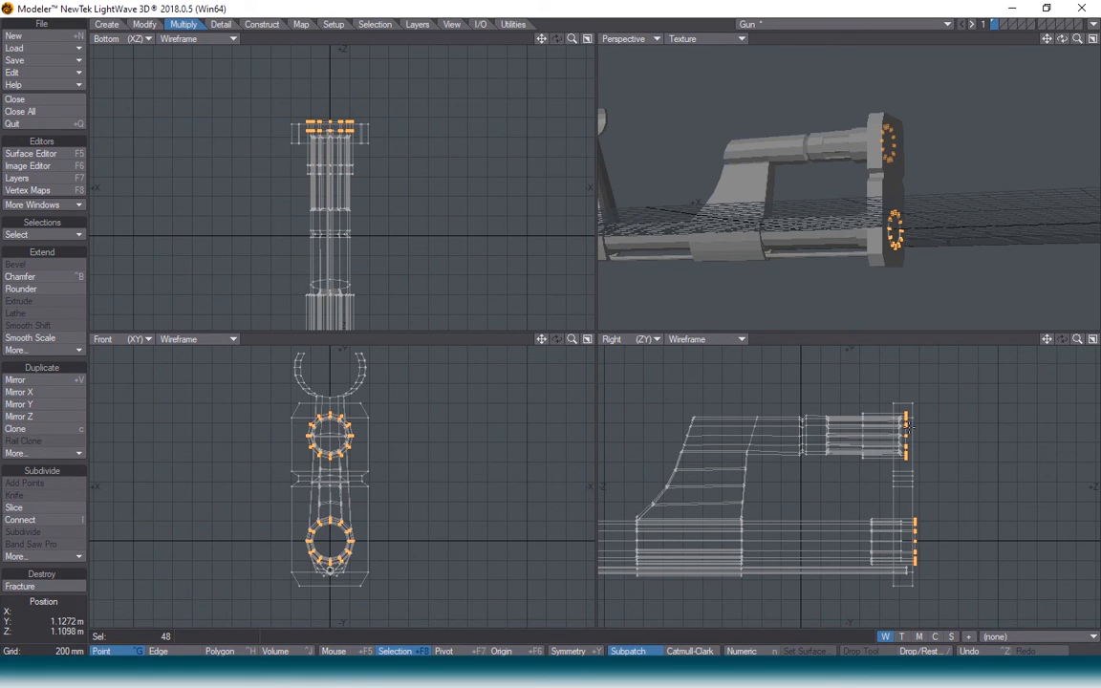
# - Keep only the lower tube's rear end points selected and move them forward along Z until they sit inside the bracket
pyautogui.moveTo(886, 363); pyautogui.dragTo(888, 361, button='right')
pyautogui.press('t')
pyautogui.keyDown('ctrl'); pyautogui.moveTo(933, 572); pyautogui.dragTo(922, 572); pyautogui.keyUp('ctrl')
pyautogui.press('space')
pyautogui.press('/')
pyautogui.press('a')
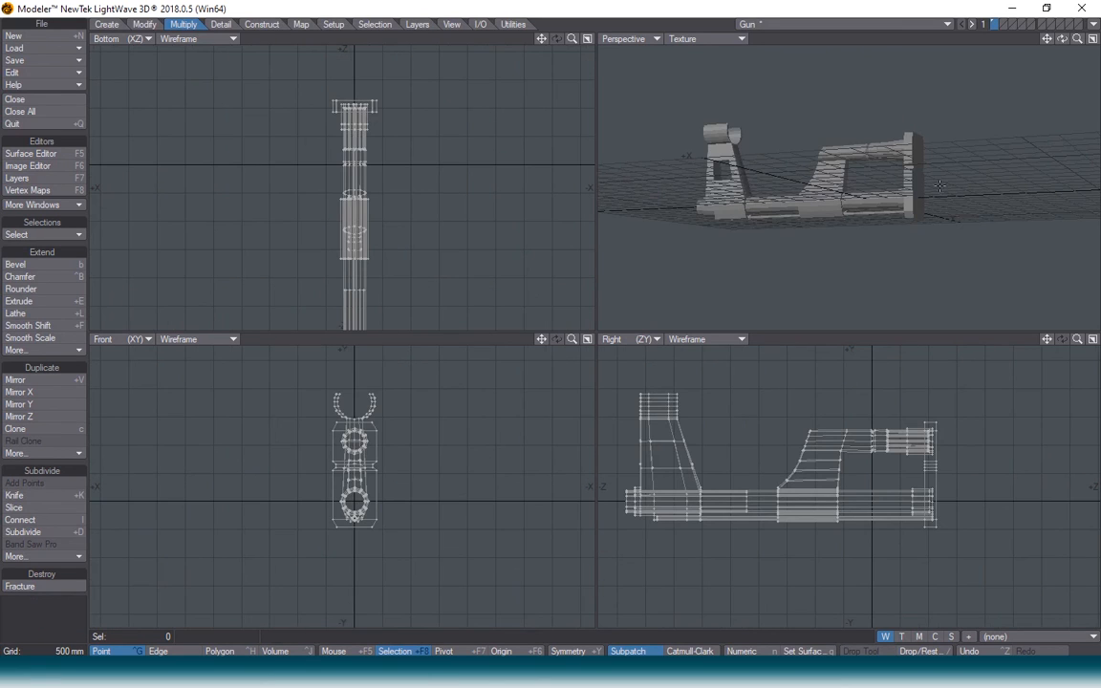
# - Select the inner and outer edge loops of the barrel's muzzle rim and apply a narrow edge bevel
pyautogui.moveTo(1061, 38); pyautogui.dragTo(824, 172)
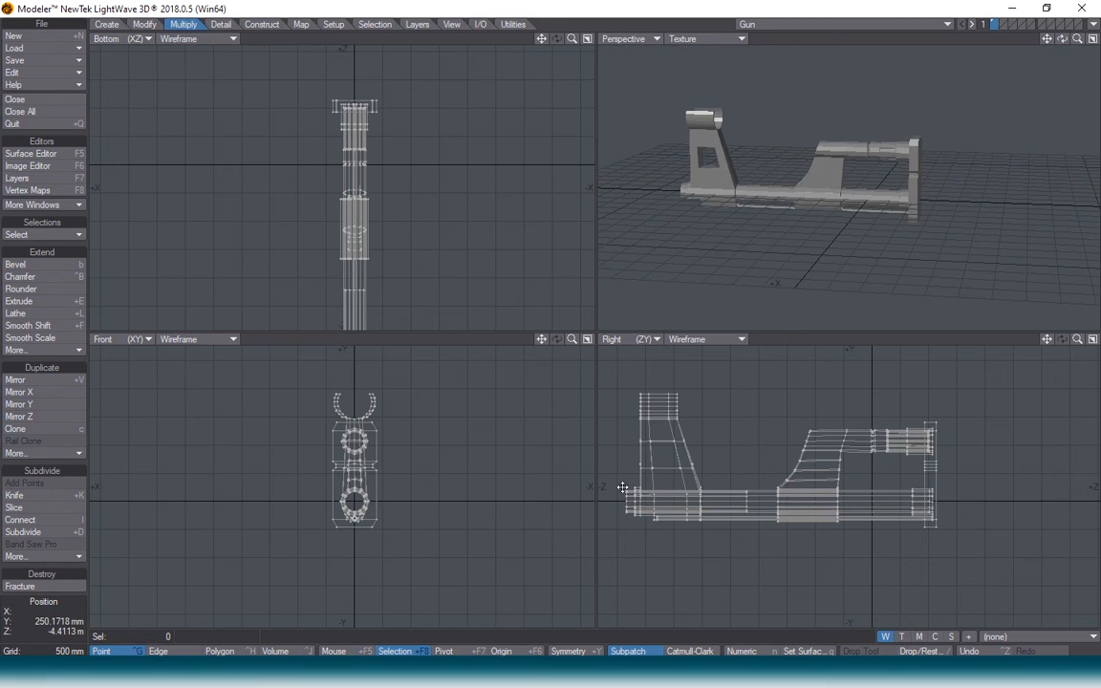
pyautogui.keyDown('alt'); pyautogui.moveTo(622, 487); pyautogui.dragTo(689, 452); pyautogui.keyUp('alt')
pyautogui.scroll(5, 677, 478)
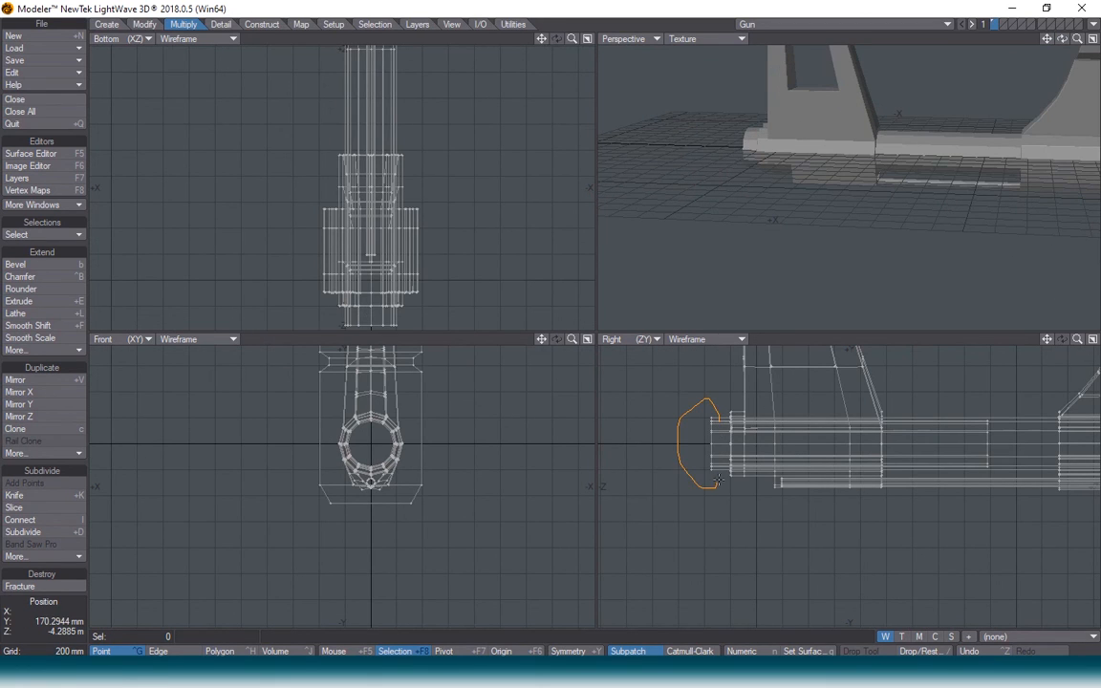
pyautogui.moveTo(716, 480); pyautogui.dragTo(715, 482, button='right')
pyautogui.hotkey('ctrl', 'h')
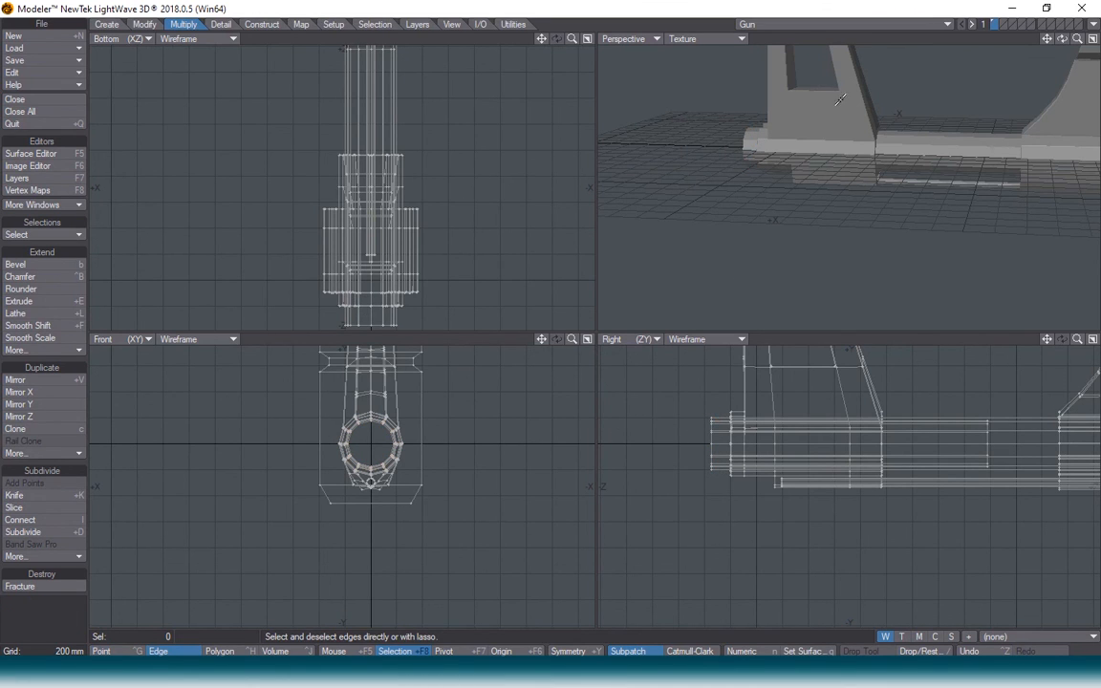
pyautogui.moveTo(1062, 43); pyautogui.dragTo(1098, 45)
pyautogui.scroll(3, 824, 177)
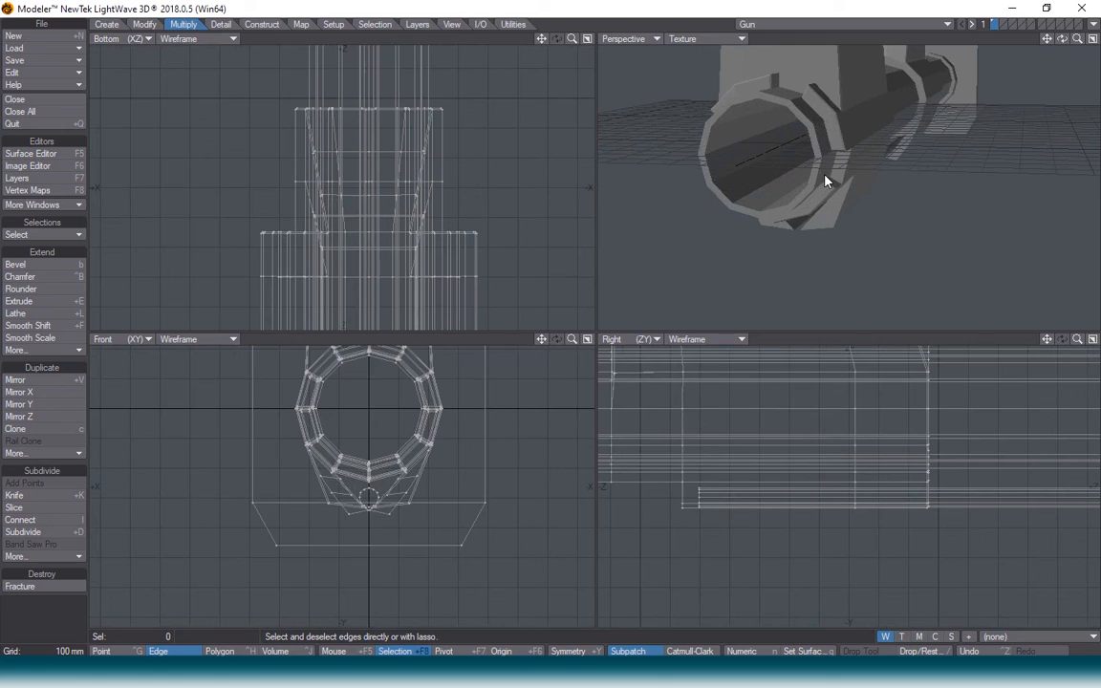
pyautogui.click(811, 143)
pyautogui.hotkey('ctrl', 'l')
pyautogui.click(75, 351)
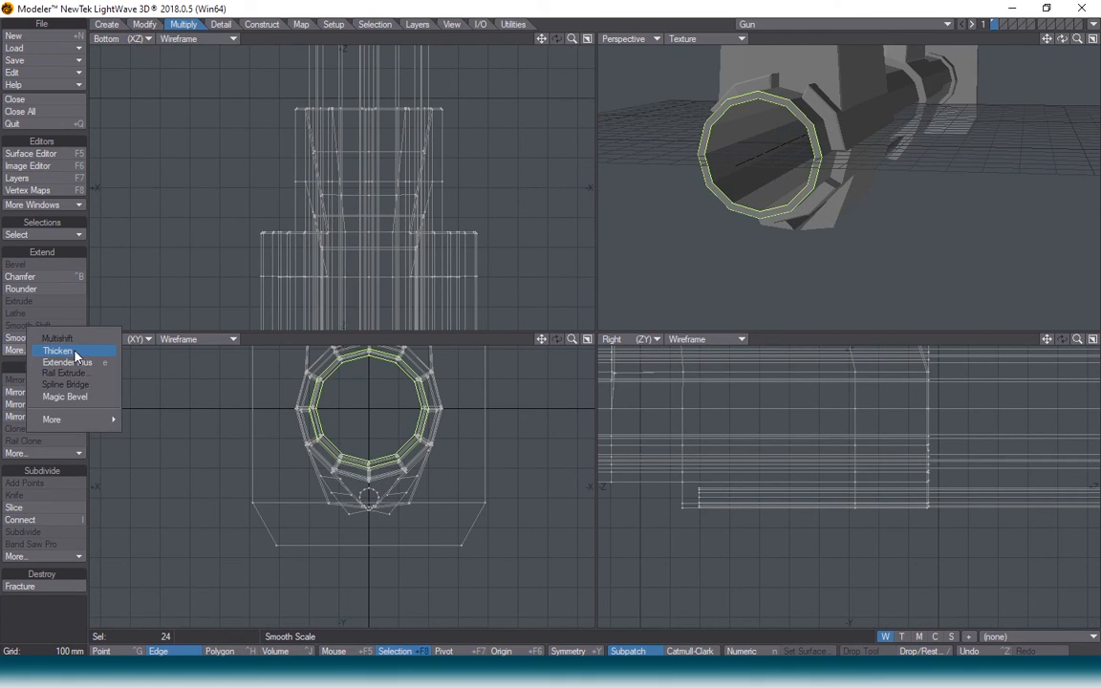
pyautogui.moveTo(100, 419)
pyautogui.click(152, 420)
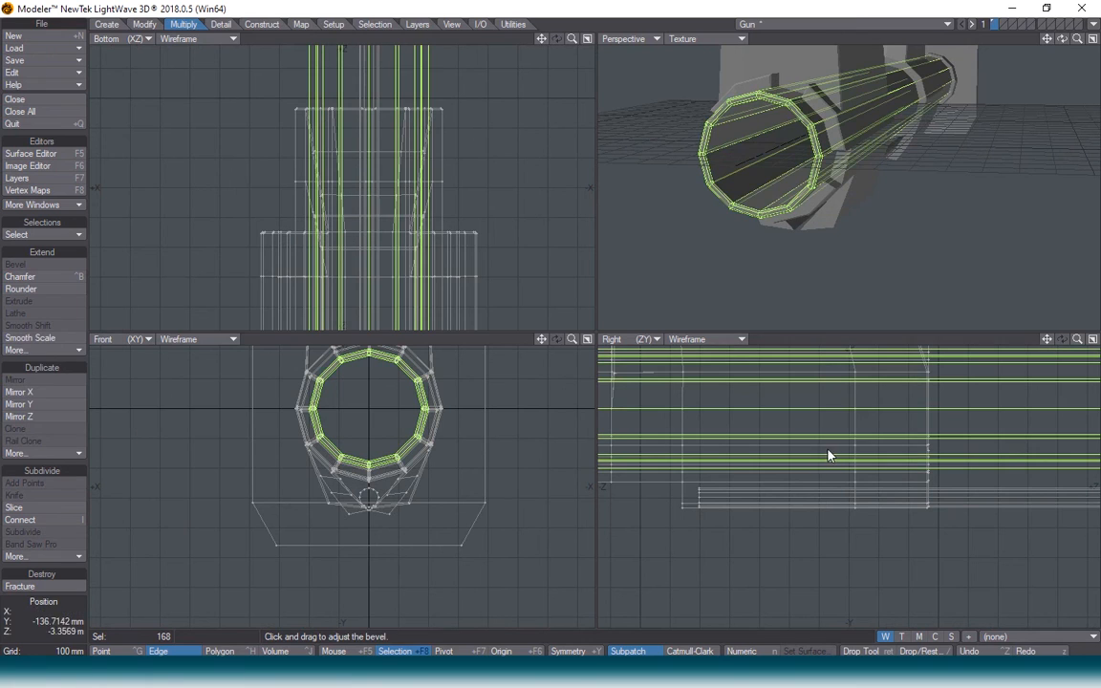
pyautogui.keyDown('alt'); pyautogui.moveTo(728, 449); pyautogui.dragTo(903, 469); pyautogui.keyUp('alt')
pyautogui.press('Return')
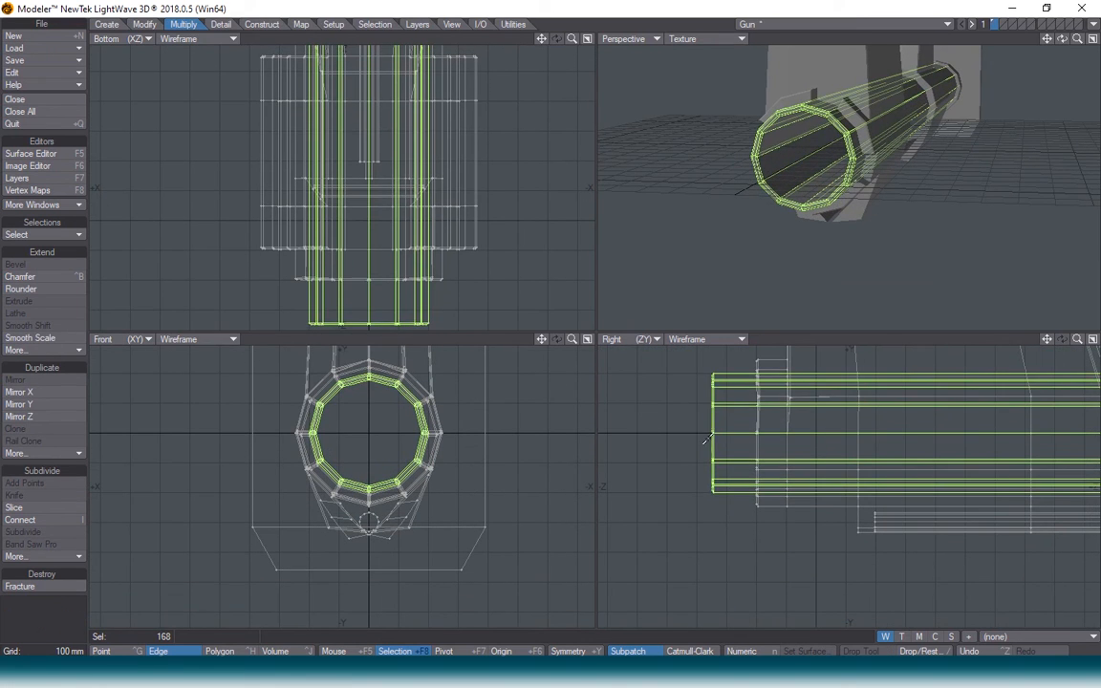
pyautogui.click(646, 402)
# - Move the whole barrel assembly up about 899 mm along Y, clear of the ground grid
pyautogui.scroll(-4, 907, 179)
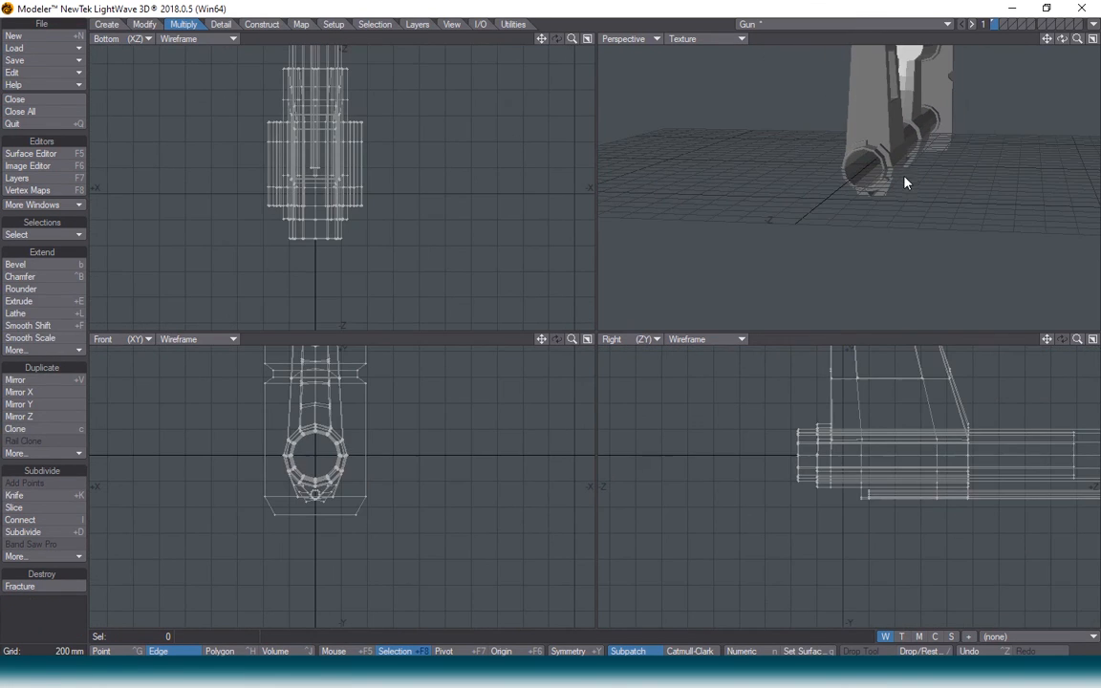
pyautogui.moveTo(1065, 39)
pyautogui.mouseDown()
pyautogui.moveTo(1089, 40)
pyautogui.moveTo(1003, 19)
pyautogui.moveTo(1068, 42)
pyautogui.mouseUp()
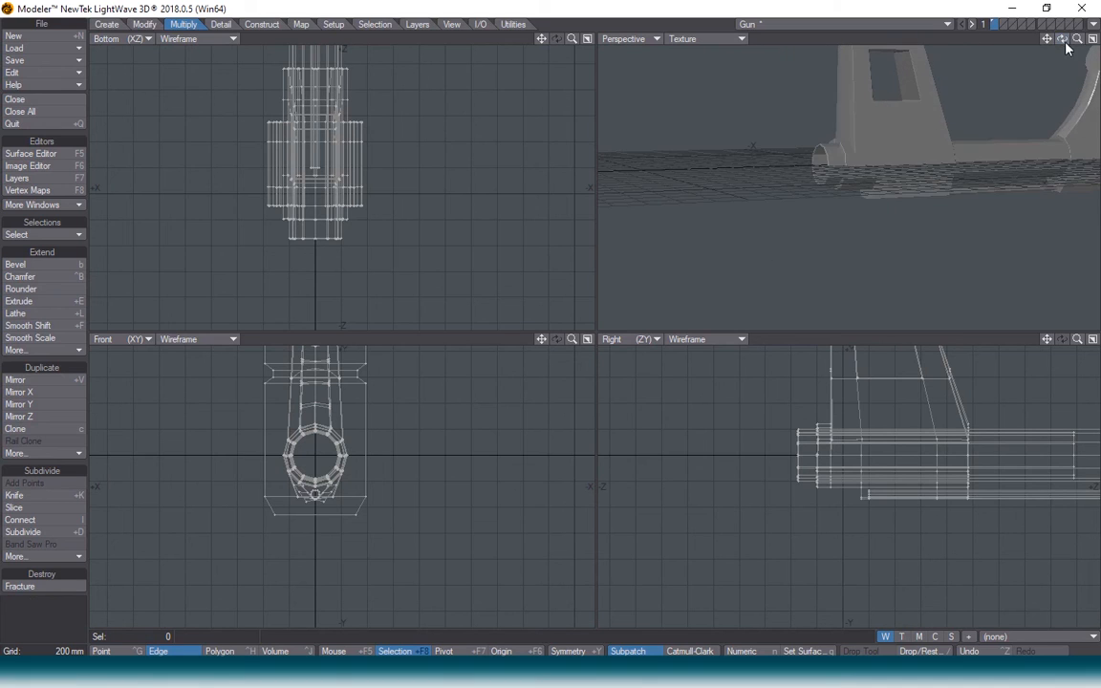
pyautogui.press('a')
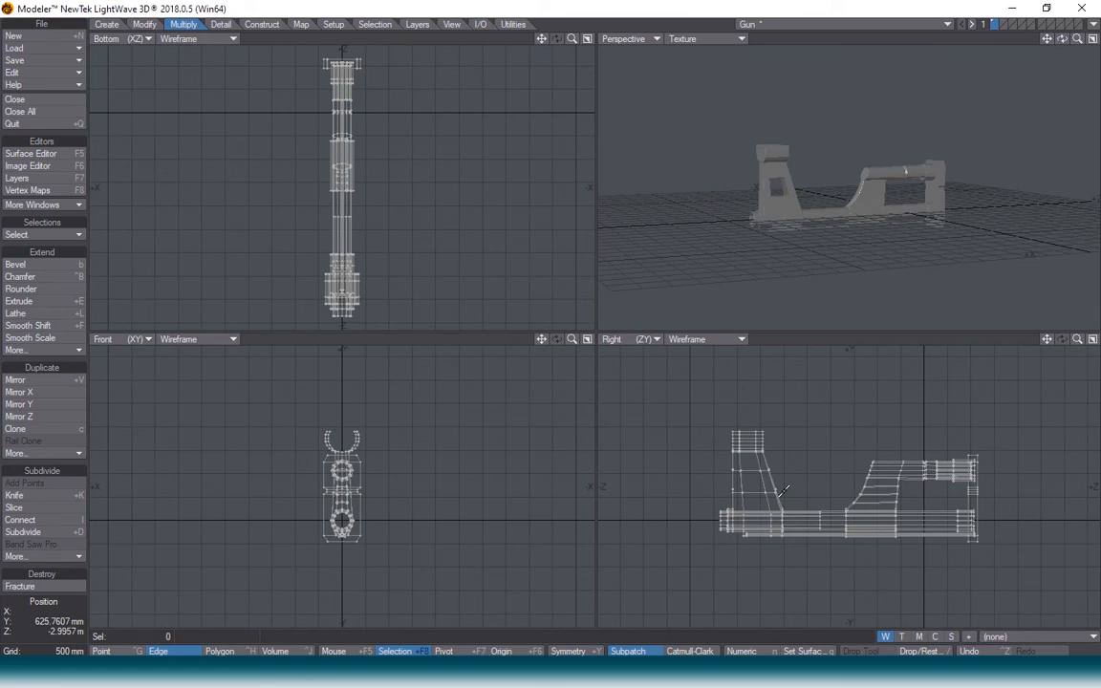
pyautogui.press('t')
pyautogui.moveTo(845, 488); pyautogui.dragTo(844, 445)
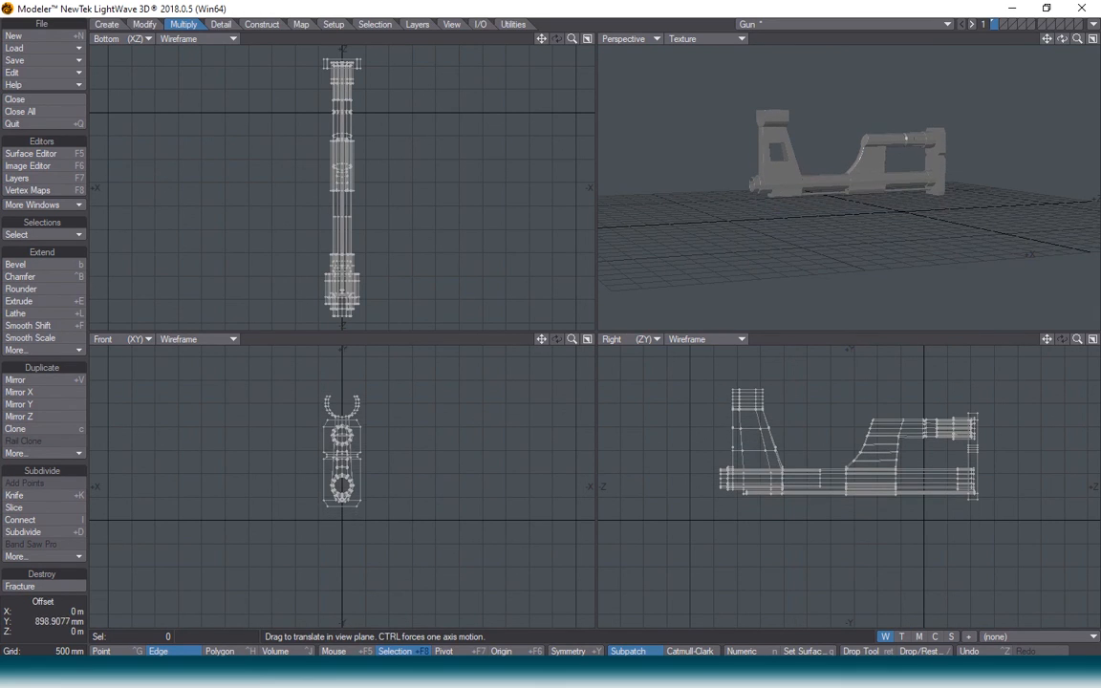
pyautogui.press('space')
pyautogui.doubleClick(837, 484)
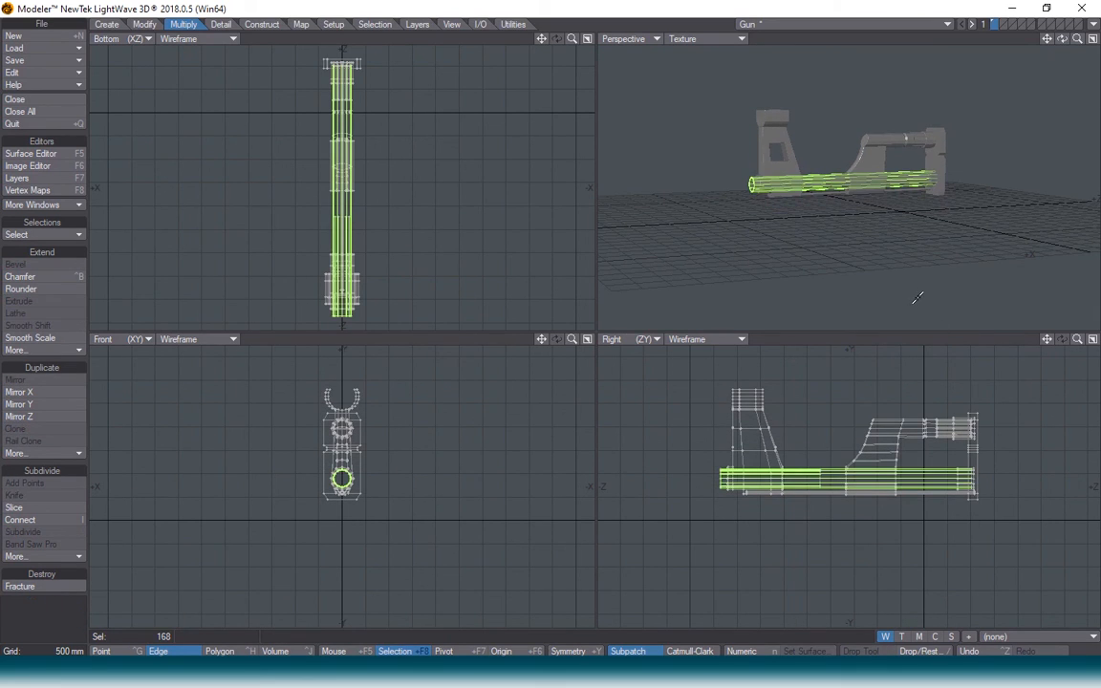
pyautogui.press('/')
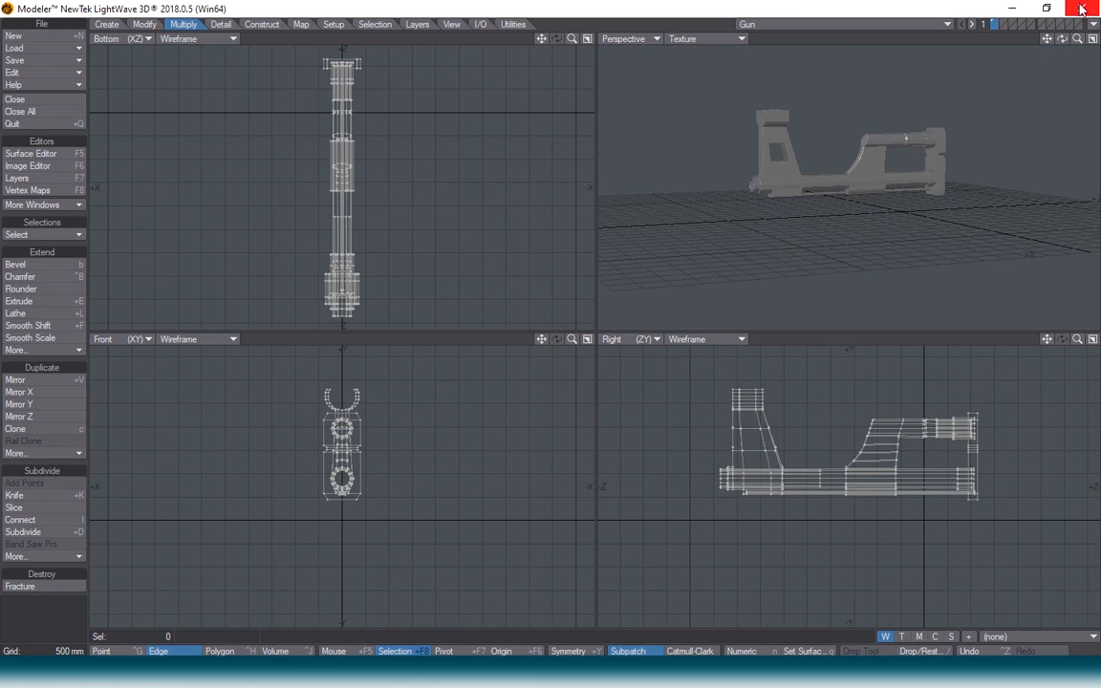
pyautogui.moveTo(1061, 39)
pyautogui.mouseDown()
pyautogui.moveTo(1085, 57)
pyautogui.moveTo(1062, 43)
pyautogui.mouseUp()
pyautogui.scroll(3, 838, 134)
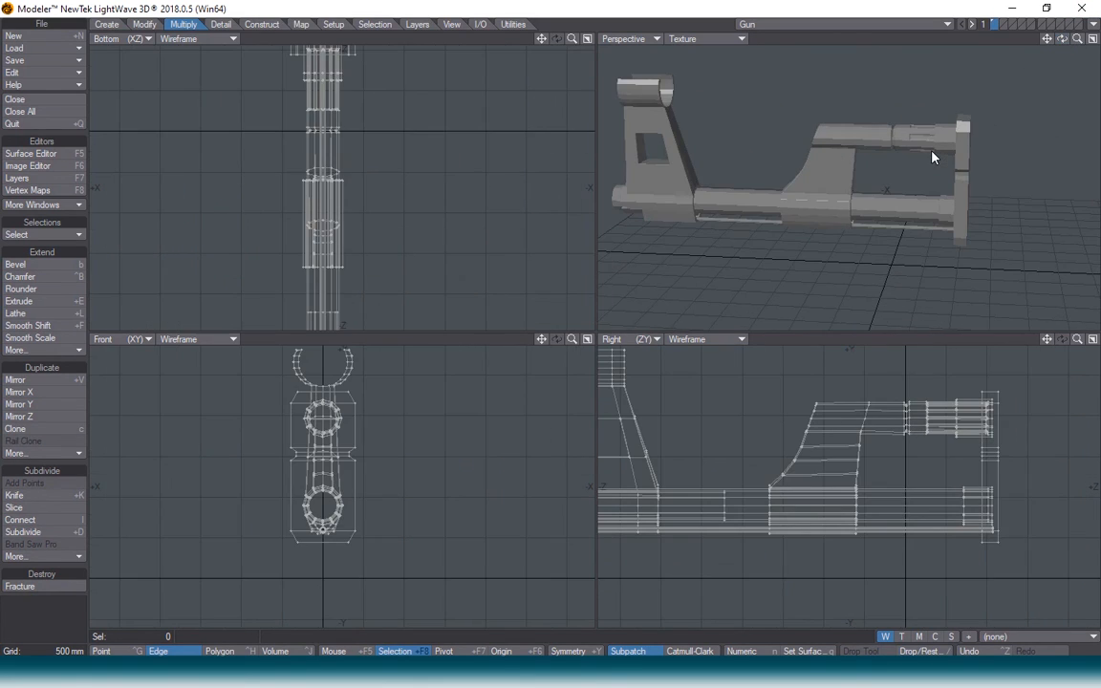